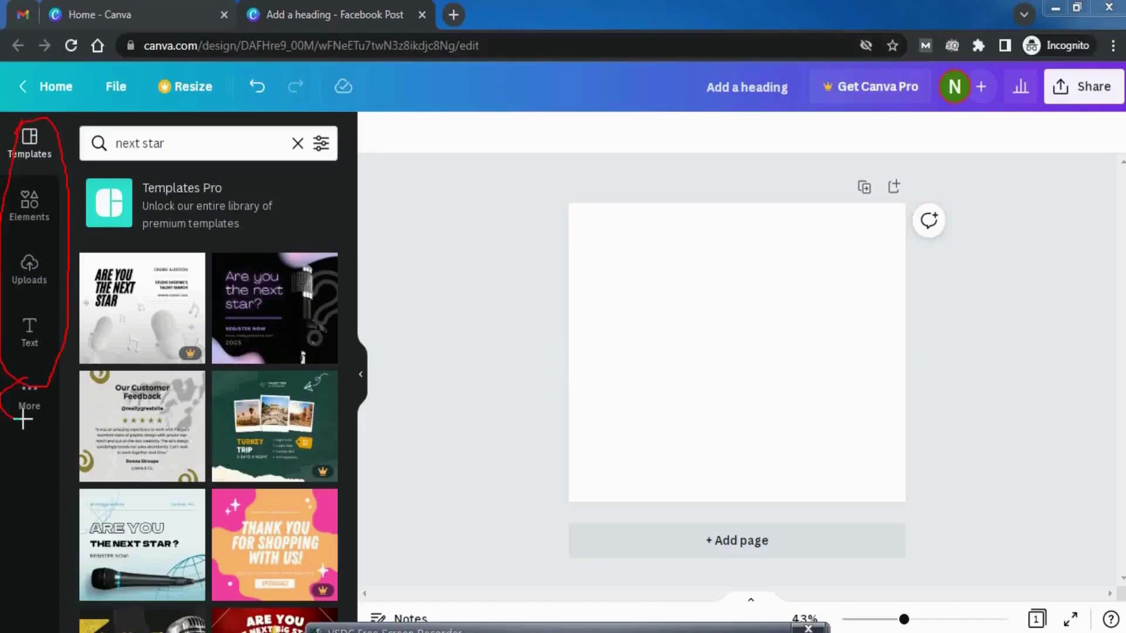
Show the additional Canva content types and apps available for the design
key(Escape)
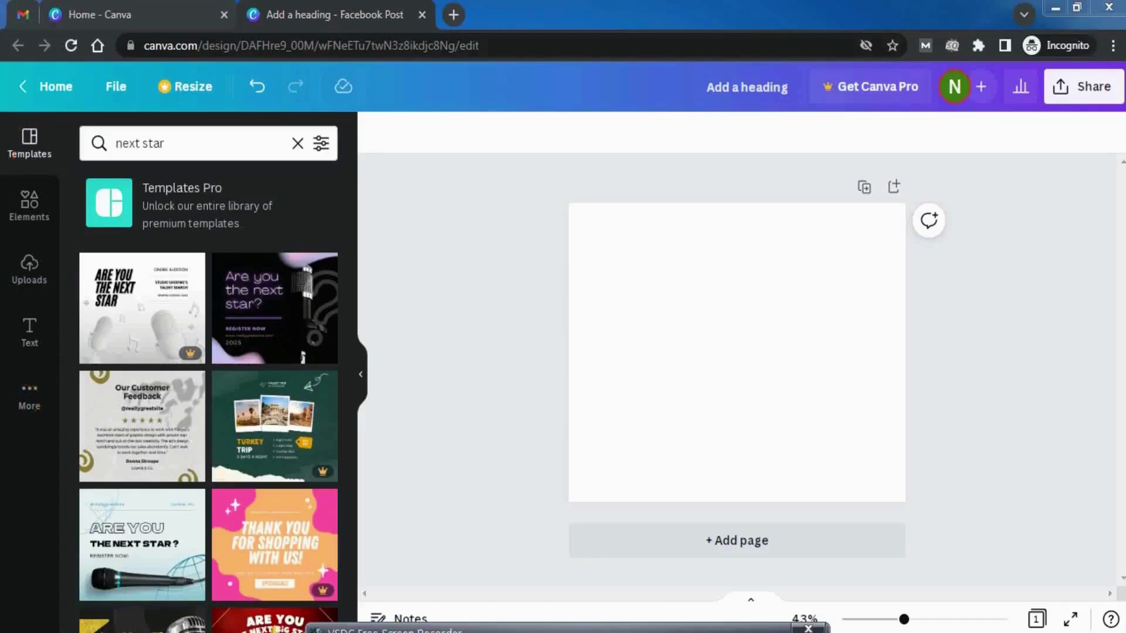
click(29, 394)
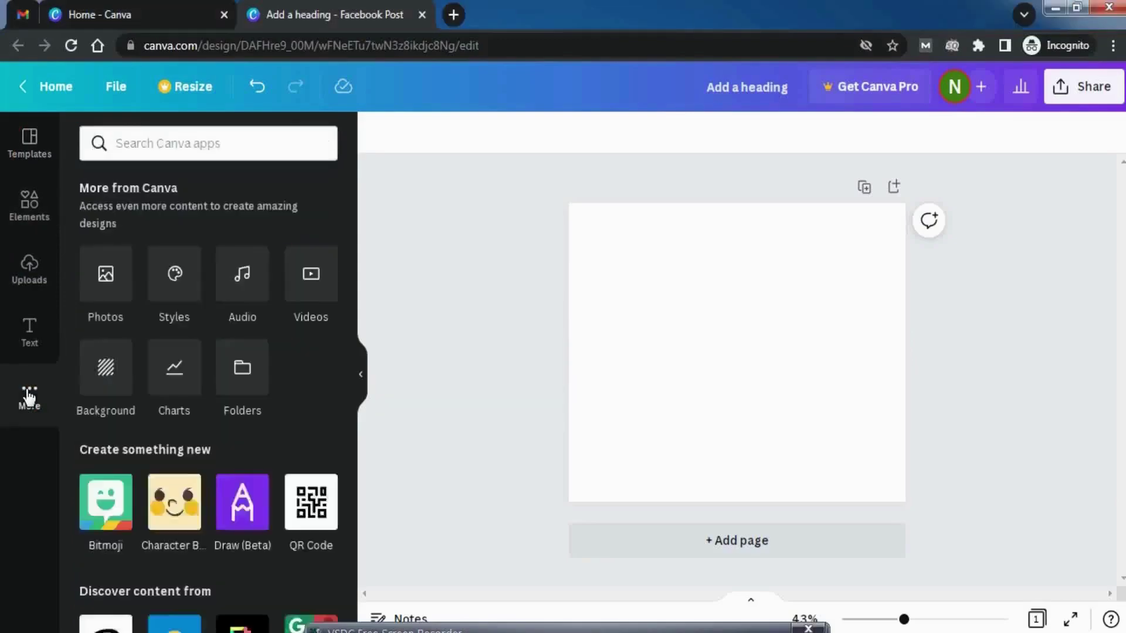
click(29, 394)
click(26, 398)
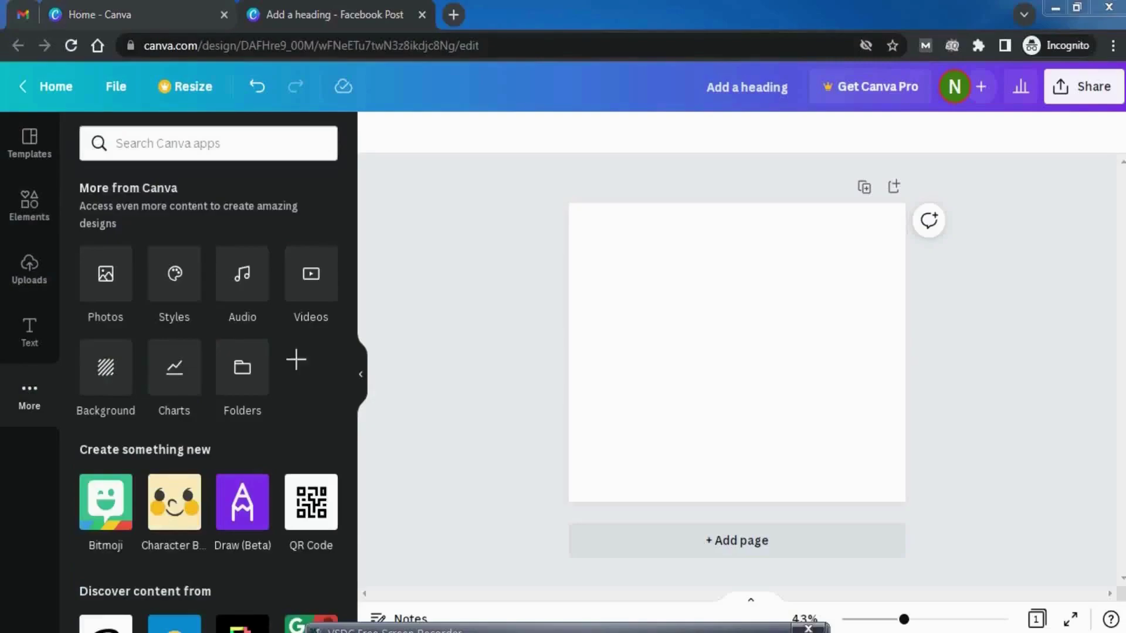
mouse_move(95, 237)
mouse_down()
mouse_move(64, 343)
mouse_move(72, 429)
mouse_move(291, 449)
mouse_move(329, 414)
mouse_move(346, 239)
mouse_move(94, 235)
mouse_up()
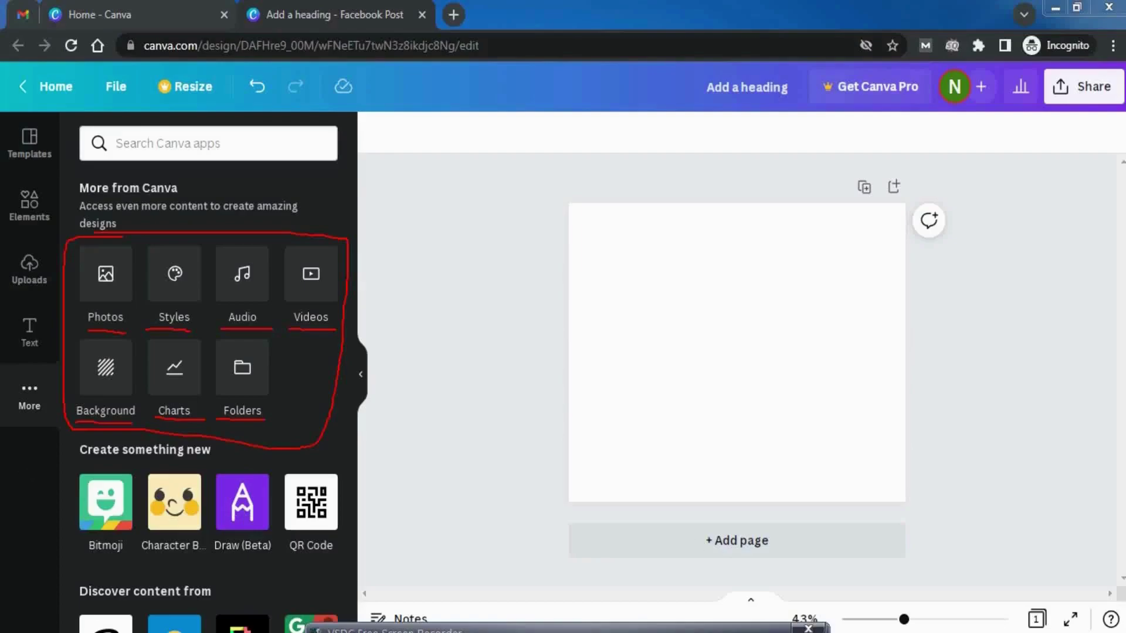
key(Escape)
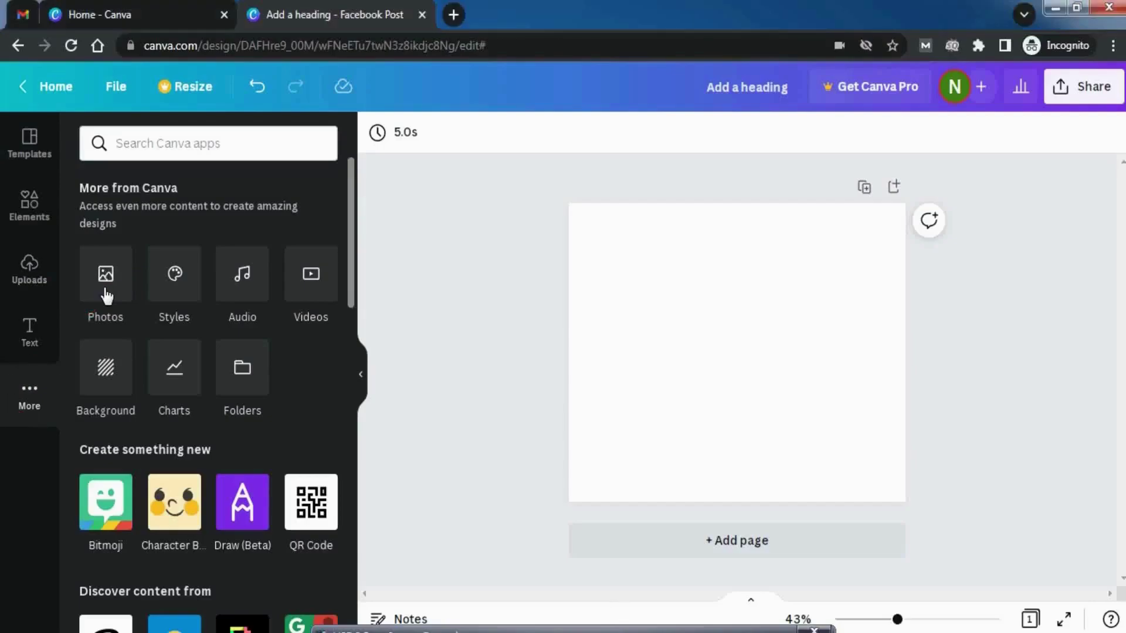
Open the photo library and browse its Beach category and the trending photos
click(106, 294)
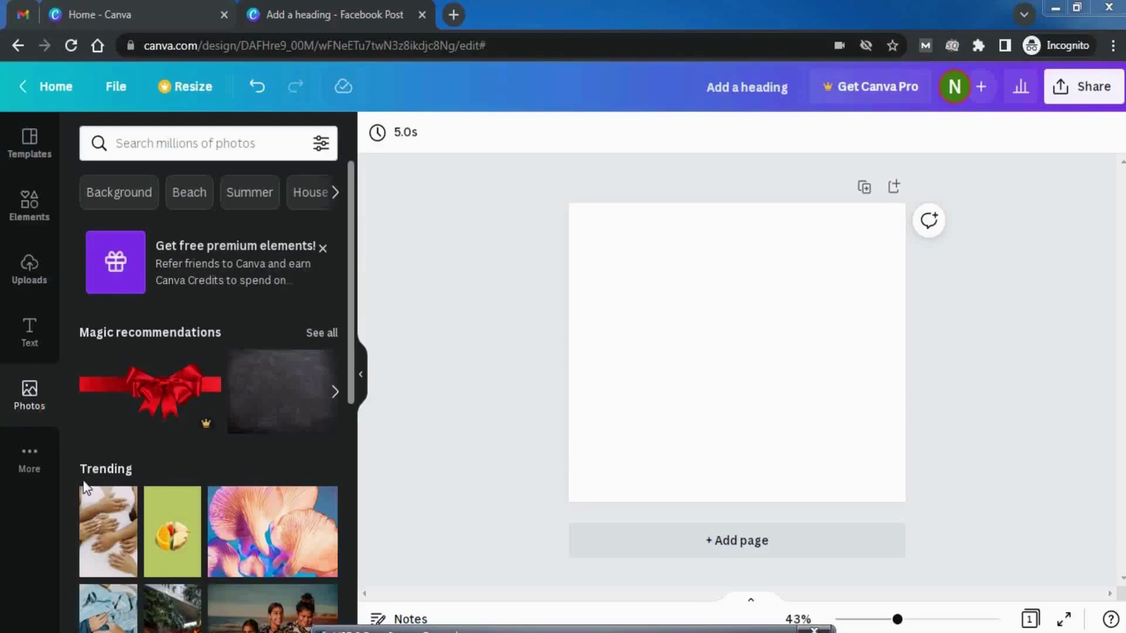
drag(352, 363, 355, 592)
scroll(335, 425, up, 15)
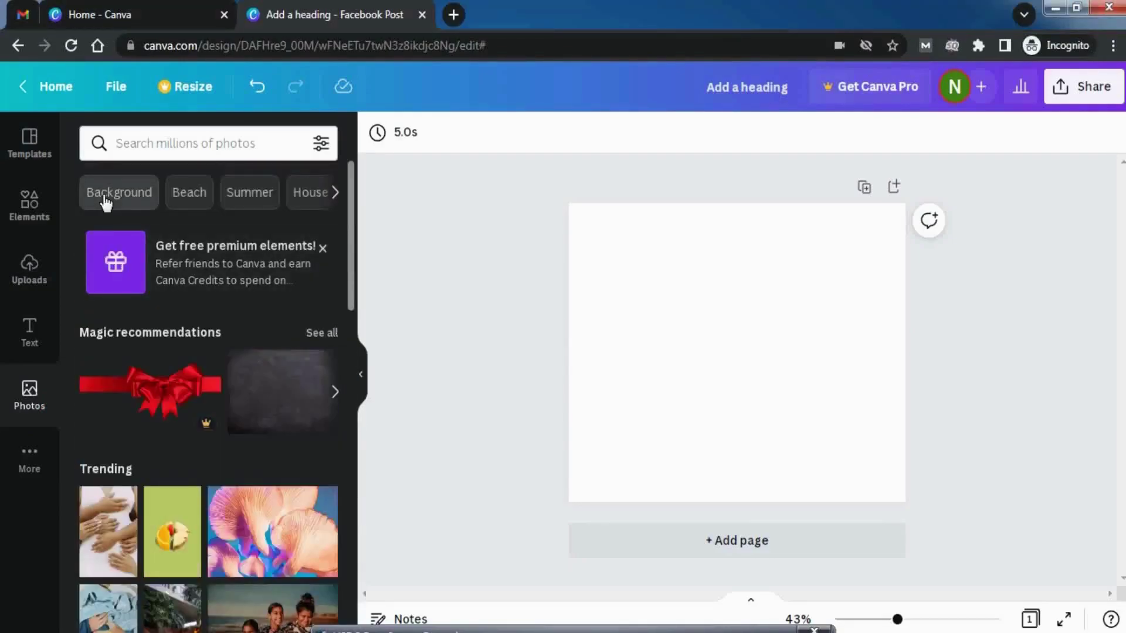
click(189, 193)
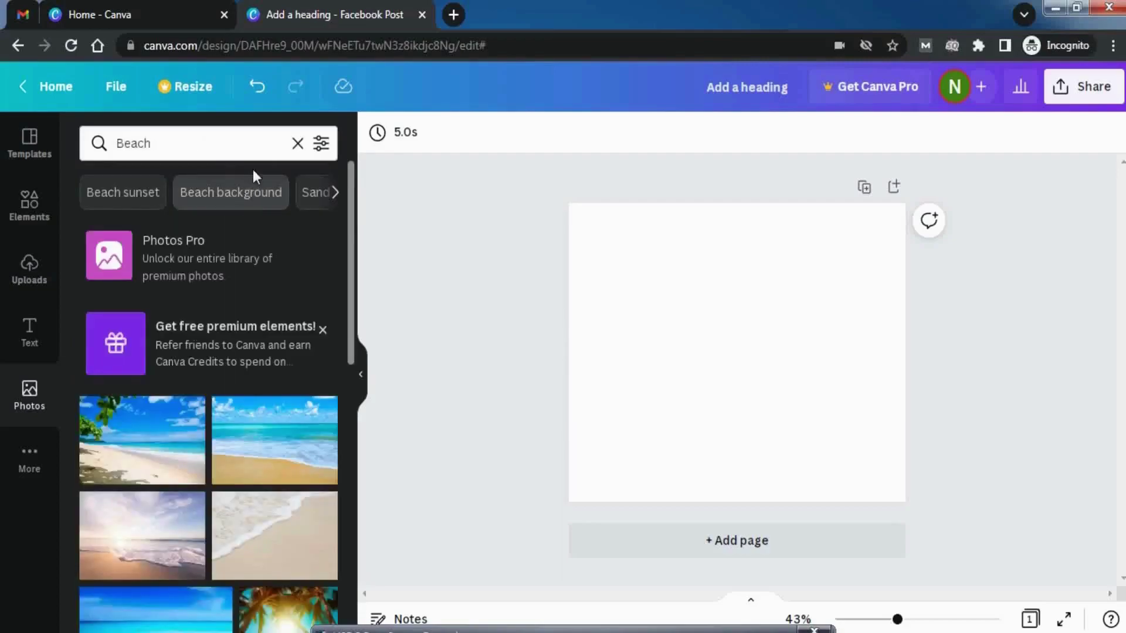
click(297, 143)
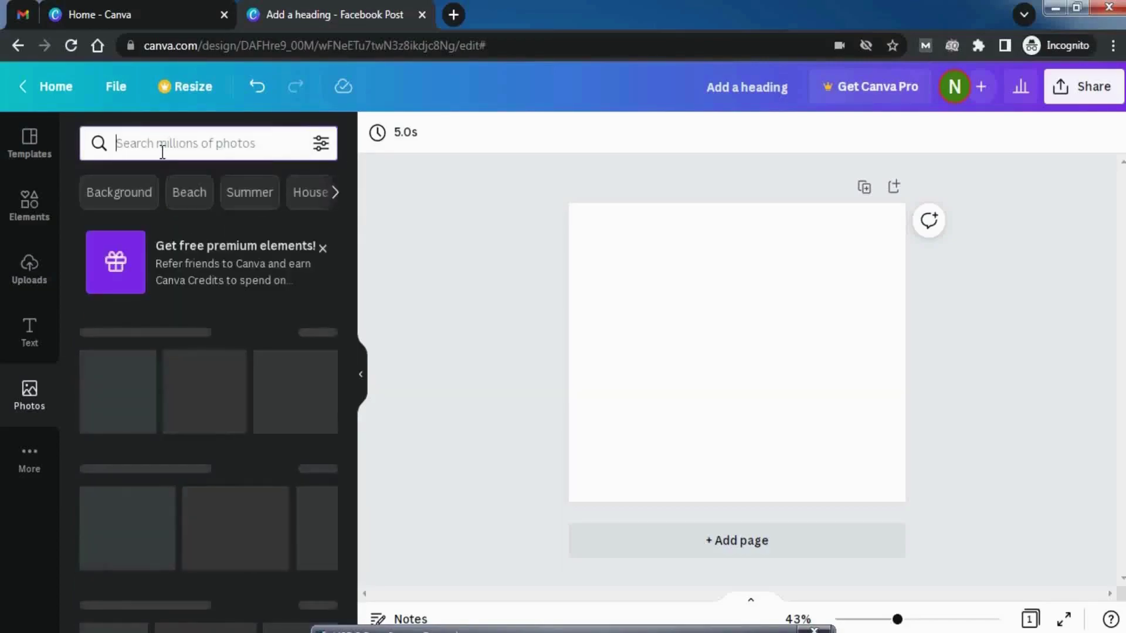
scroll(252, 487, down, 5)
scroll(253, 479, down, 1)
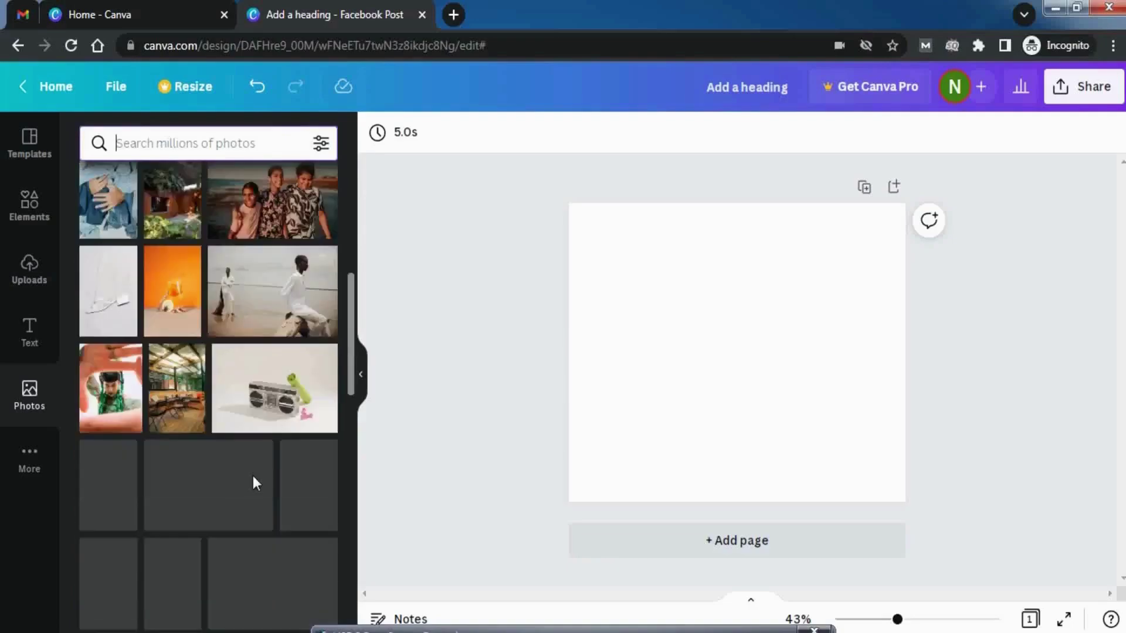
scroll(254, 479, down, 2)
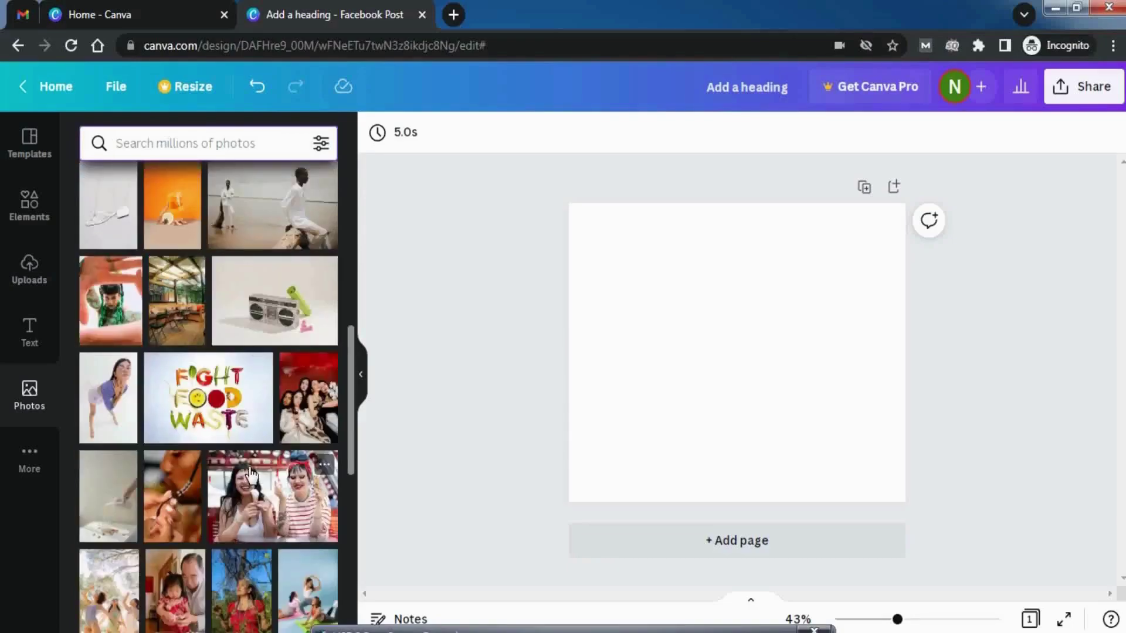
scroll(251, 472, down, 3)
scroll(241, 452, up, 10)
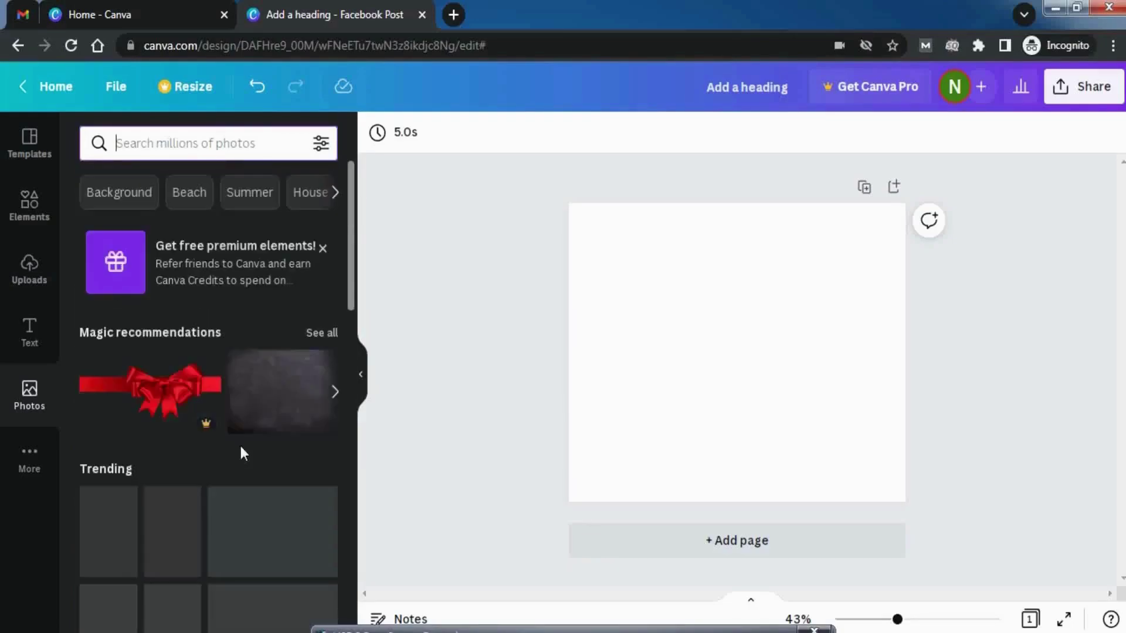
Search the photo library for "flag" and look through the results
click(201, 140)
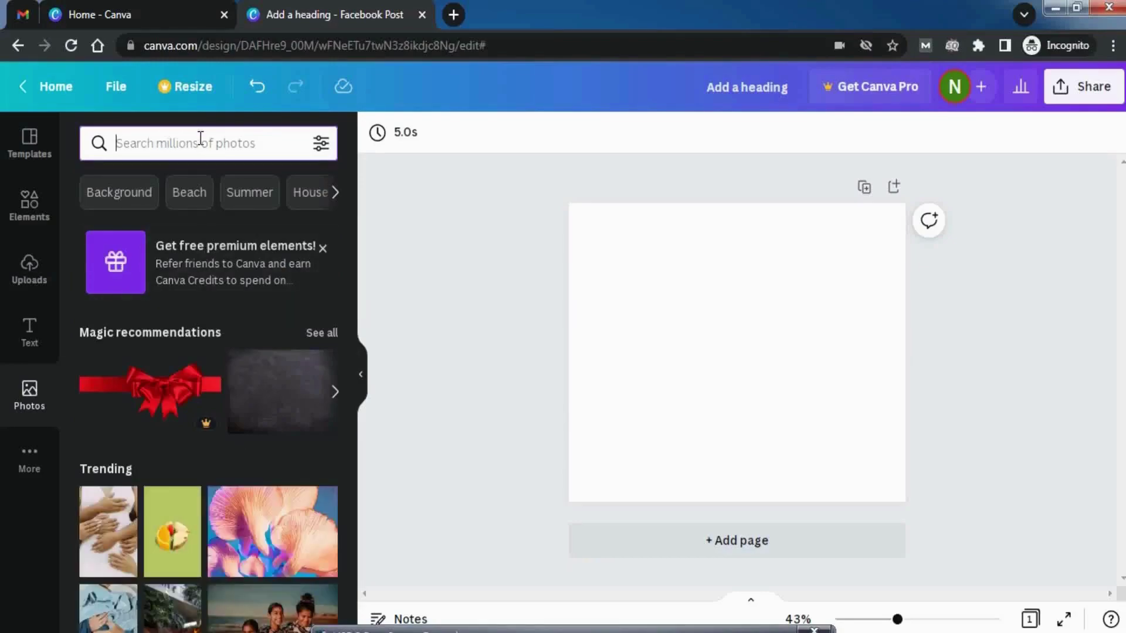
text(fla)
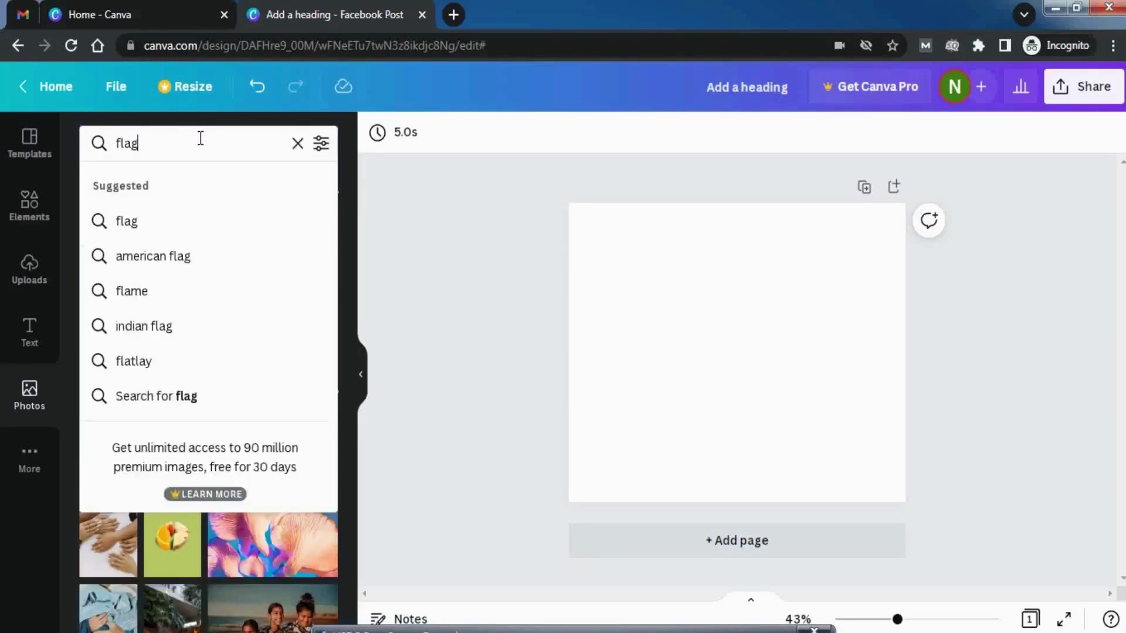
text(g)
key(Return)
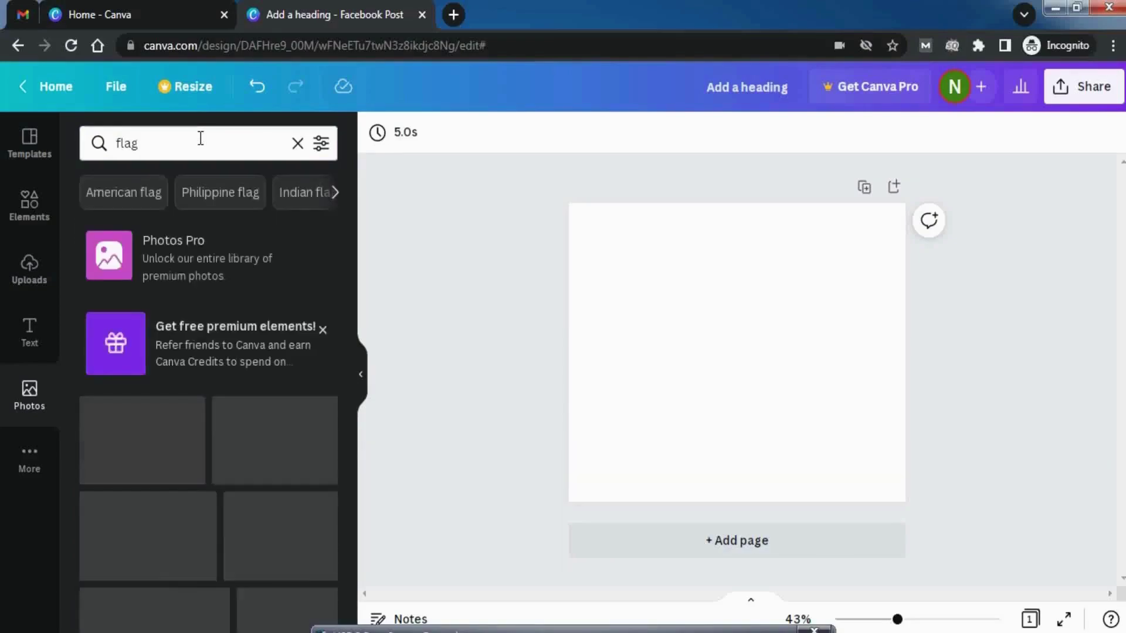
scroll(176, 359, down, 3)
scroll(176, 359, down, 7)
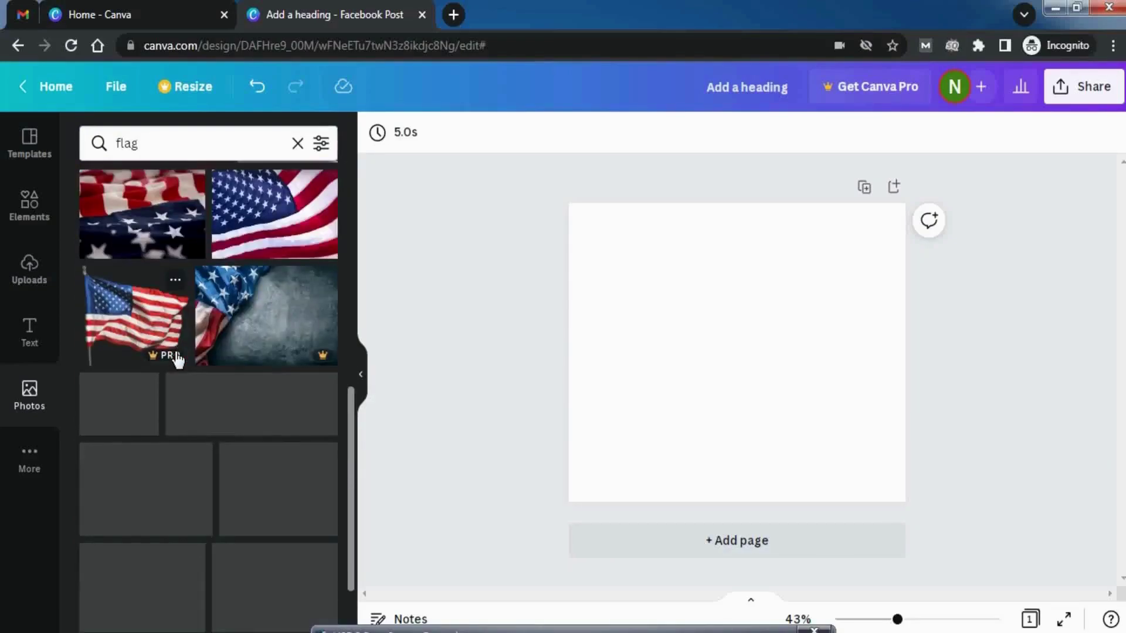
scroll(178, 359, down, 5)
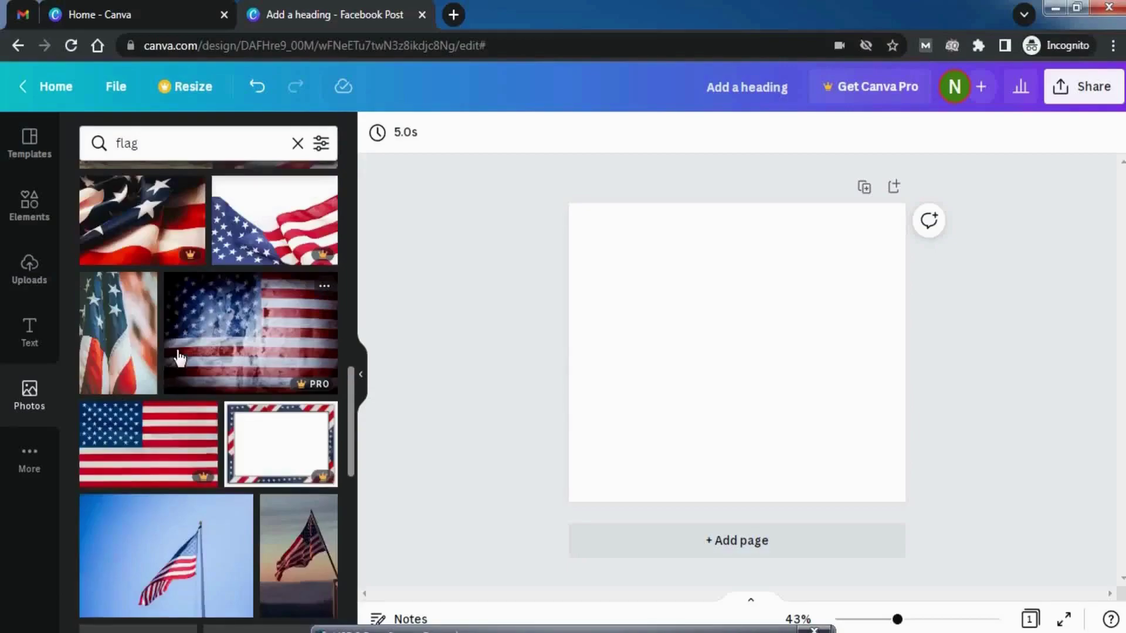
scroll(132, 170, up, 15)
Refine the photo search to "Indian flag" and look through the results
click(118, 144)
text(Indian)
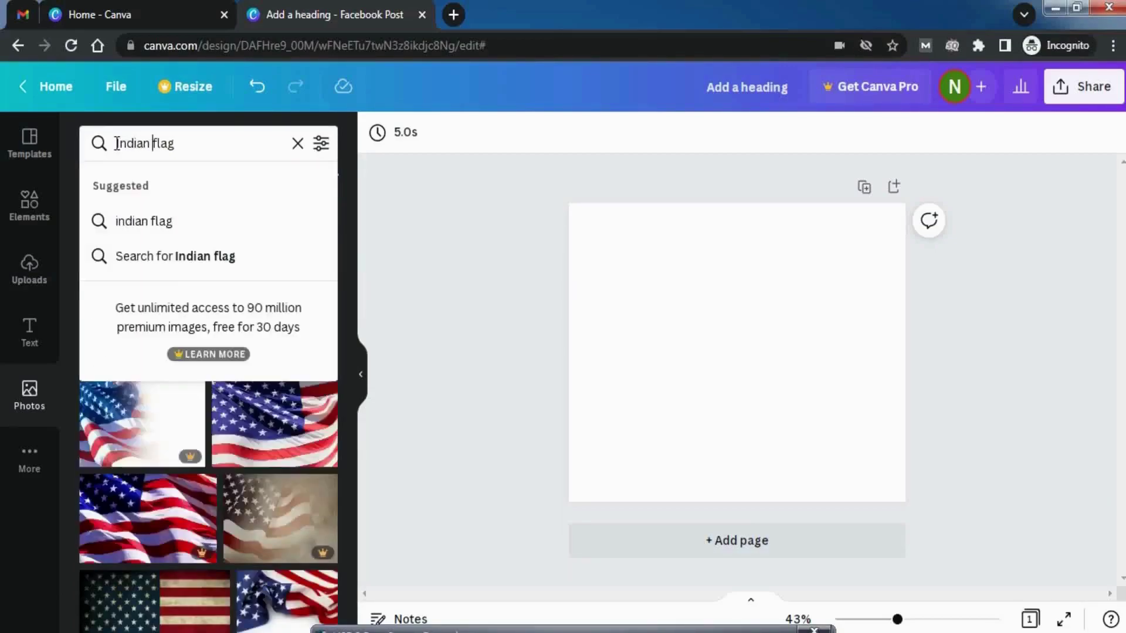
key(Return)
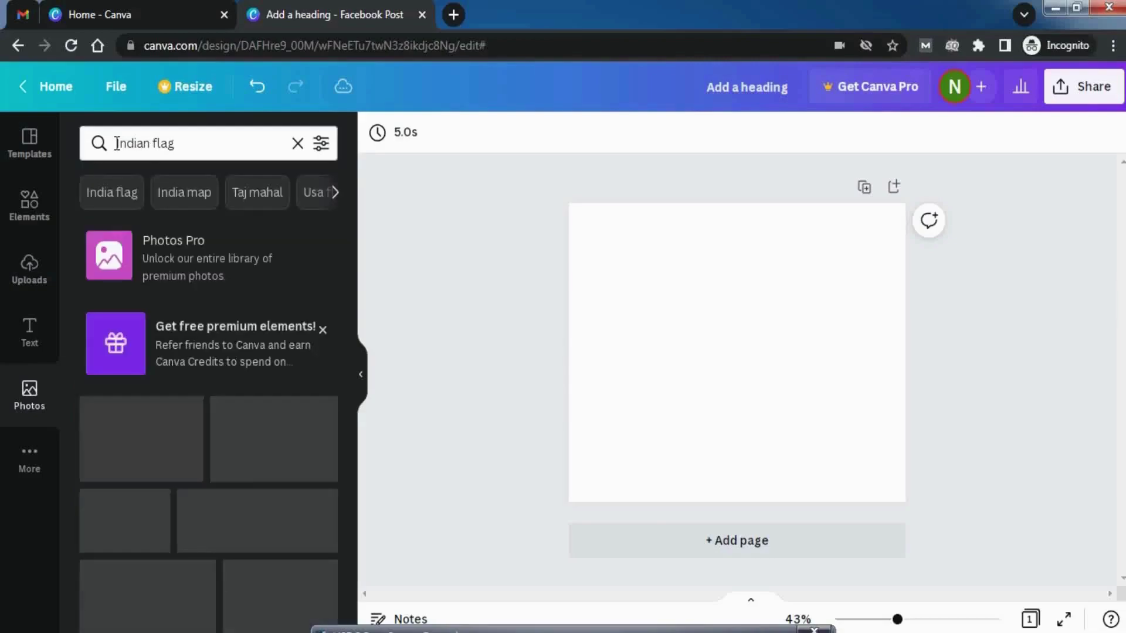
scroll(213, 434, down, 3)
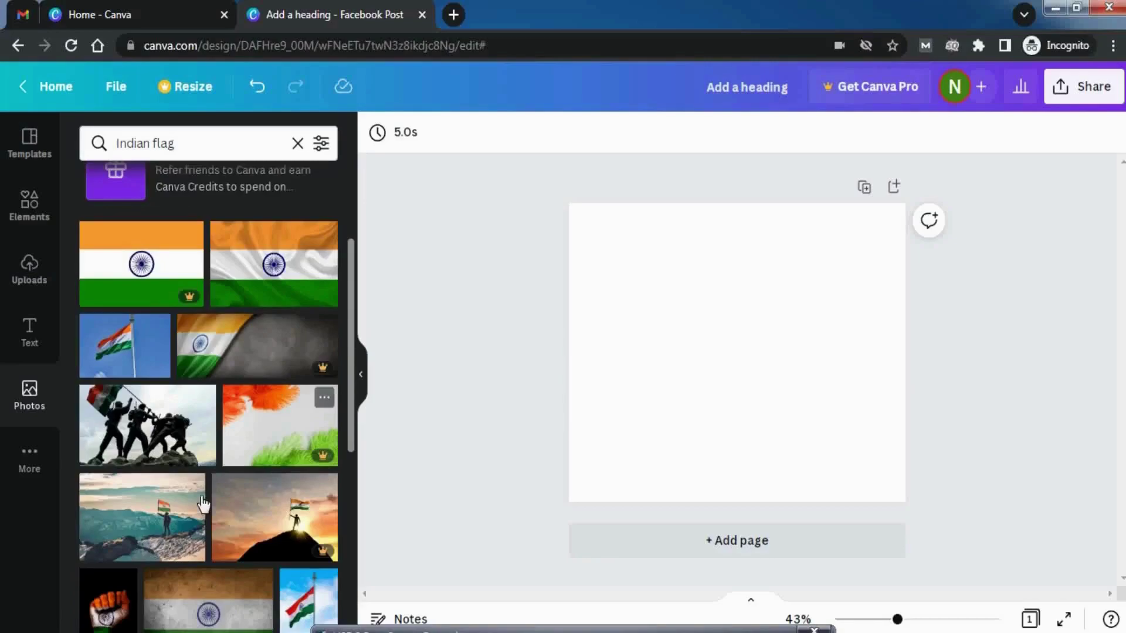
scroll(208, 496, down, 3)
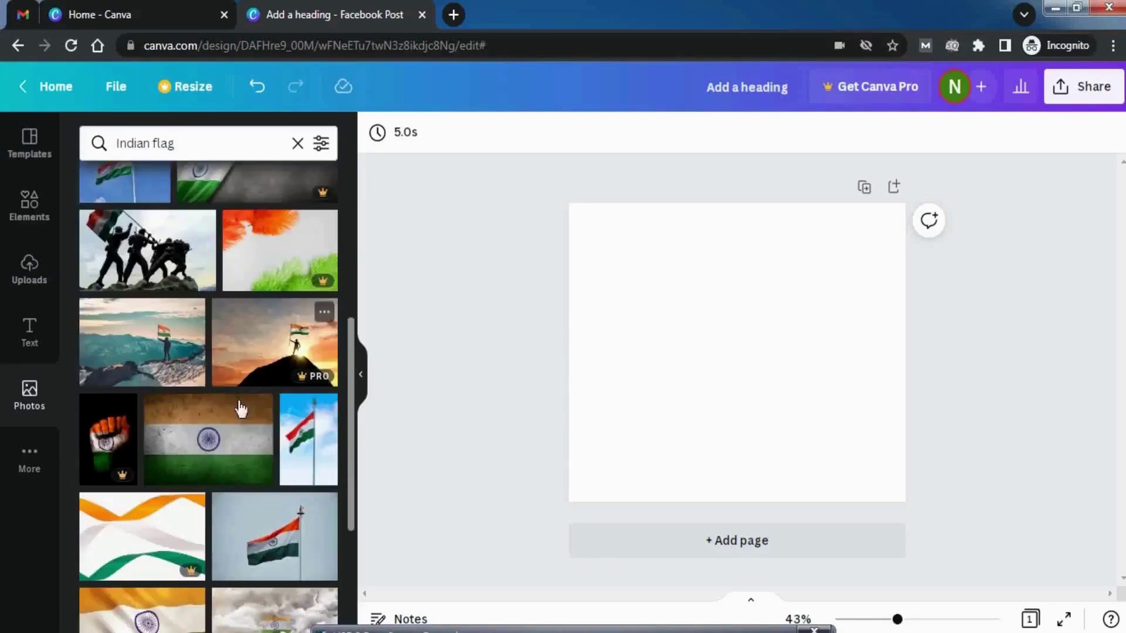
Add the photo of soldiers raising the Indian flag and enlarge it to span the page's full width
click(204, 222)
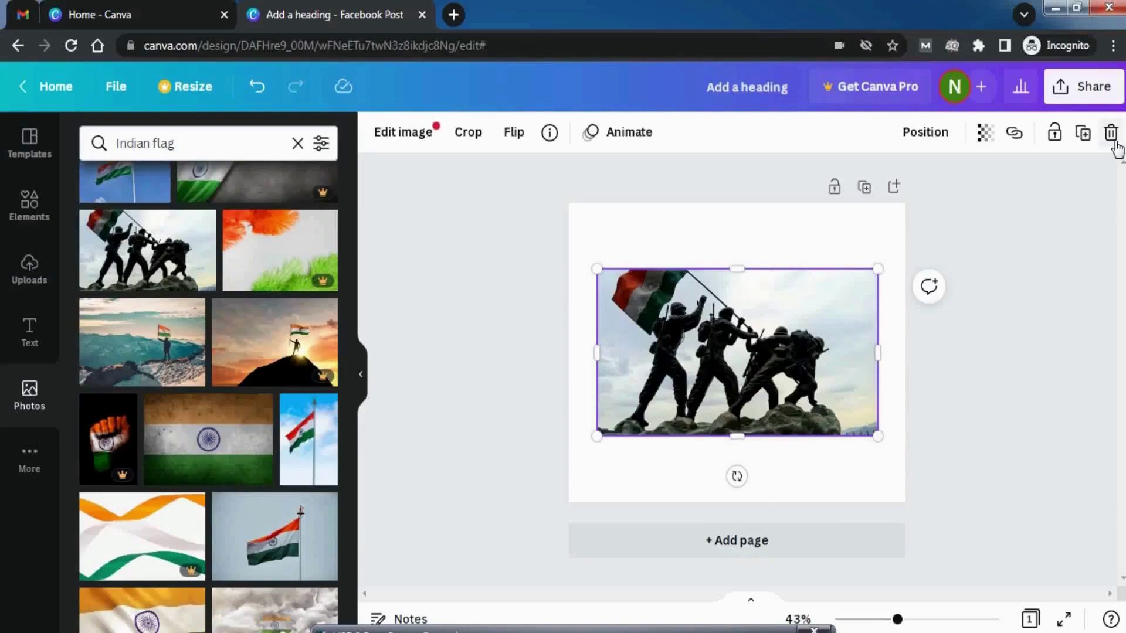
drag(598, 270, 568, 252)
drag(880, 258, 913, 248)
click(963, 258)
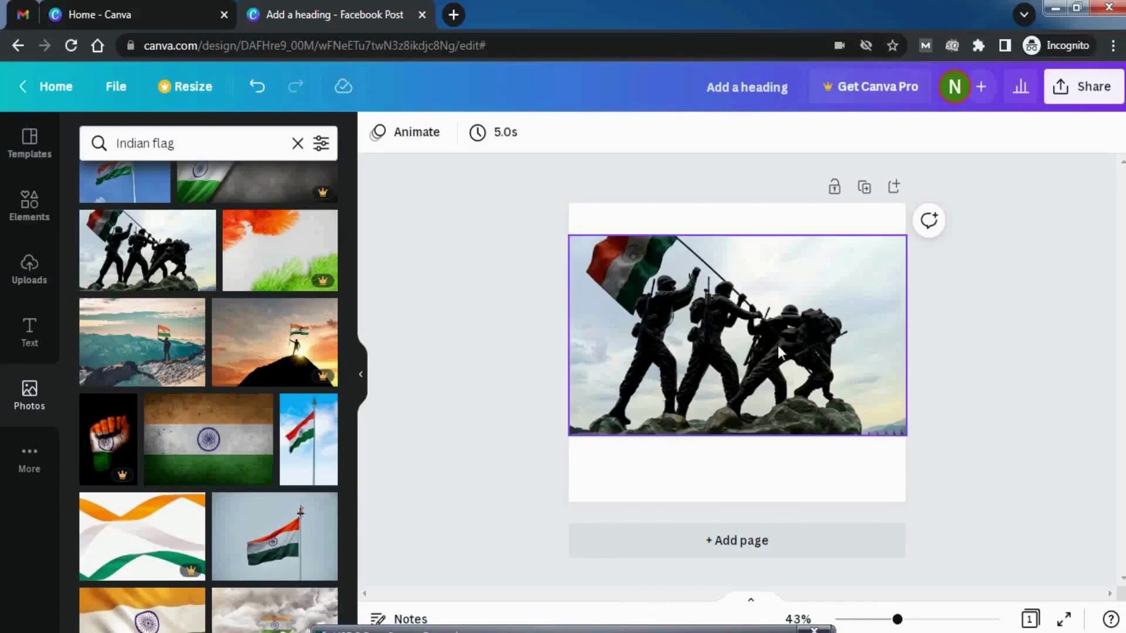
Delete the photo of the soldiers from the page
click(793, 340)
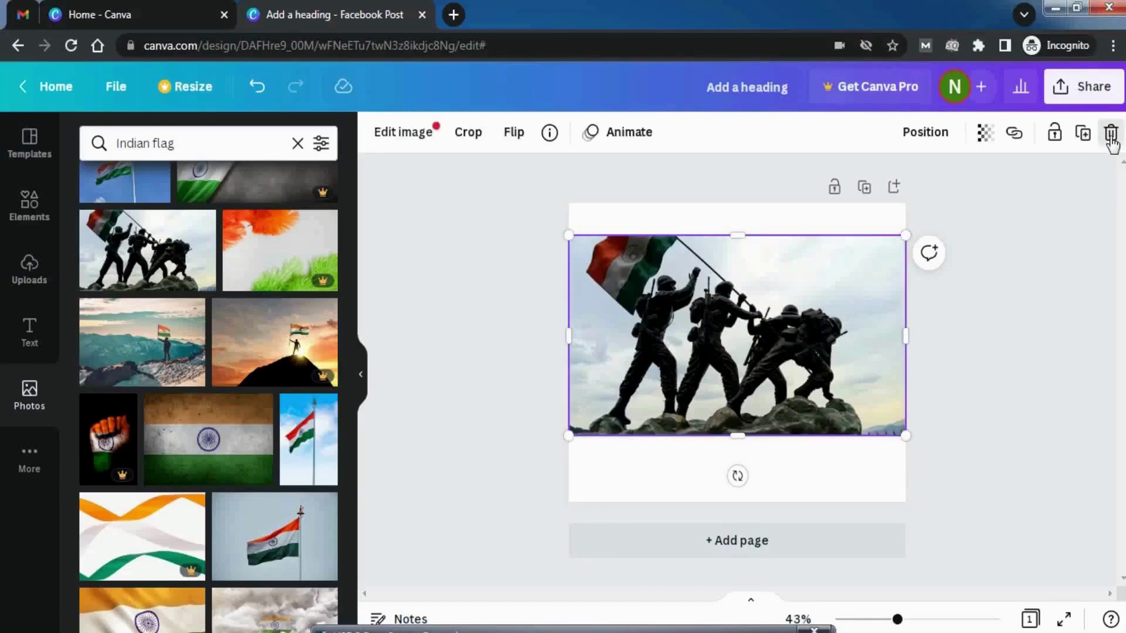
click(1111, 135)
scroll(258, 410, down, 3)
scroll(258, 432, up, 10)
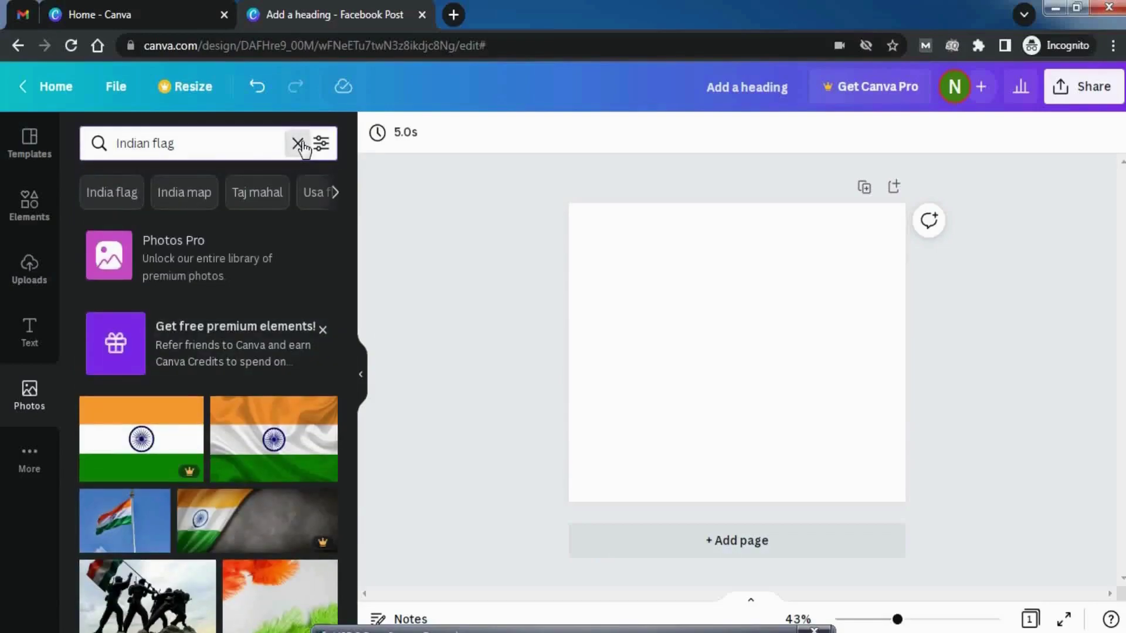
Clear the photo search and browse the recommended and trending photos
click(297, 143)
scroll(184, 375, down, 3)
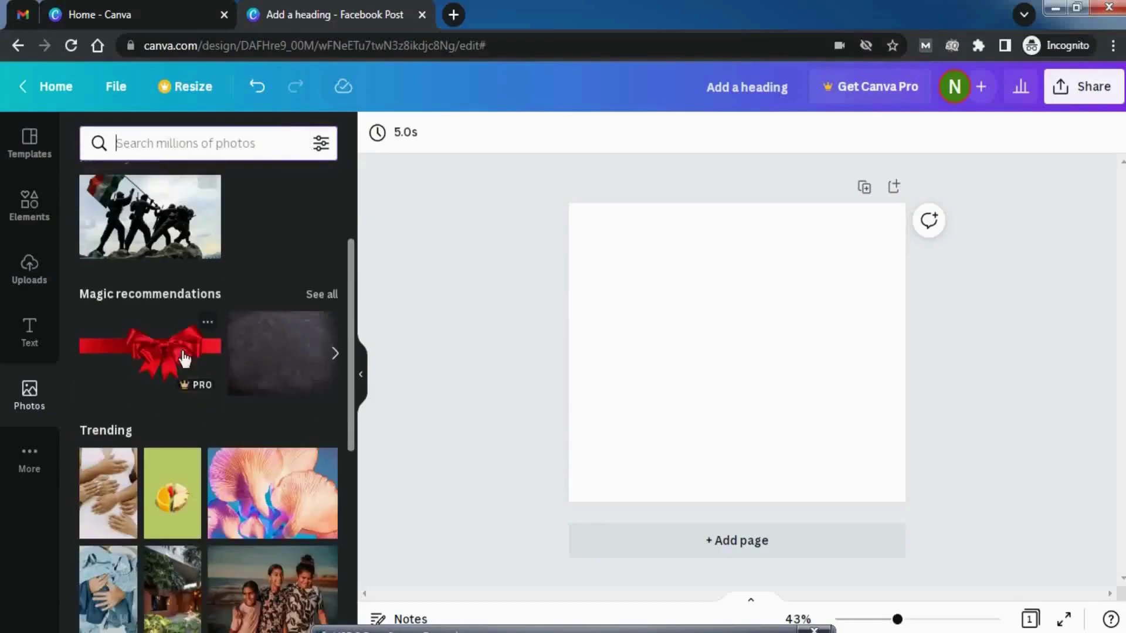
scroll(205, 305, down, 3)
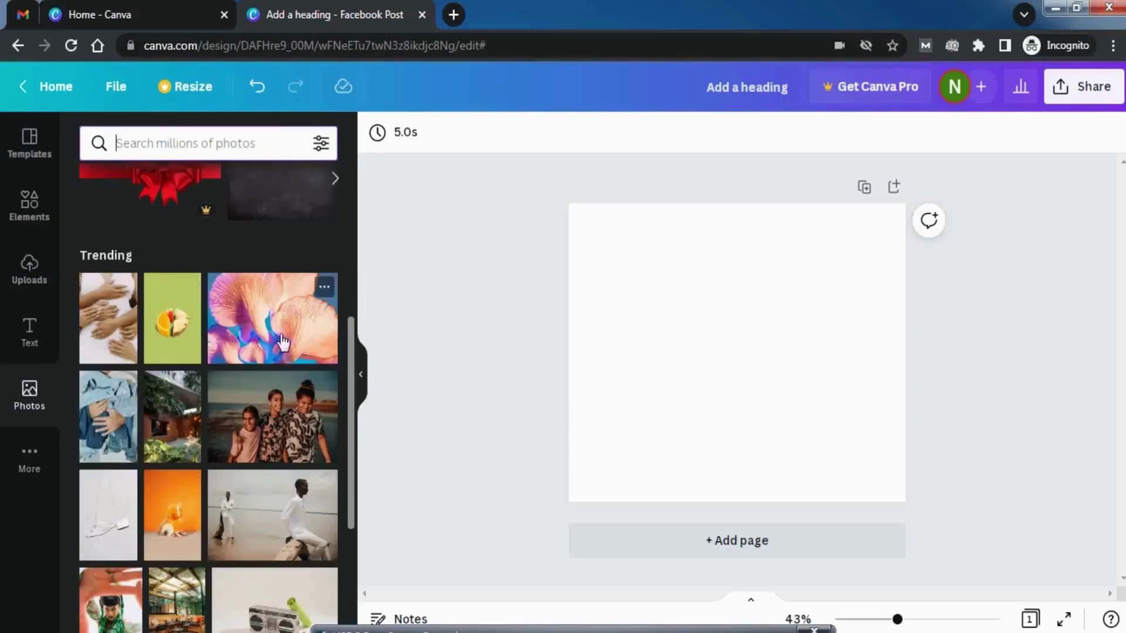
scroll(264, 462, down, 3)
scroll(264, 462, down, 6)
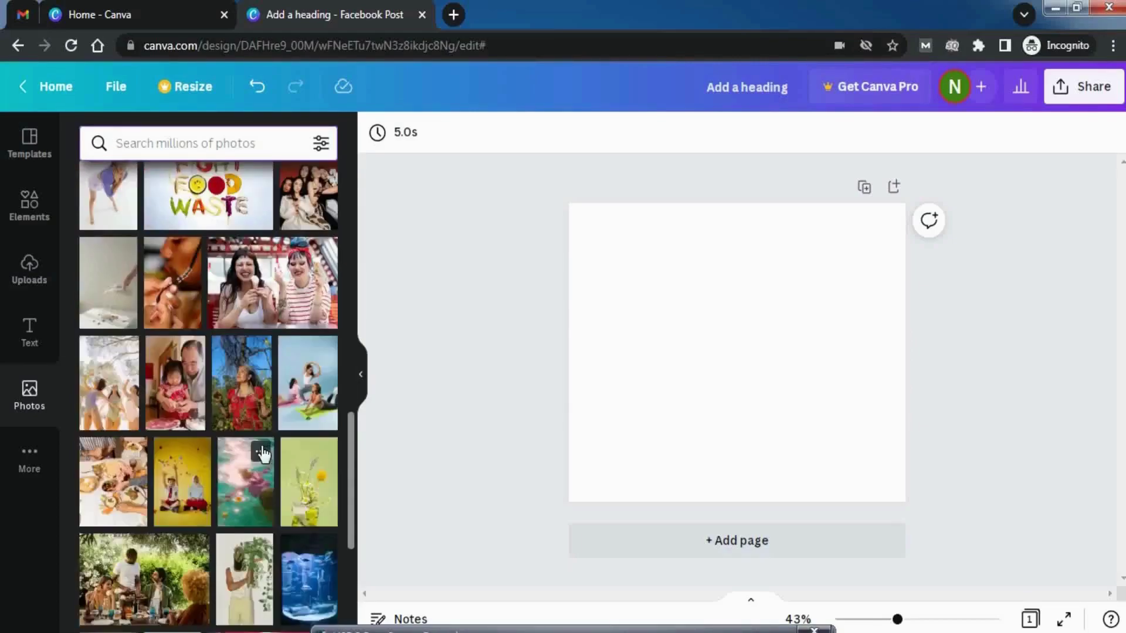
scroll(262, 454, down, 10)
scroll(265, 451, down, 5)
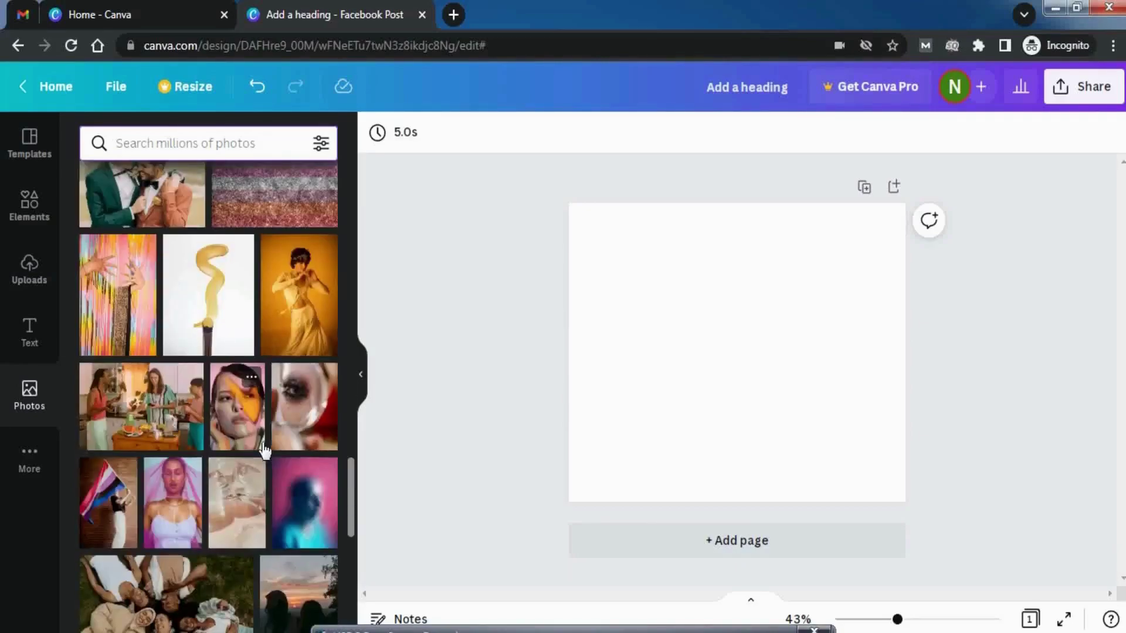
scroll(264, 449, down, 6)
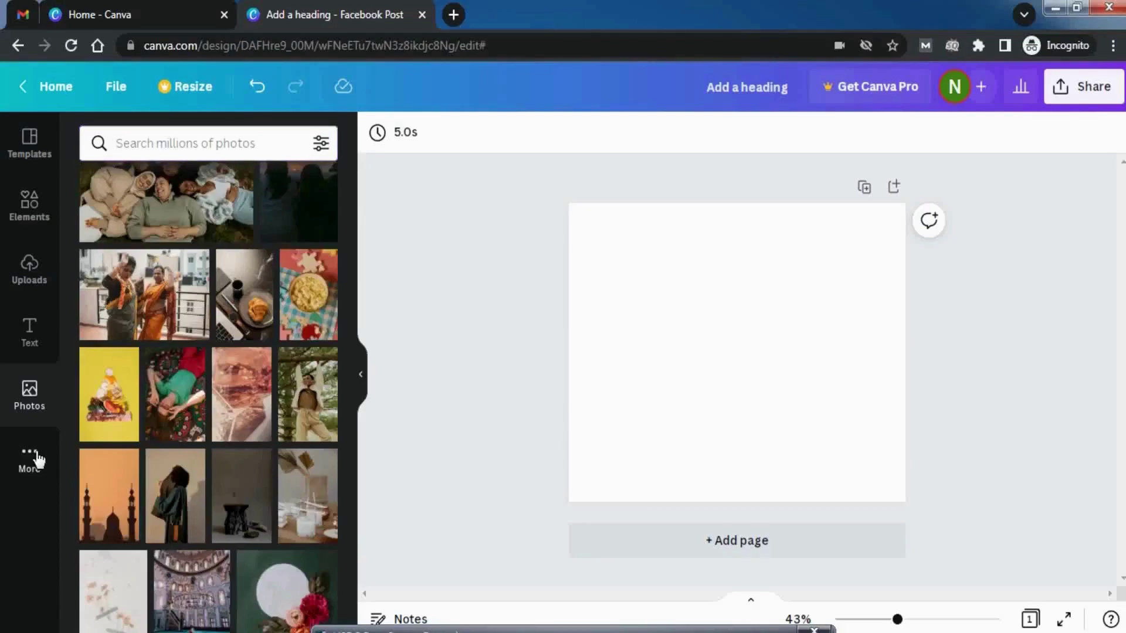
Browse the design styles and apply the first color palette, with pink, dark green, light blue, gold and maroon, to the page
click(41, 458)
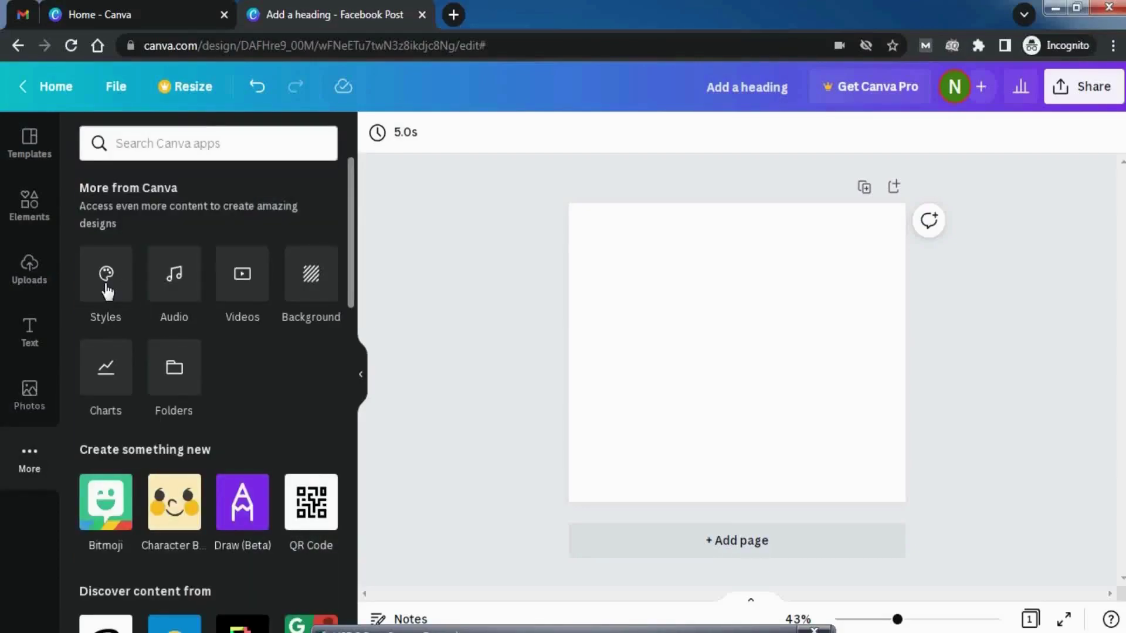
click(107, 281)
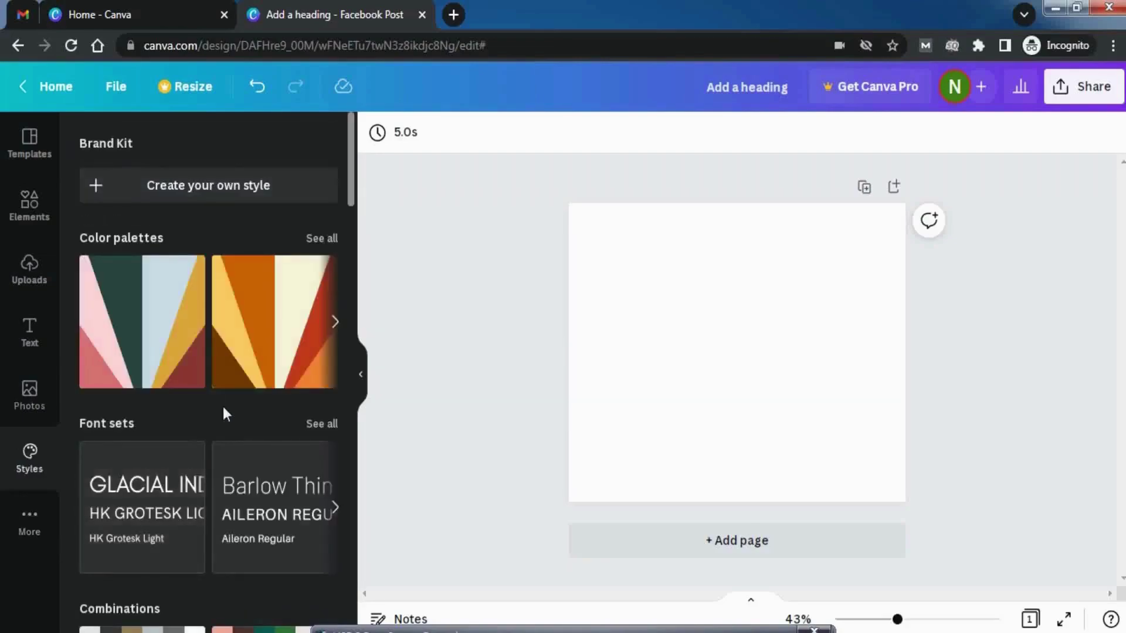
scroll(225, 397, down, 6)
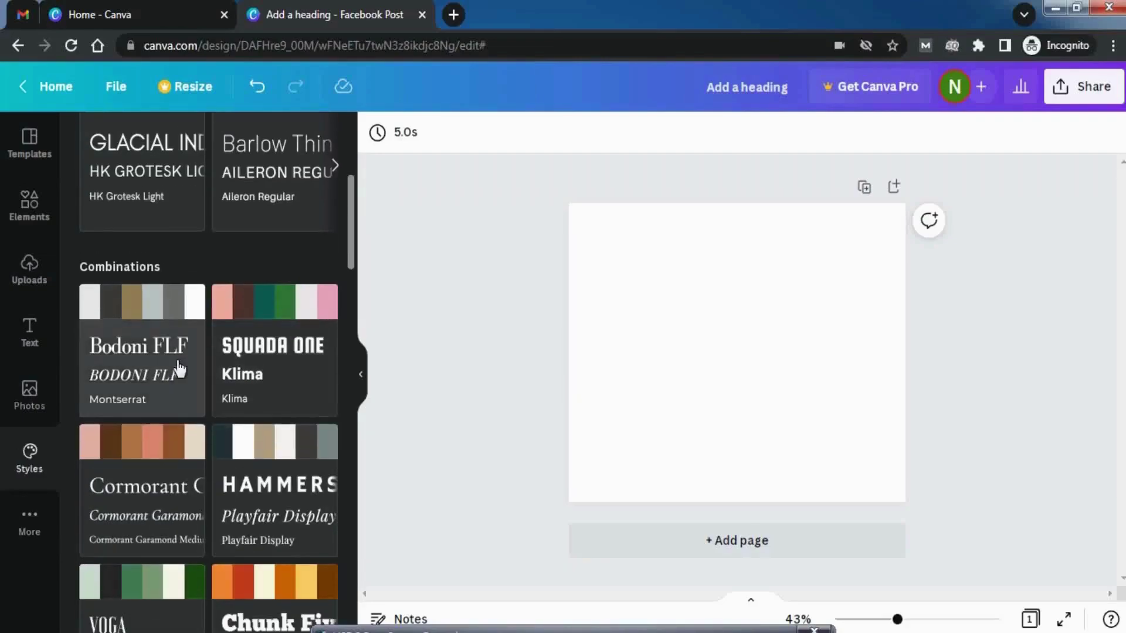
scroll(176, 370, up, 6)
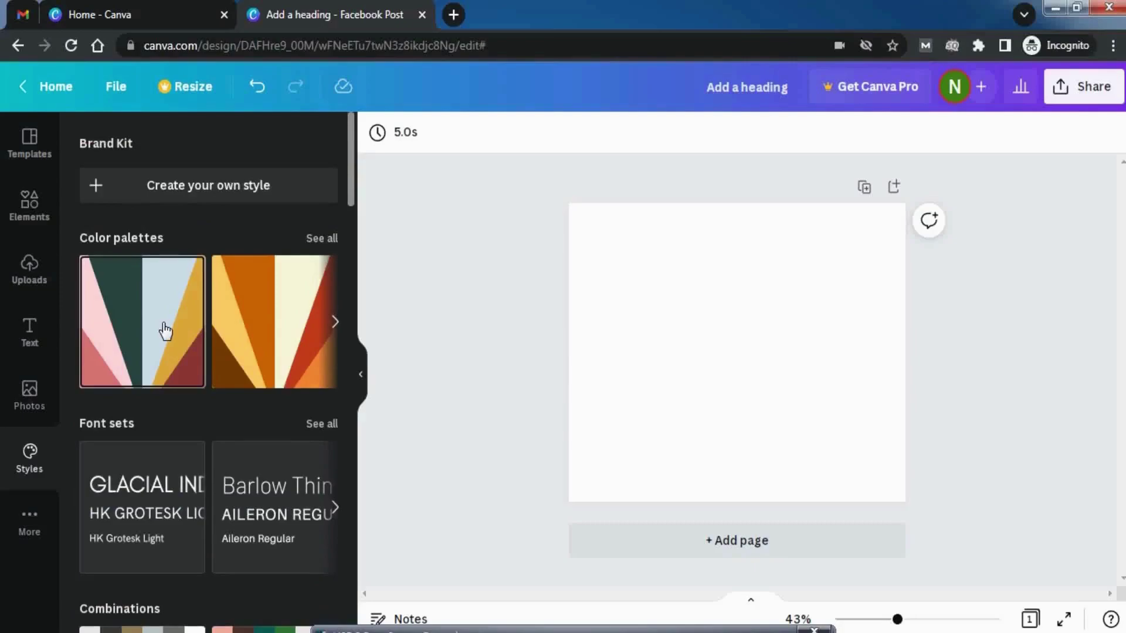
click(166, 331)
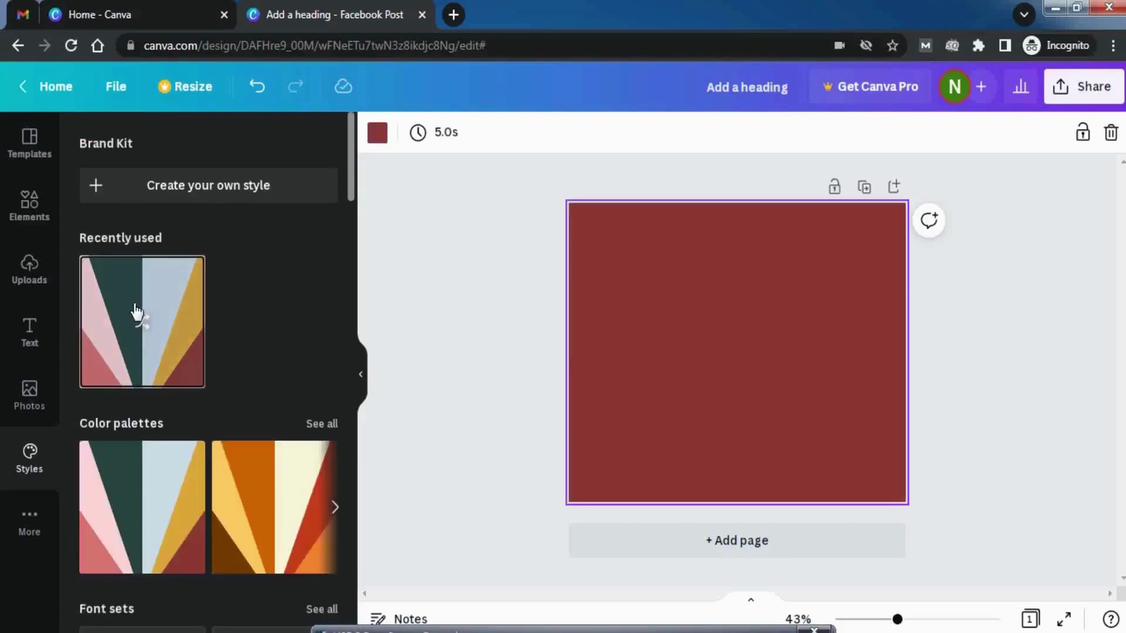
Shuffle the recently used pink, dark green, light blue and gold palette through its colors, ending on a maroon page background
click(145, 326)
click(145, 326)
click(145, 326)
click(145, 326)
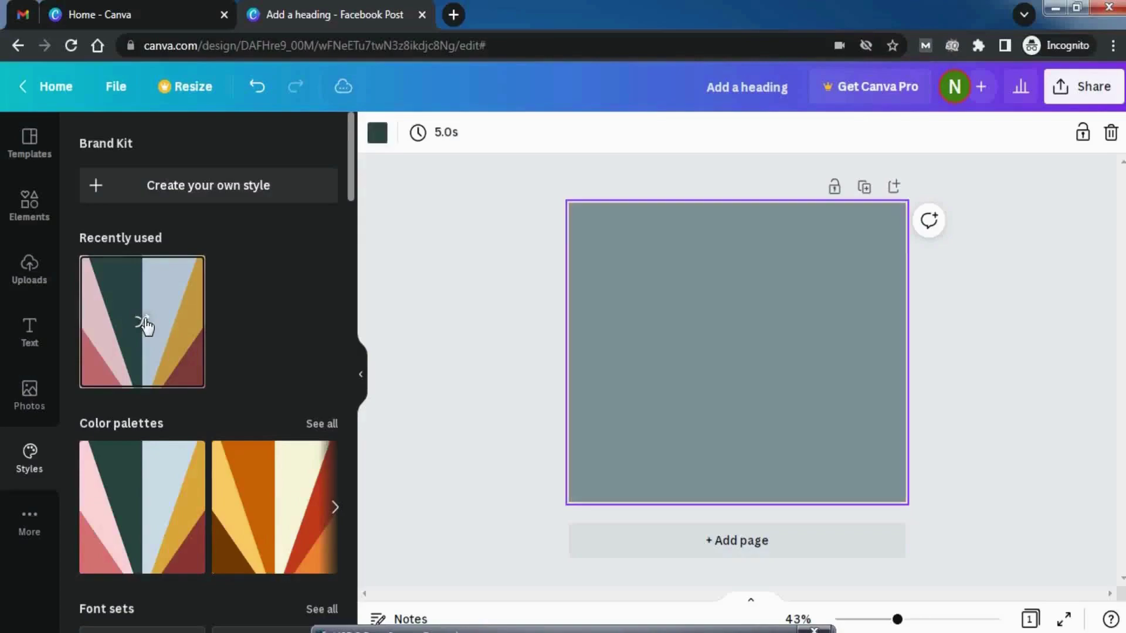
click(145, 326)
click(144, 326)
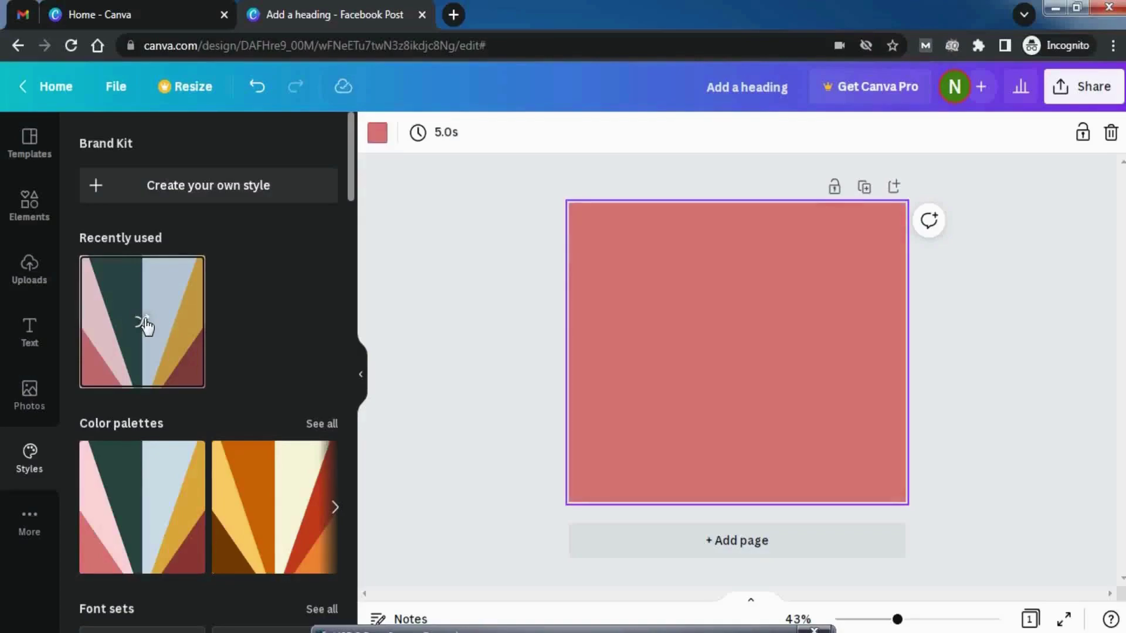
click(145, 326)
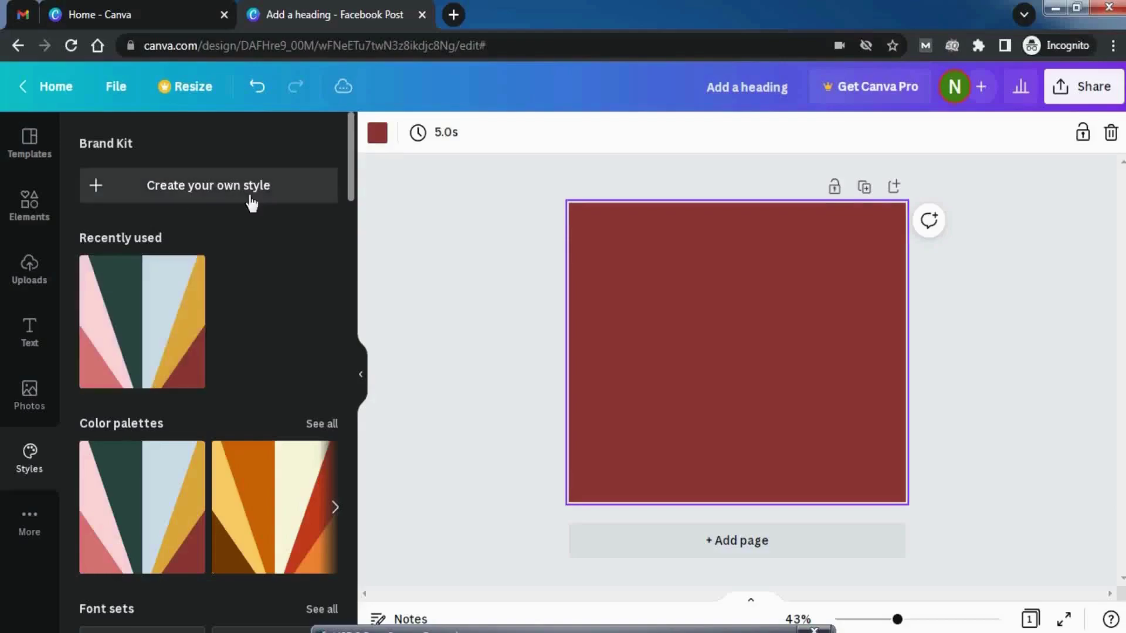
Look at the page's background color options, and shuffle the recently used palette to a dark green background
click(380, 136)
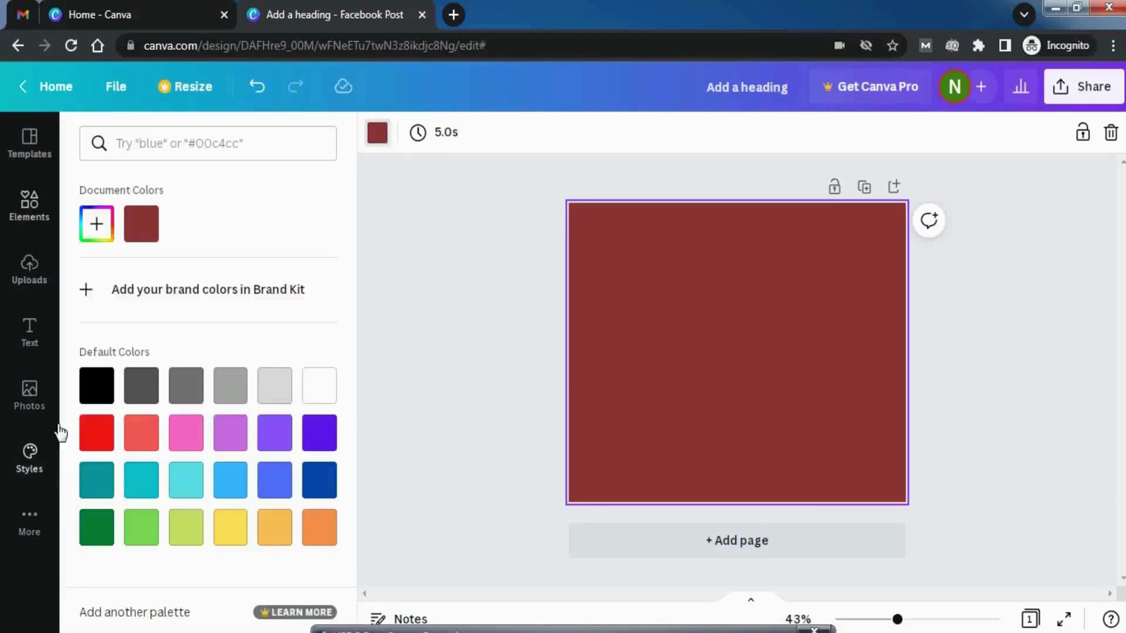
click(28, 459)
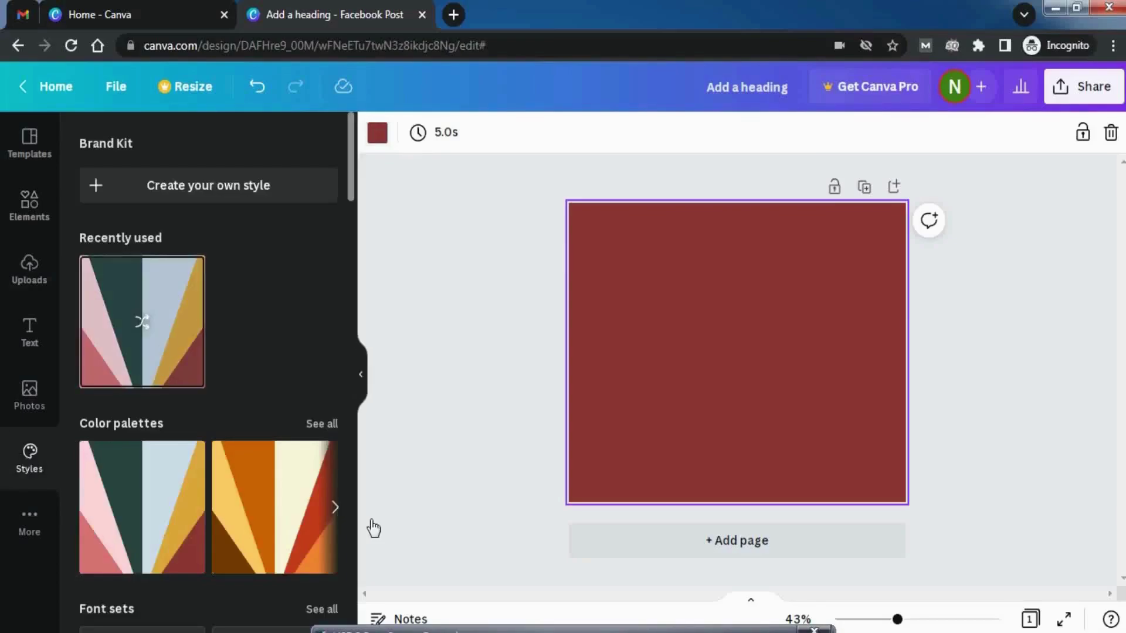
scroll(153, 362, down, 2)
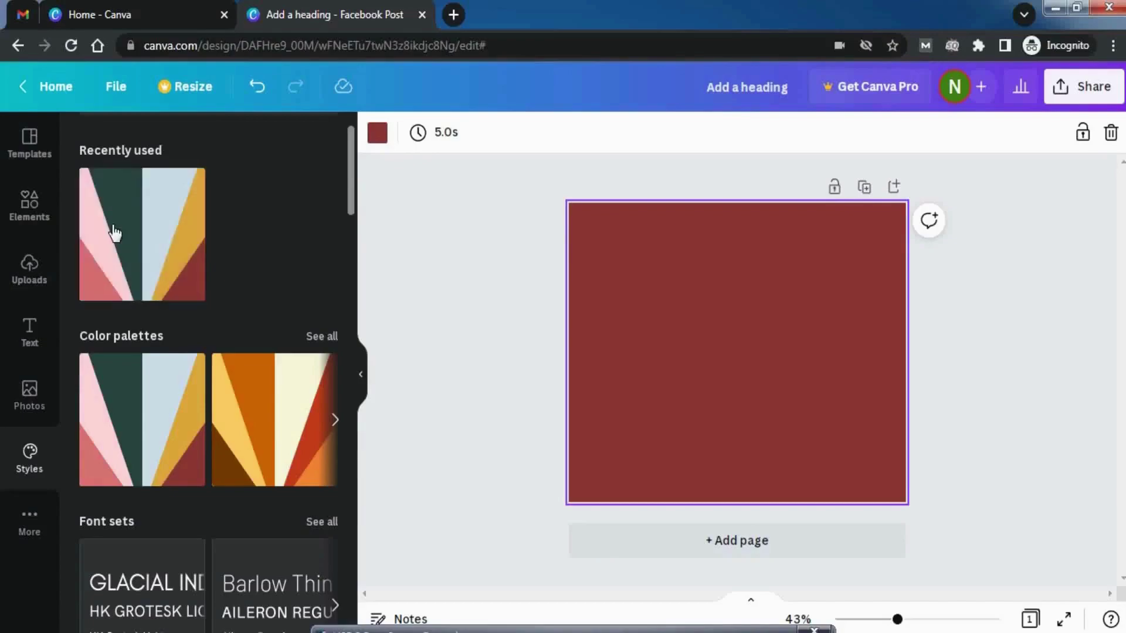
click(181, 271)
click(182, 274)
click(183, 276)
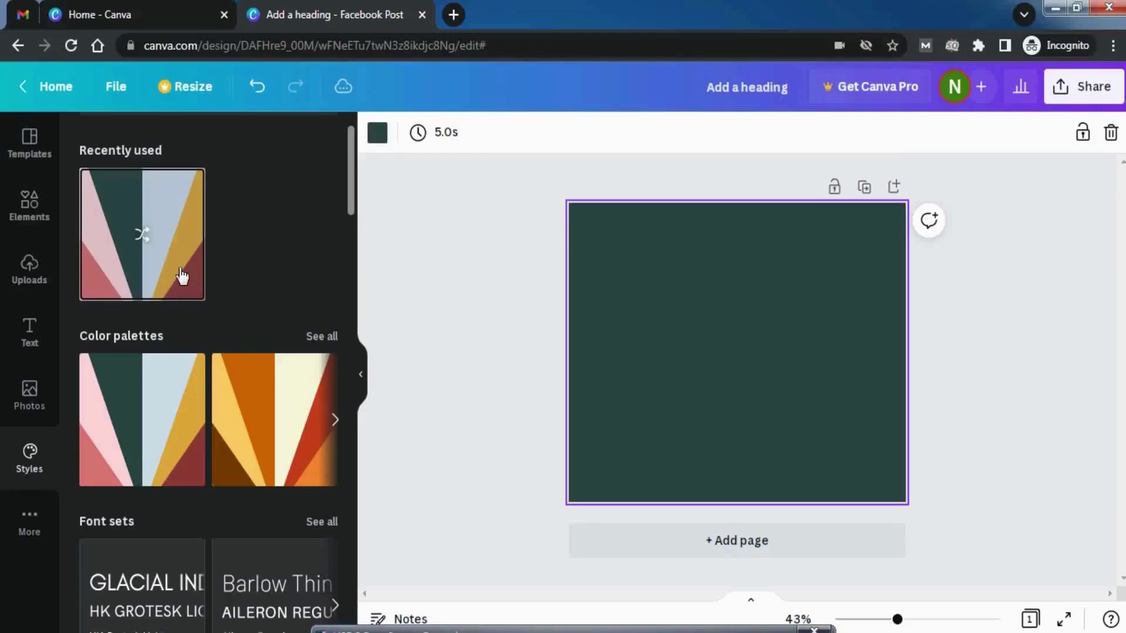
Apply the orange, cream, red and brown color palette to the page and shuffle it to a dark orange background
scroll(234, 263, down, 3)
click(284, 277)
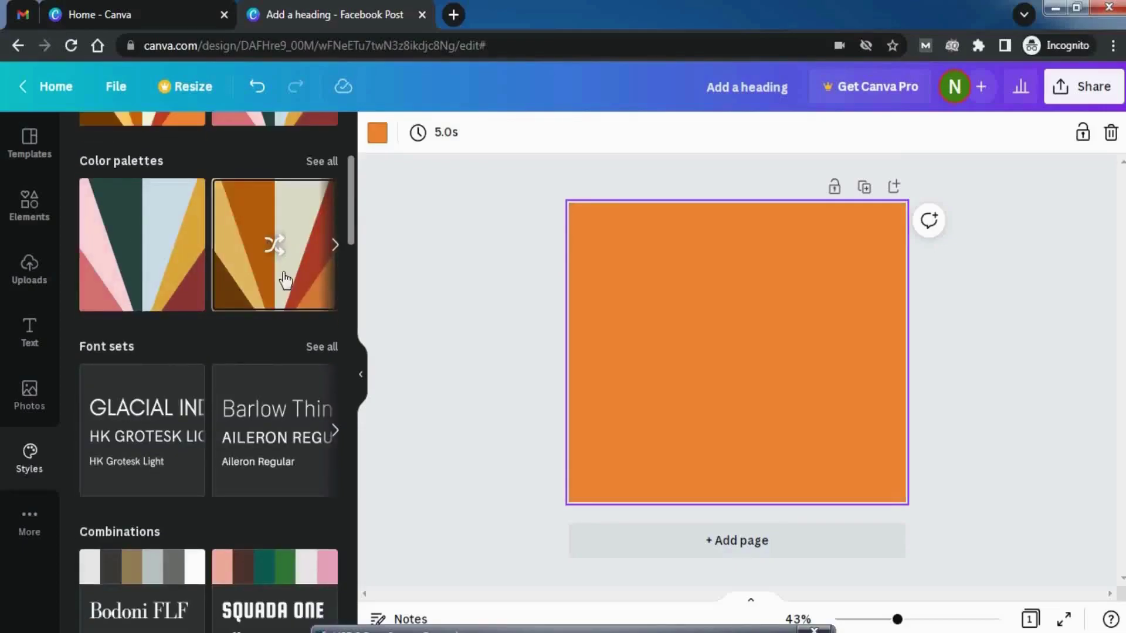
scroll(282, 287, up, 3)
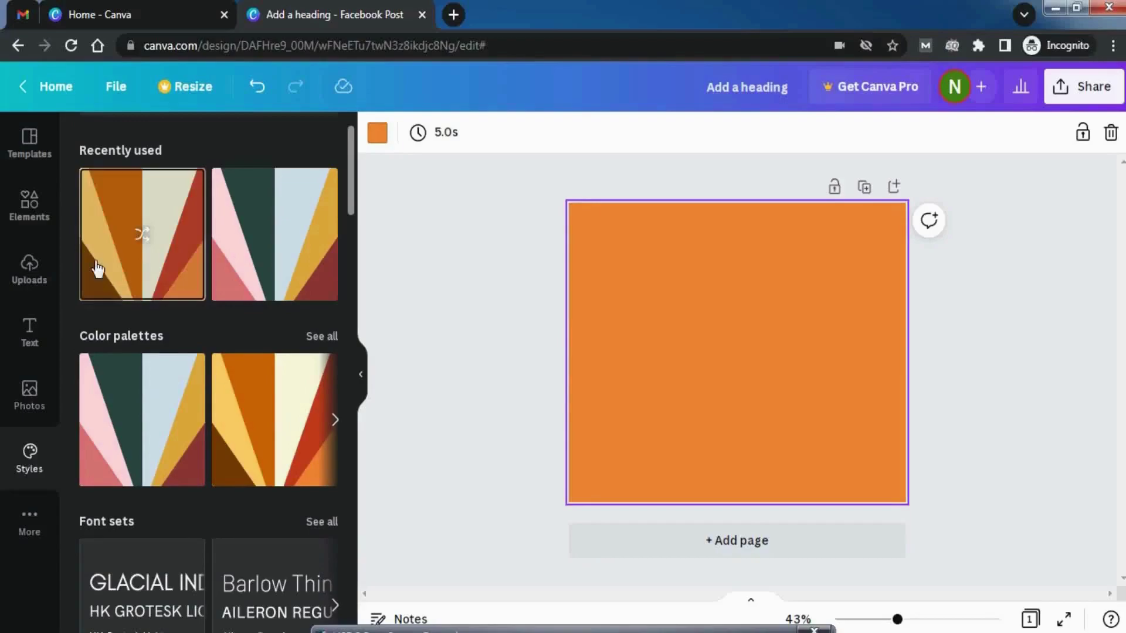
click(179, 248)
click(166, 249)
click(146, 249)
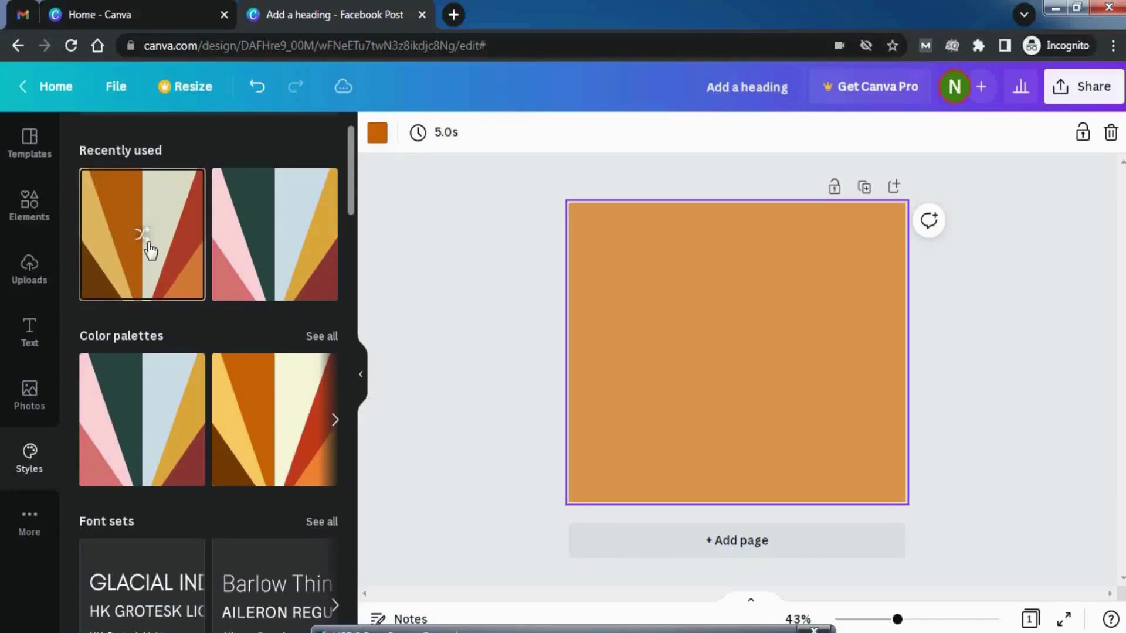
Add the Glacial Indifference and HK Grotesk Light font set to the page and shuffle its text layout
scroll(86, 419, down, 5)
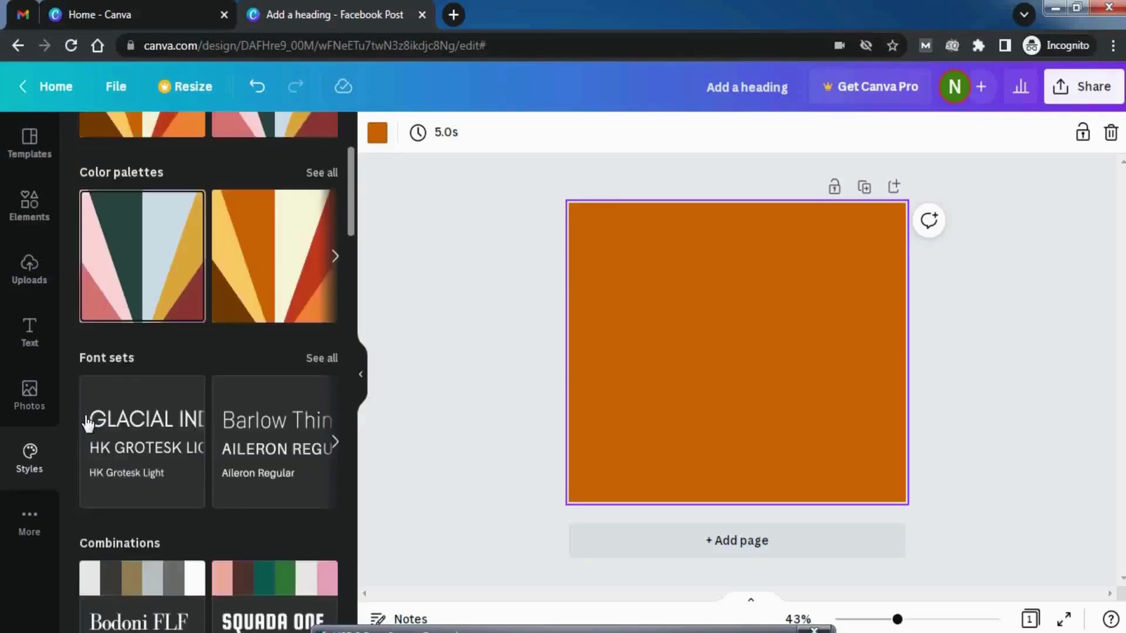
scroll(82, 415, up, 3)
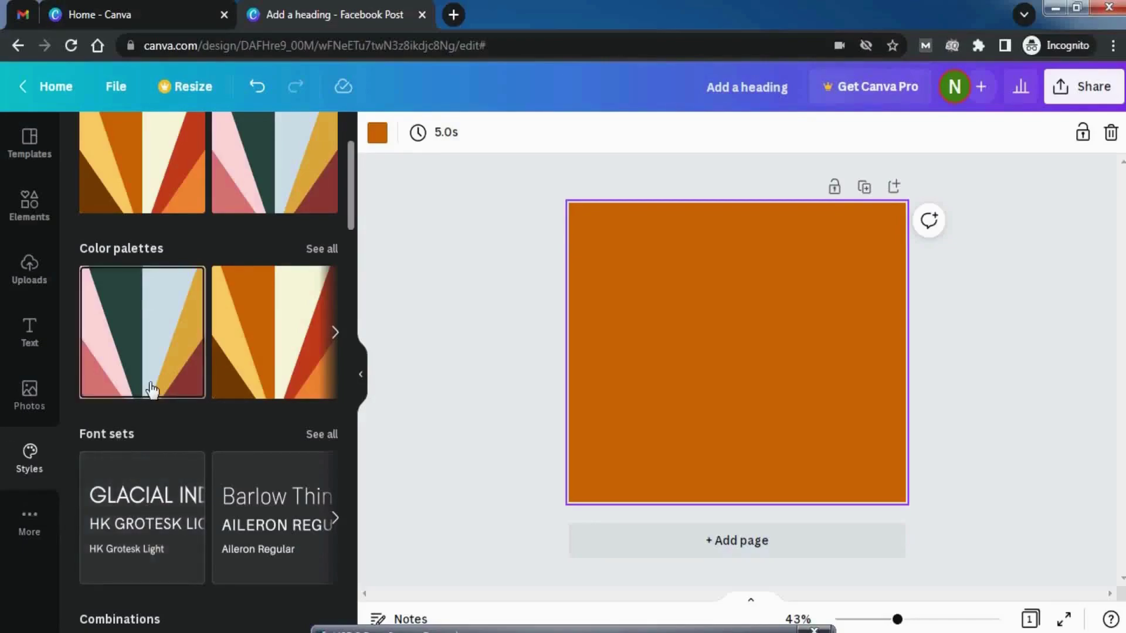
scroll(152, 390, down, 2)
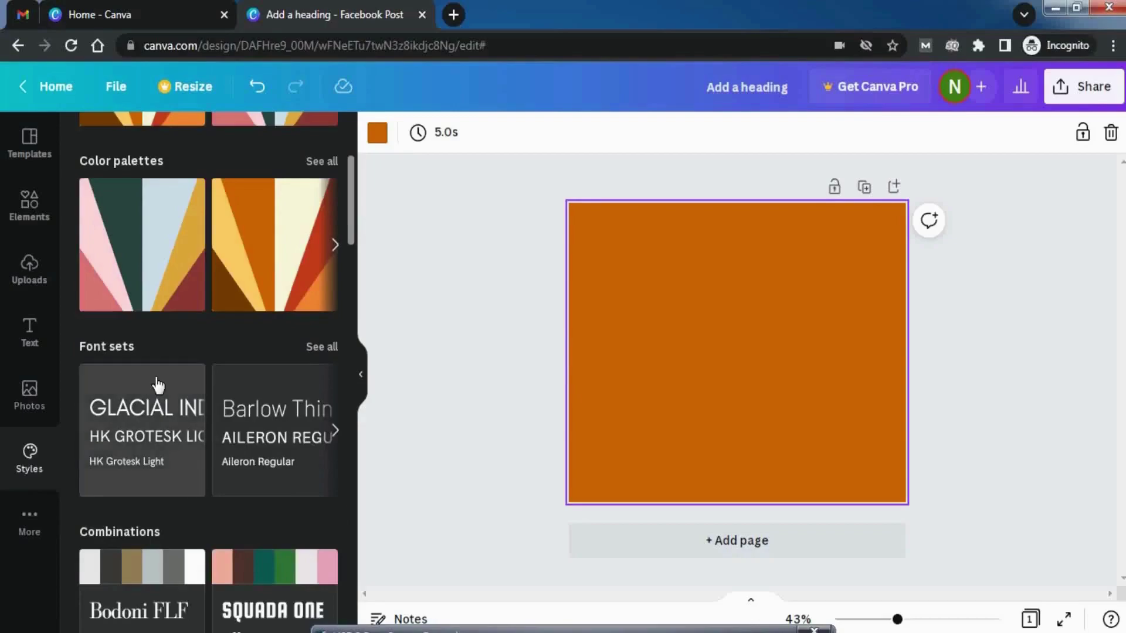
scroll(155, 358, down, 3)
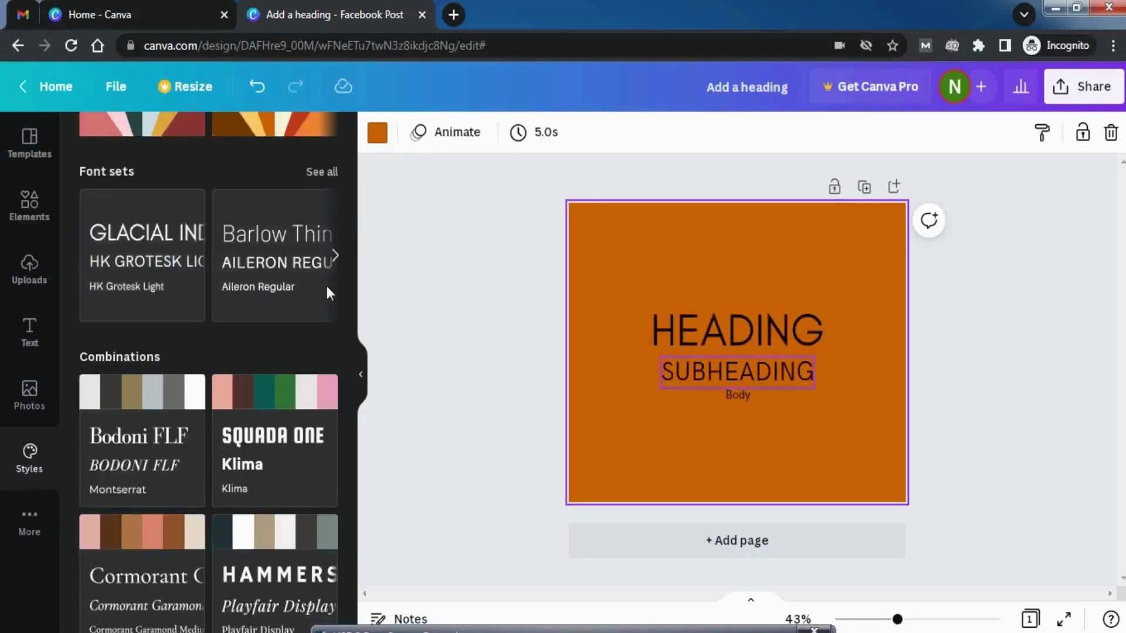
click(148, 252)
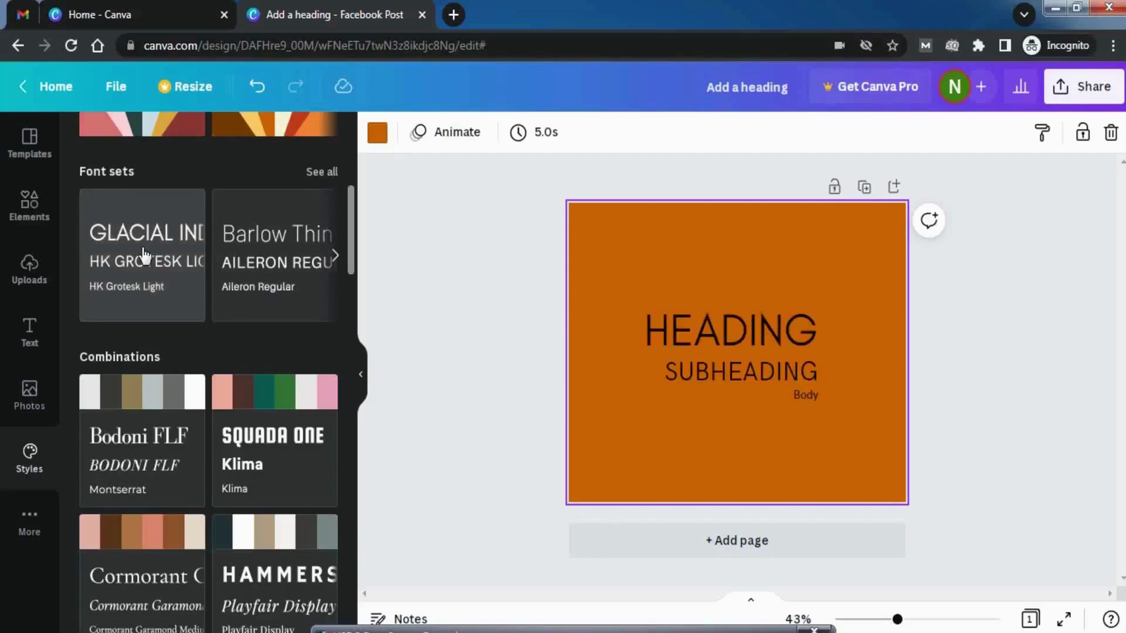
click(145, 256)
click(145, 257)
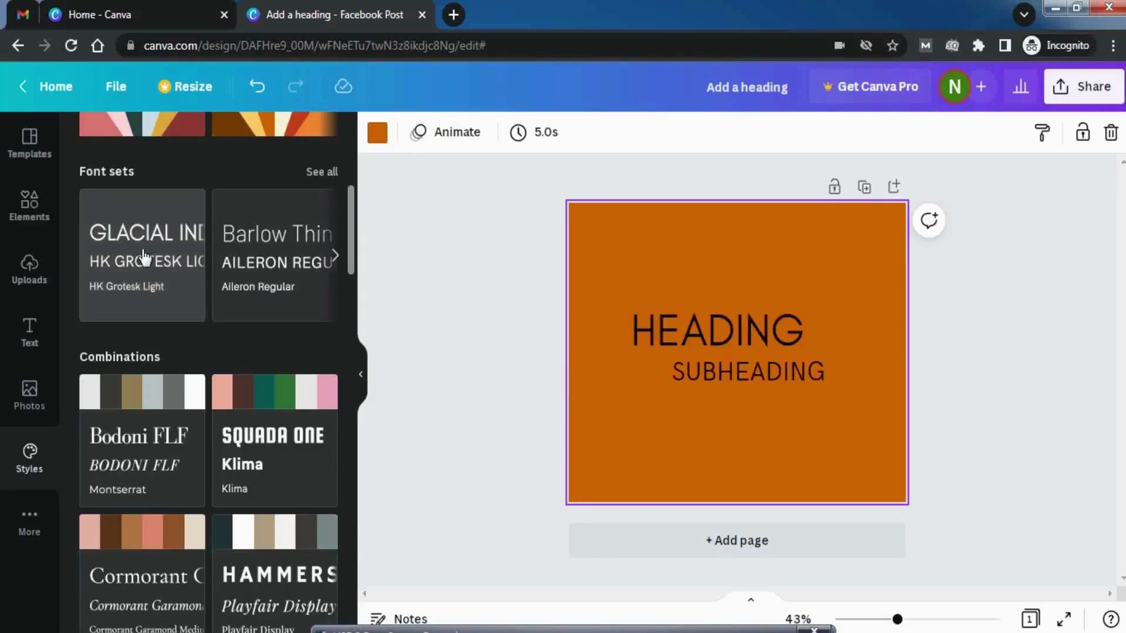
Apply the Barlow Thin and Aileron Regular font set to the heading and subheading and shuffle their alignment
click(255, 263)
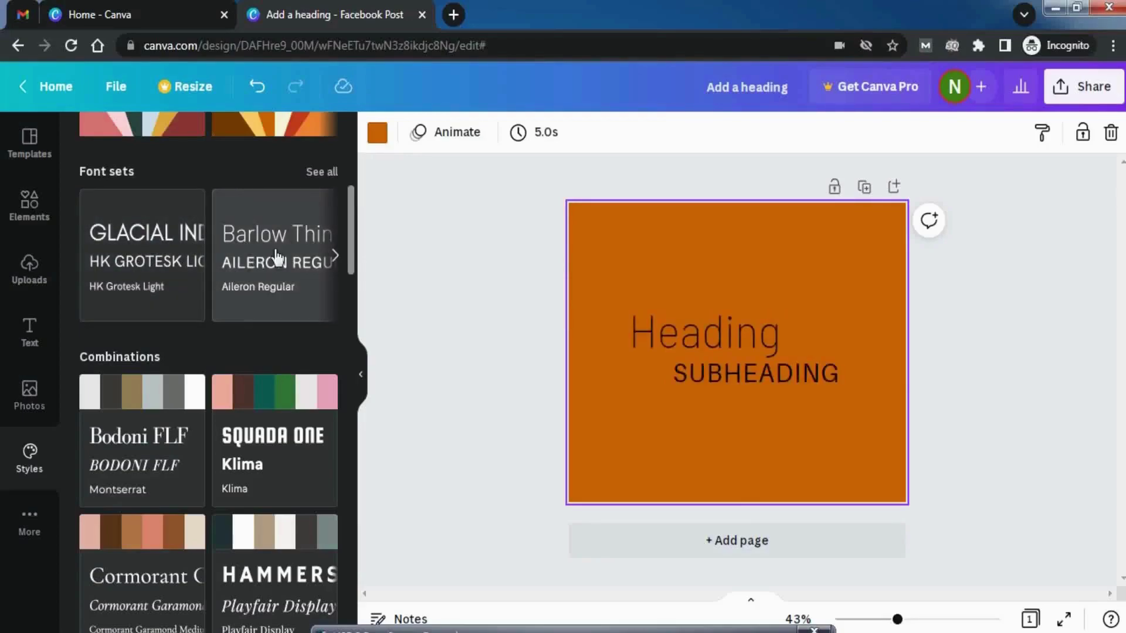
click(271, 250)
click(271, 251)
click(272, 251)
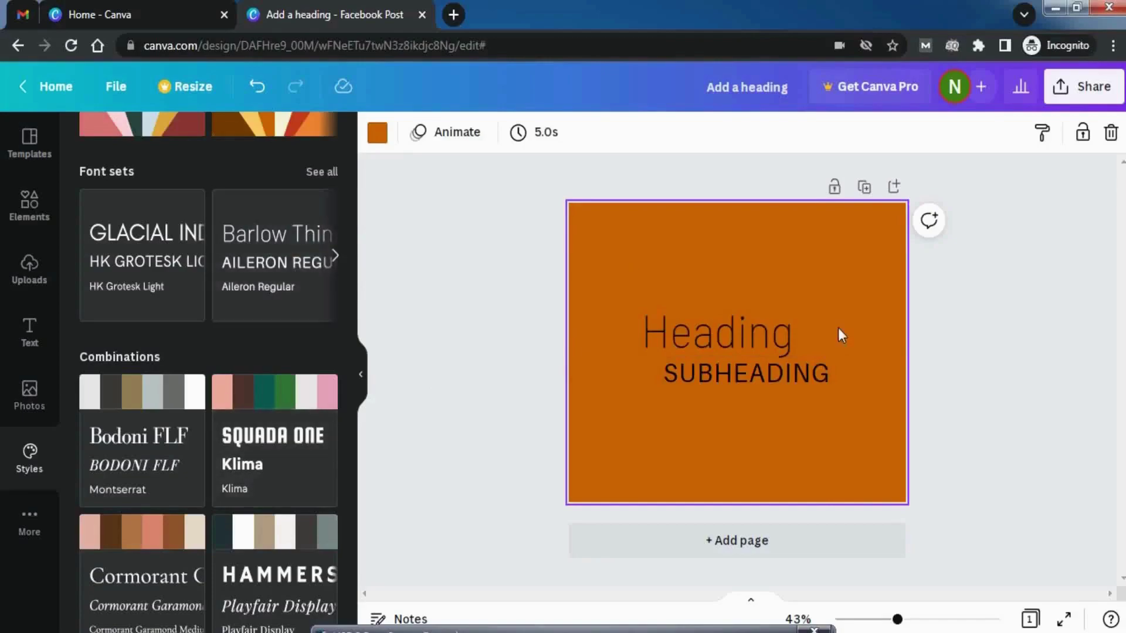
Delete the orange page background and the heading and subheading text to leave the page blank
click(1110, 132)
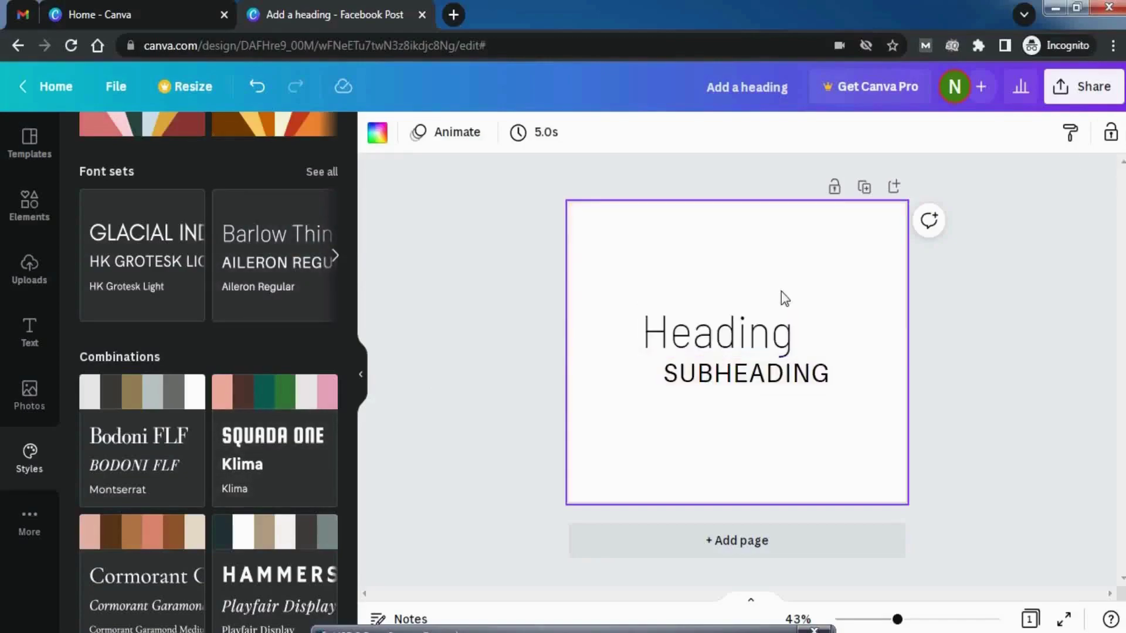
click(746, 352)
shift+click(777, 375)
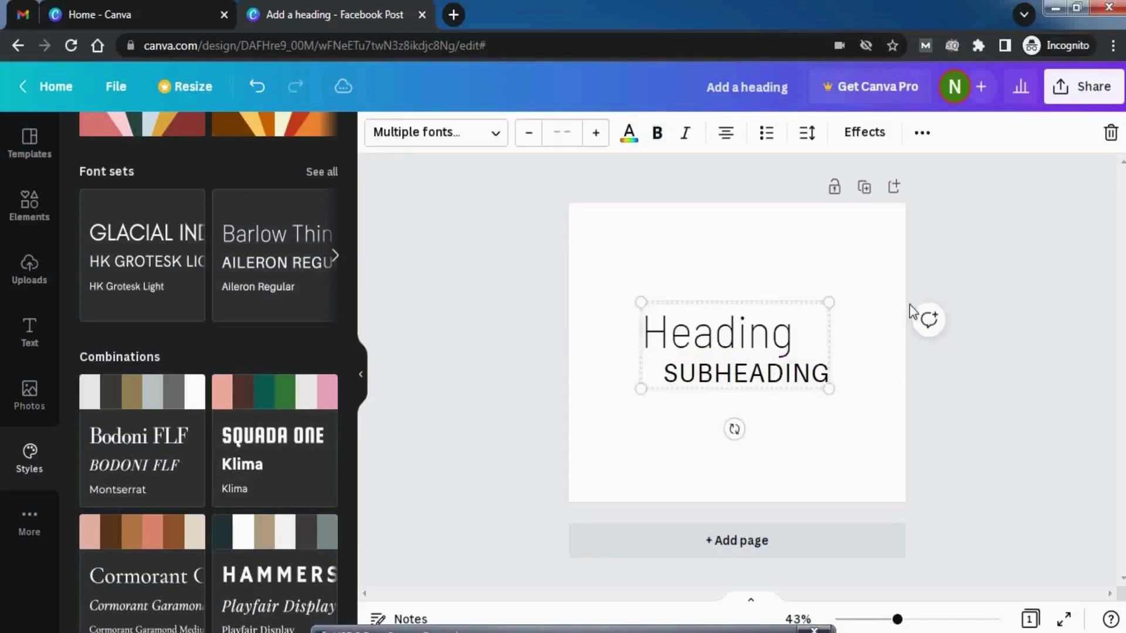
click(1119, 134)
Apply the Bodoni FLF and Montserrat combination to the blank page and shuffle its colors to a light gray-green background
scroll(233, 367, down, 2)
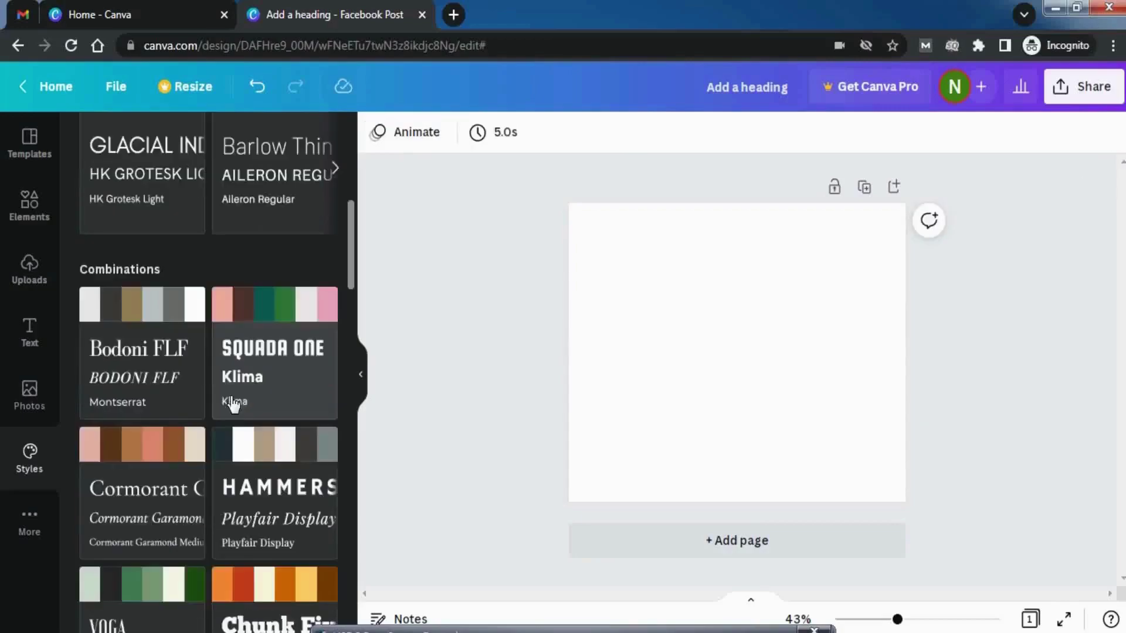
scroll(183, 330, down, 2)
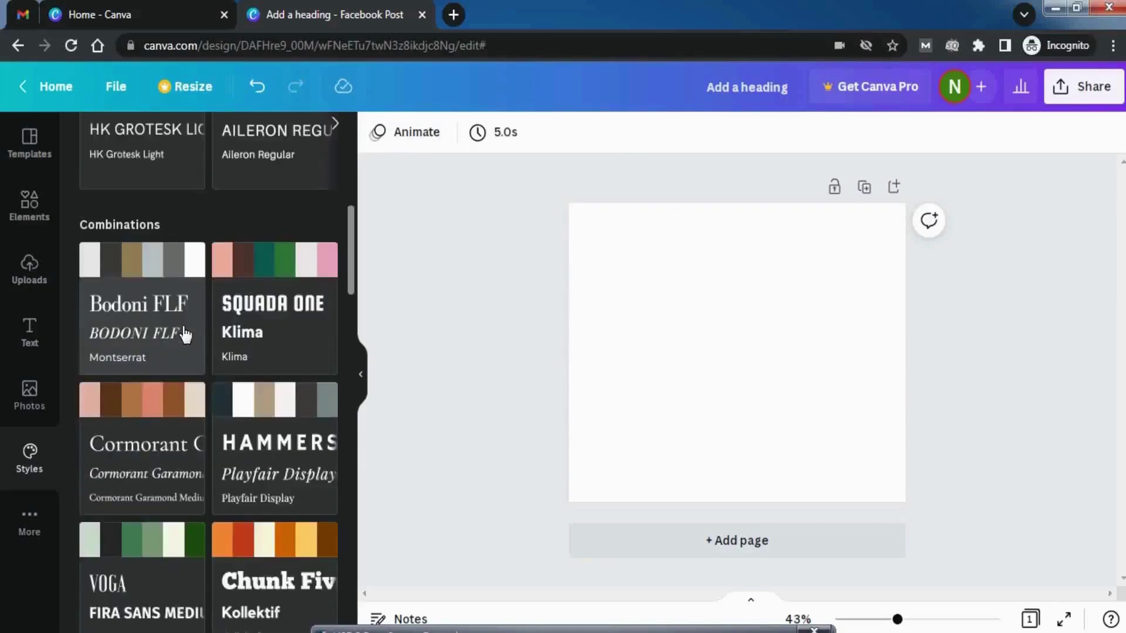
scroll(183, 329, up, 2)
click(164, 349)
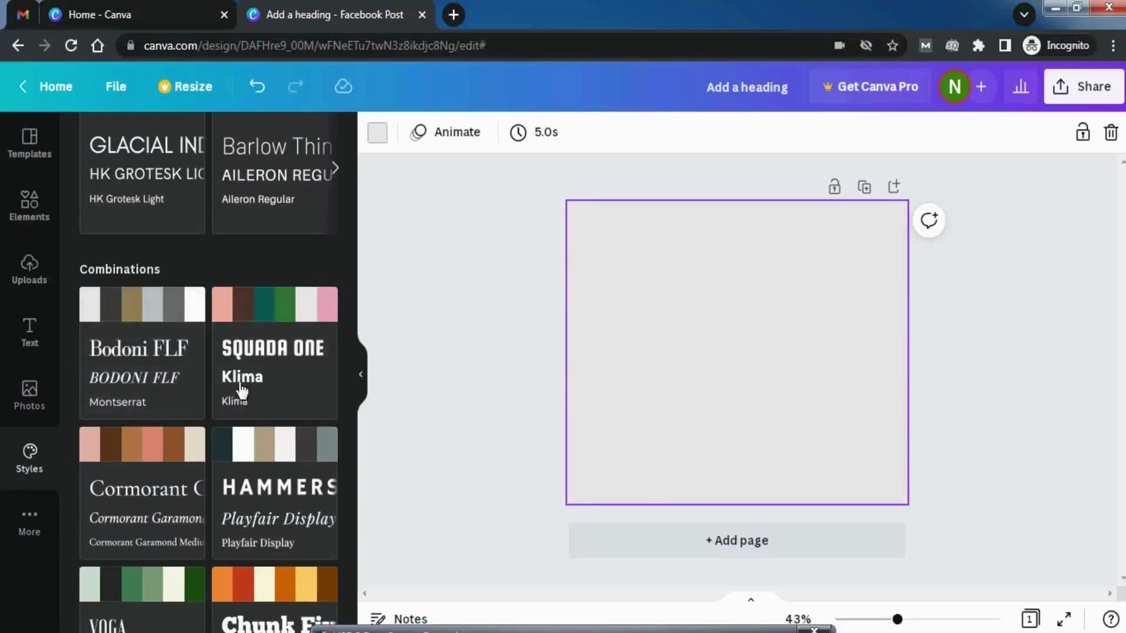
mouse_move(142, 323)
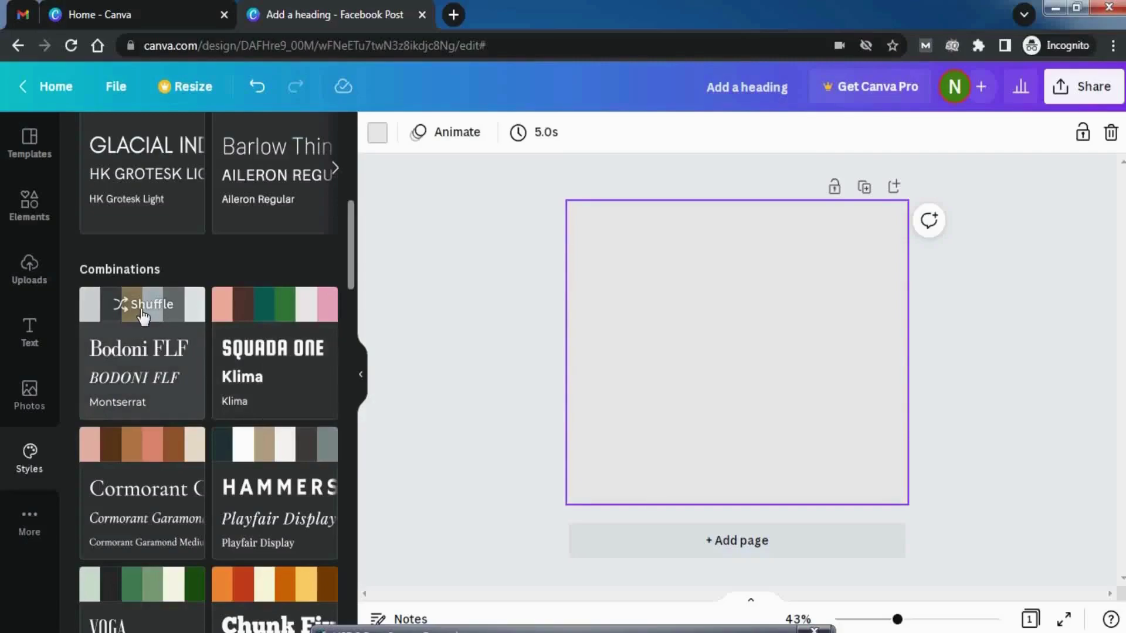
click(147, 366)
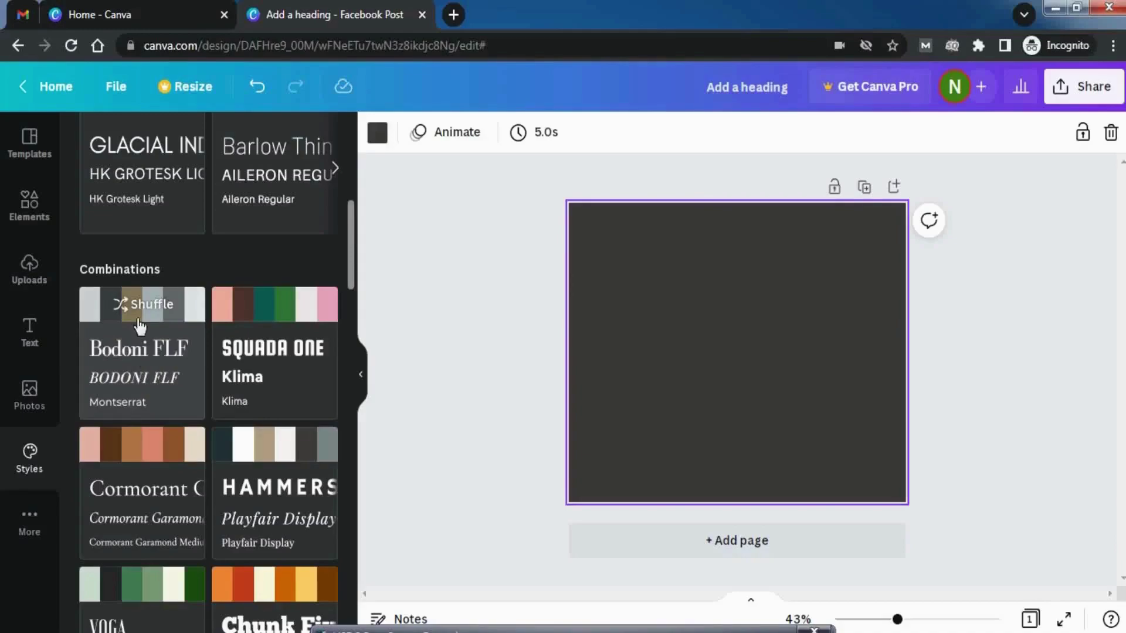
click(147, 306)
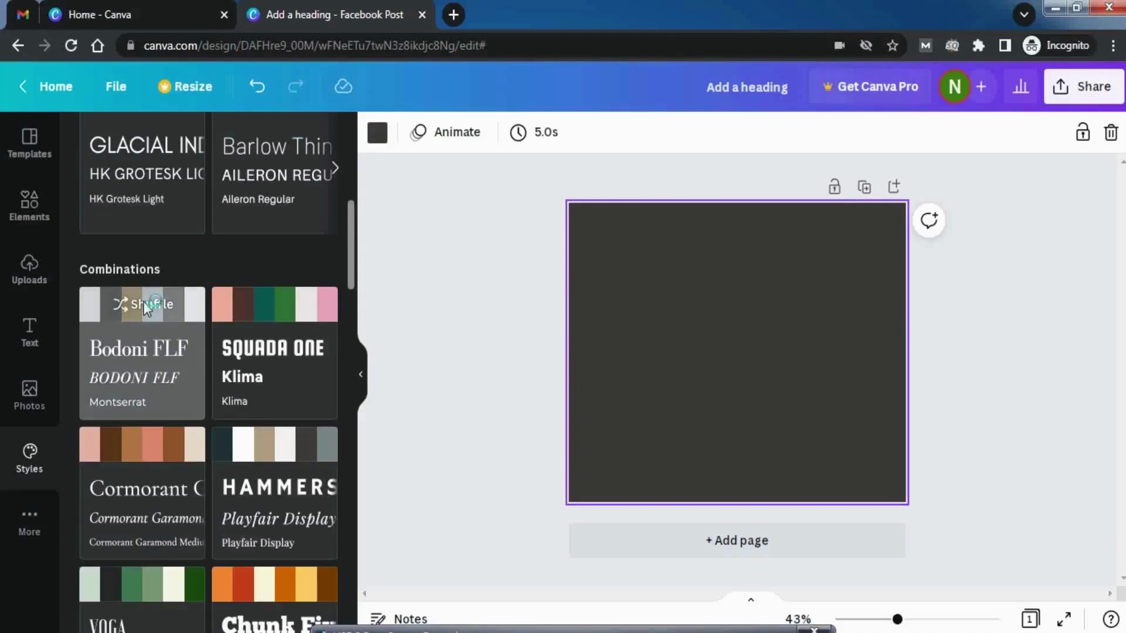
click(146, 306)
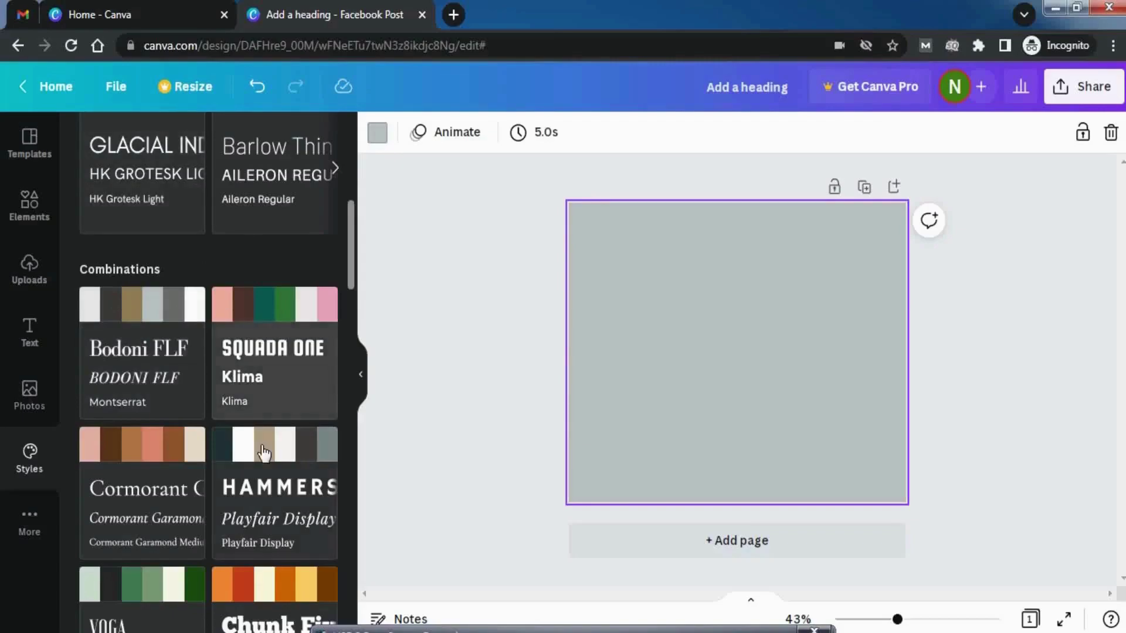
Browse the style combinations and shuffle the Bodoni FLF combination to a dark gray page background
scroll(175, 293, down, 7)
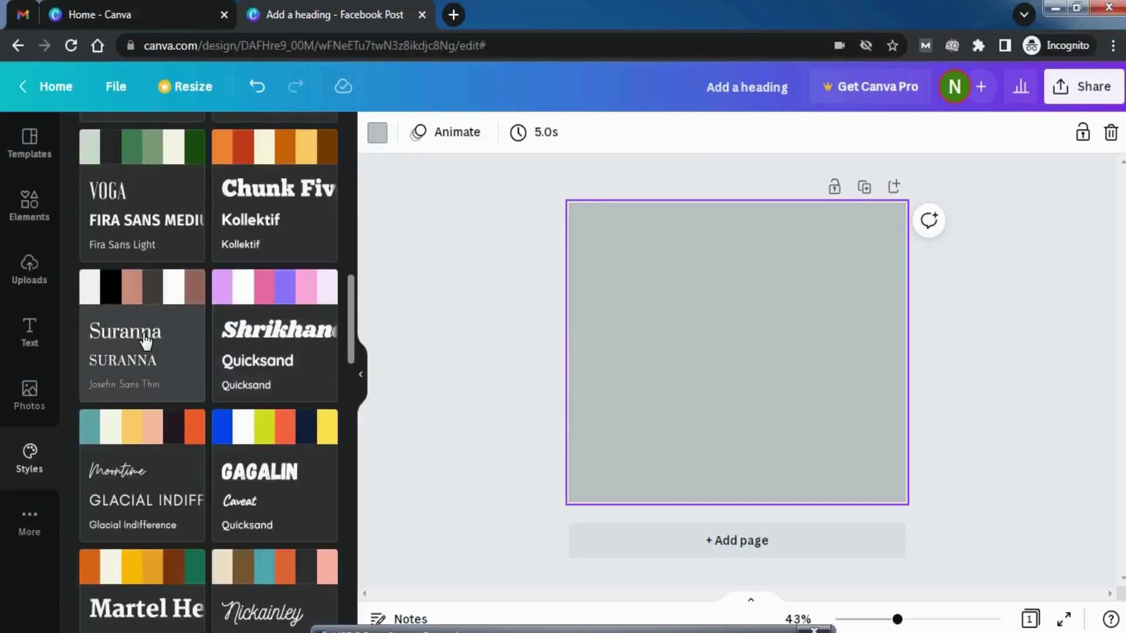
scroll(173, 408, down, 14)
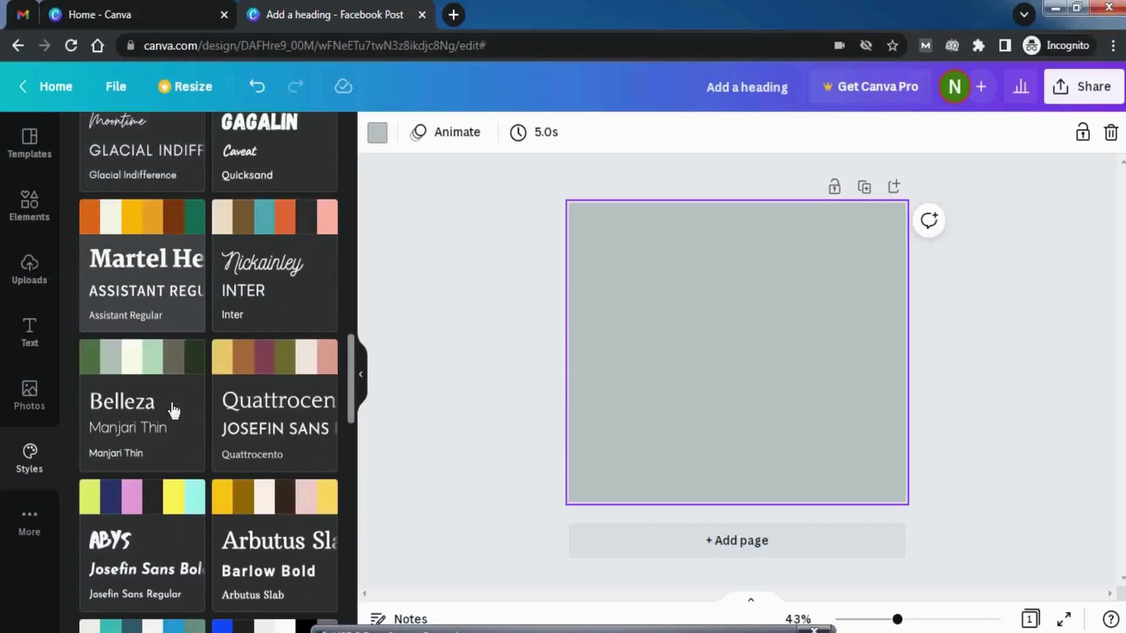
scroll(164, 387, up, 12)
scroll(157, 376, up, 10)
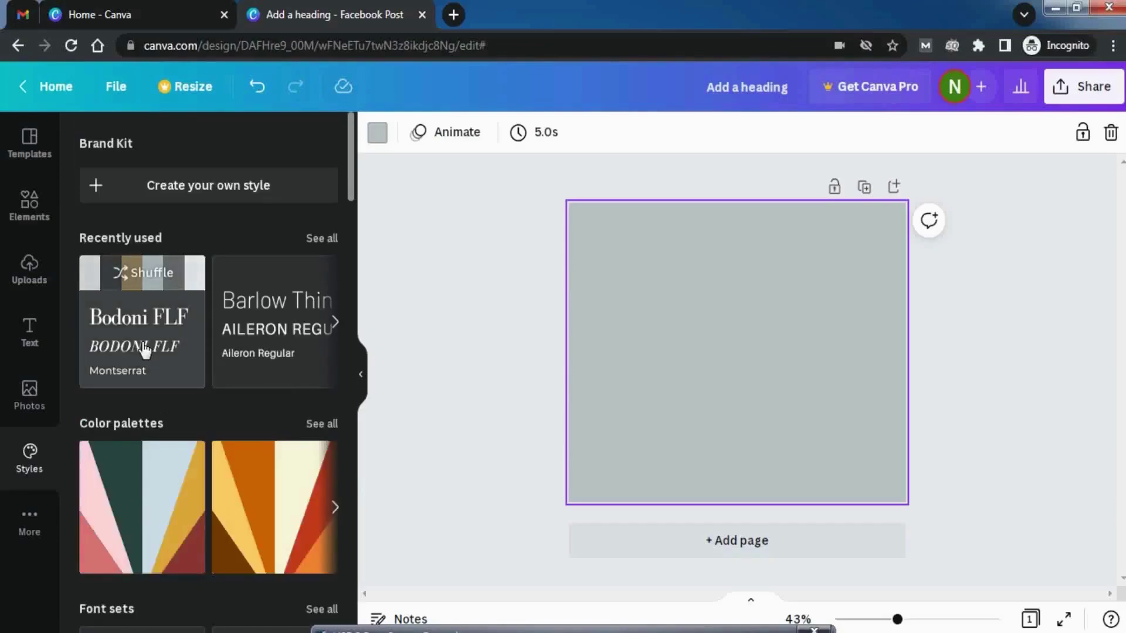
scroll(160, 407, down, 7)
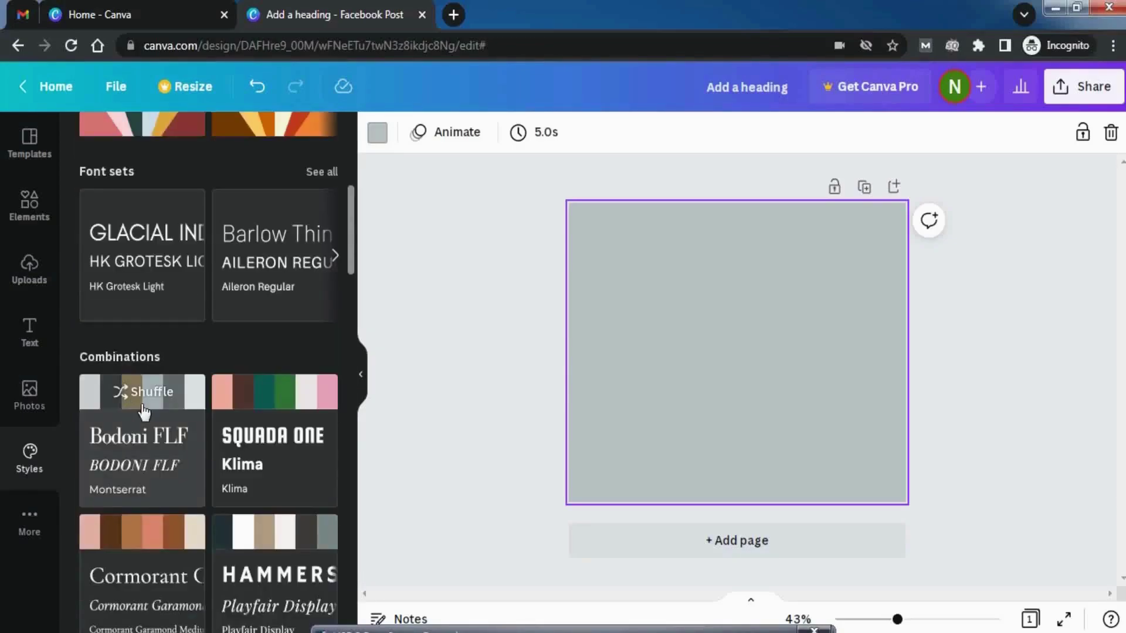
click(136, 466)
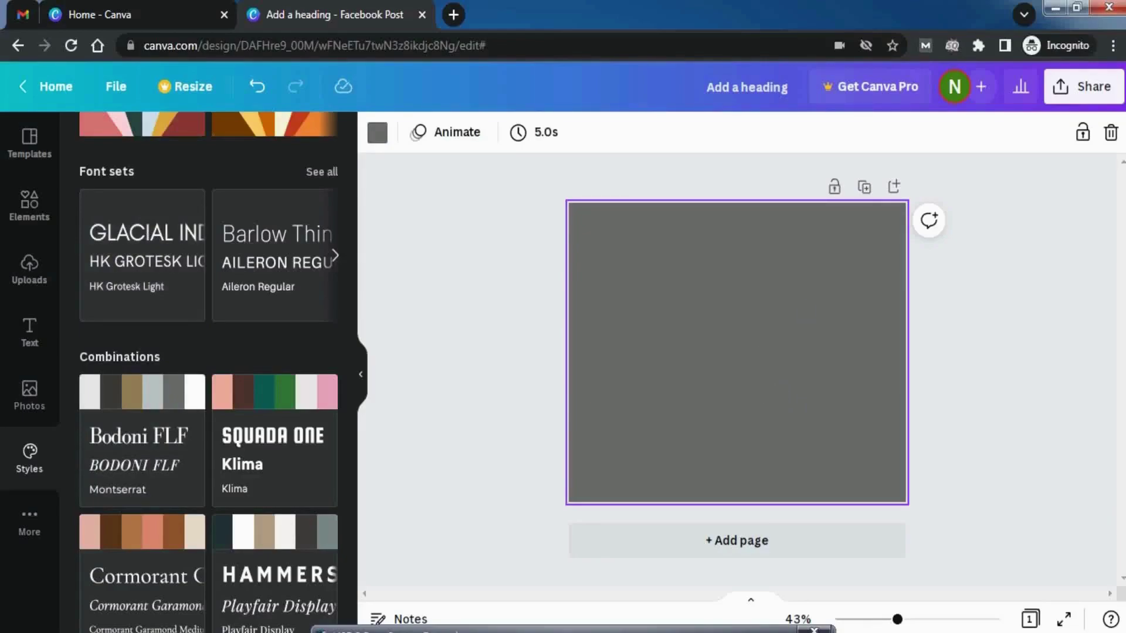
Delete the dark gray page background and open the audio library from Canva's additional content
click(1106, 141)
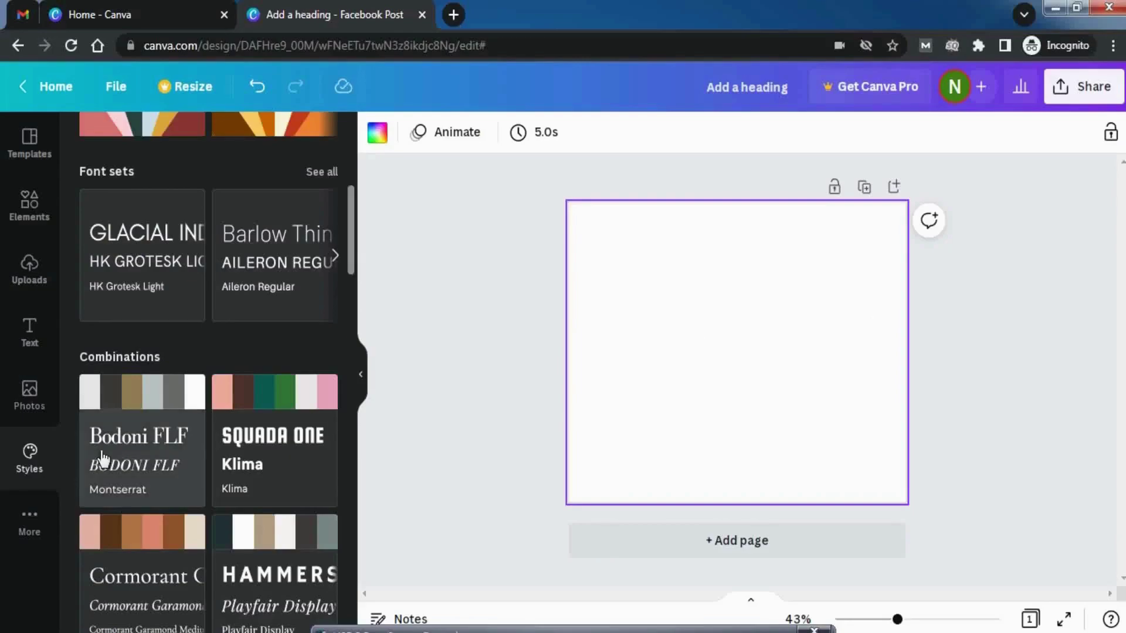
click(36, 523)
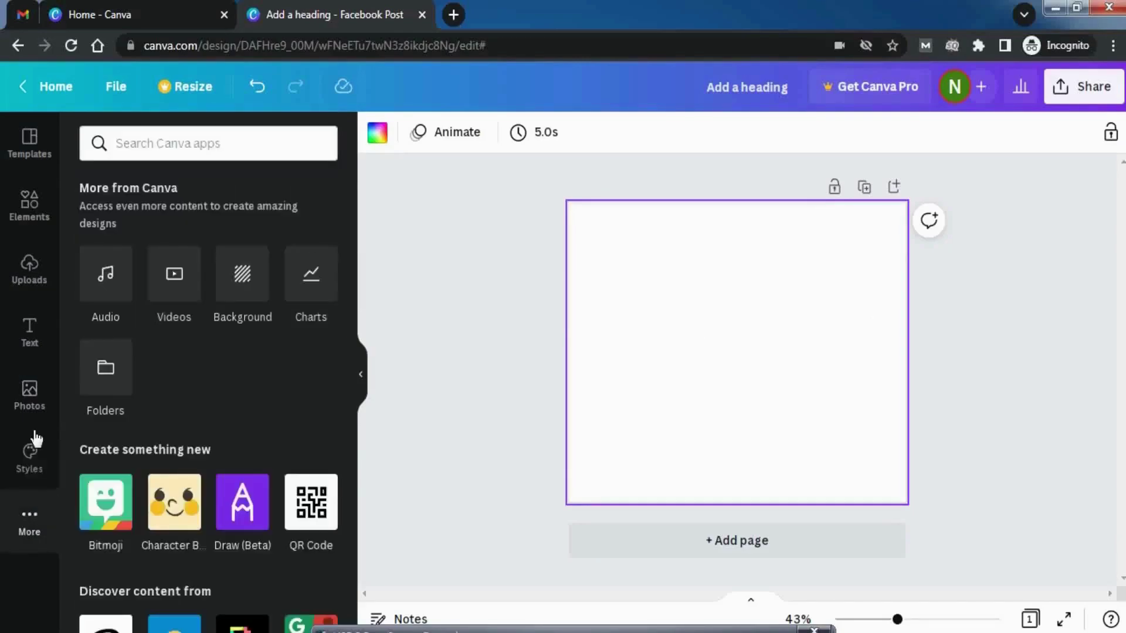
click(100, 284)
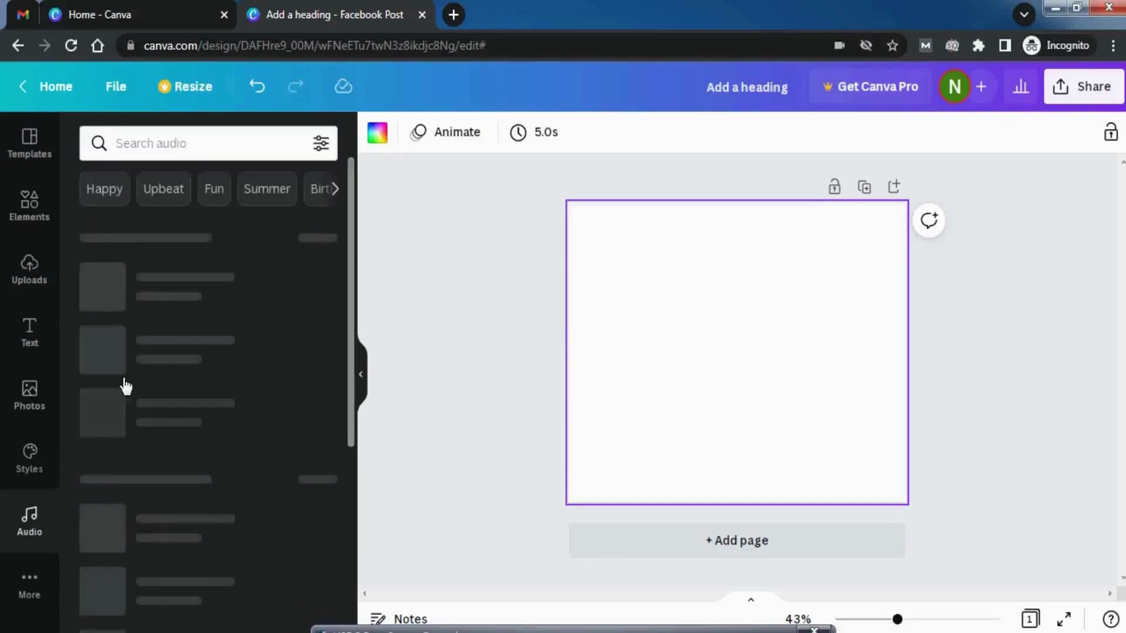
Look through the Happy, Pop and Epic tracks in the audio library to distinguish free tracks from Pro ones
scroll(137, 352, down, 5)
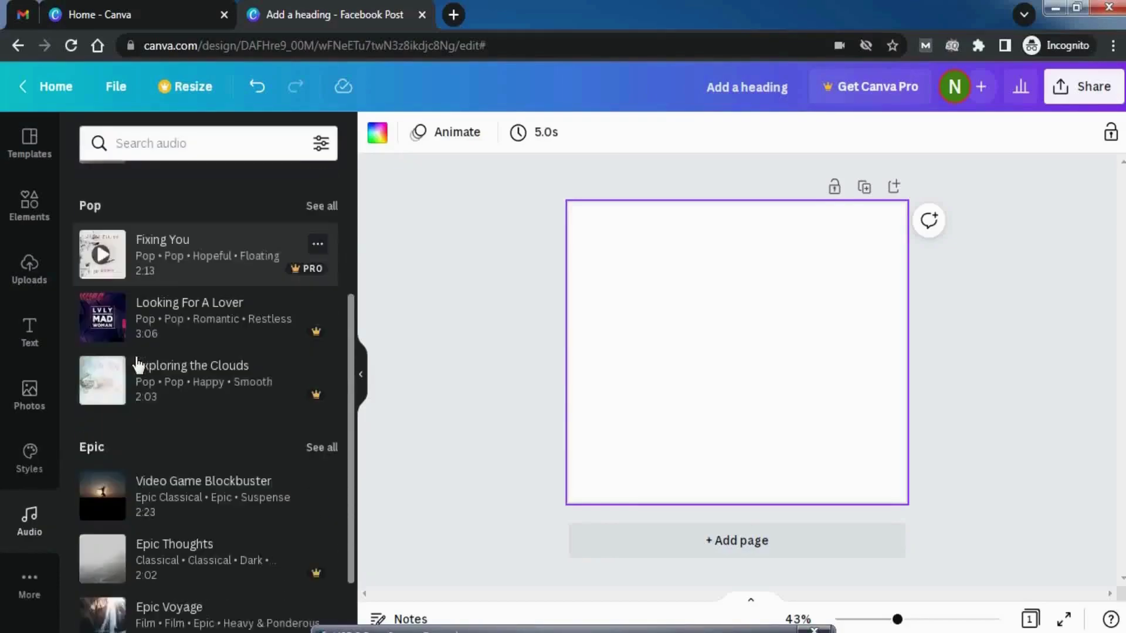
scroll(138, 365, down, 2)
scroll(138, 370, up, 7)
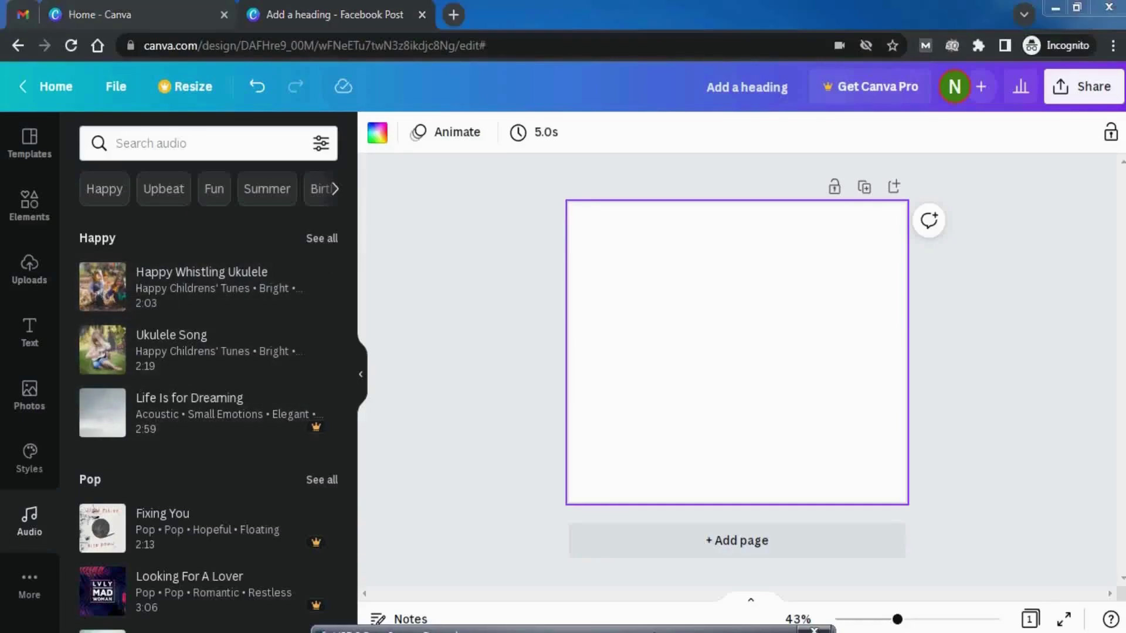
mouse_move(263, 247)
mouse_down()
mouse_move(204, 242)
mouse_move(121, 277)
mouse_up()
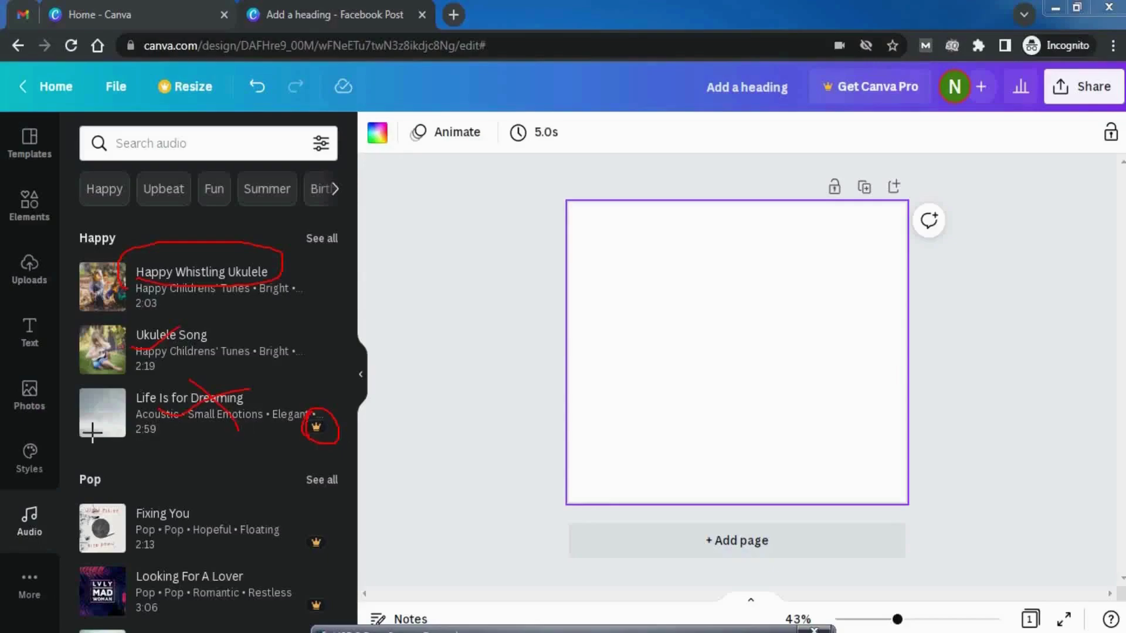
drag(79, 441, 186, 442)
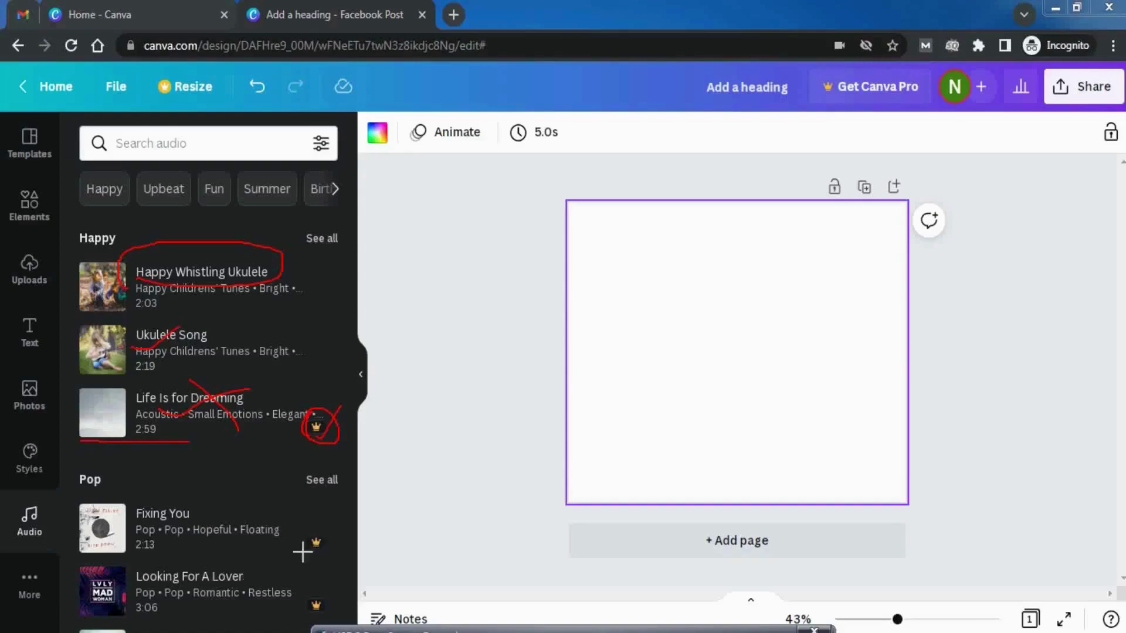
drag(331, 537, 286, 528)
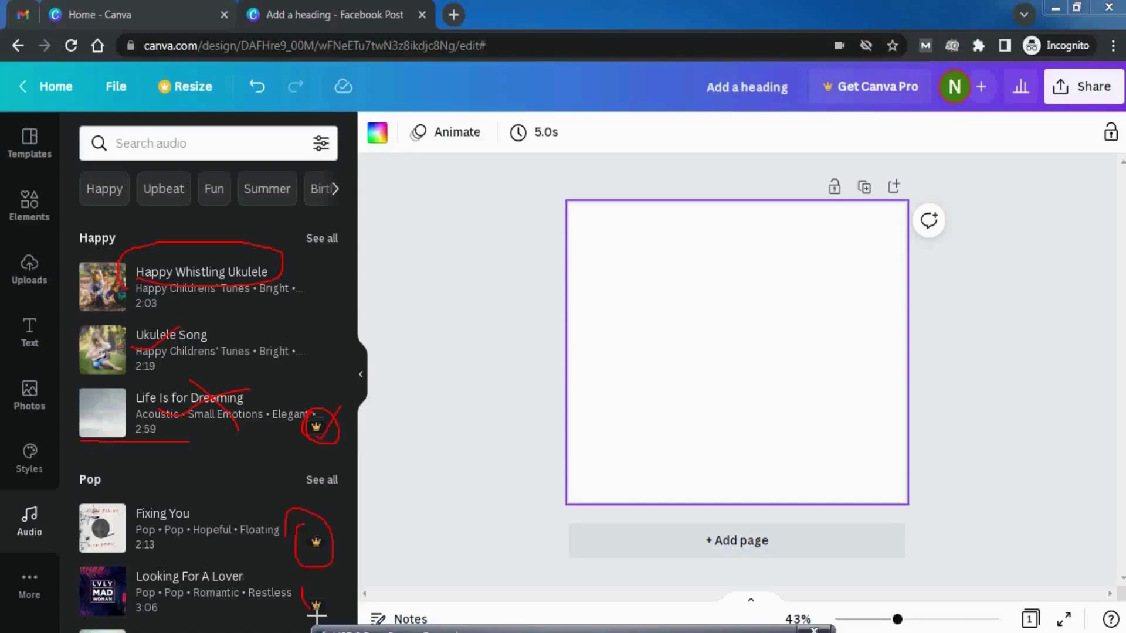
key(Escape)
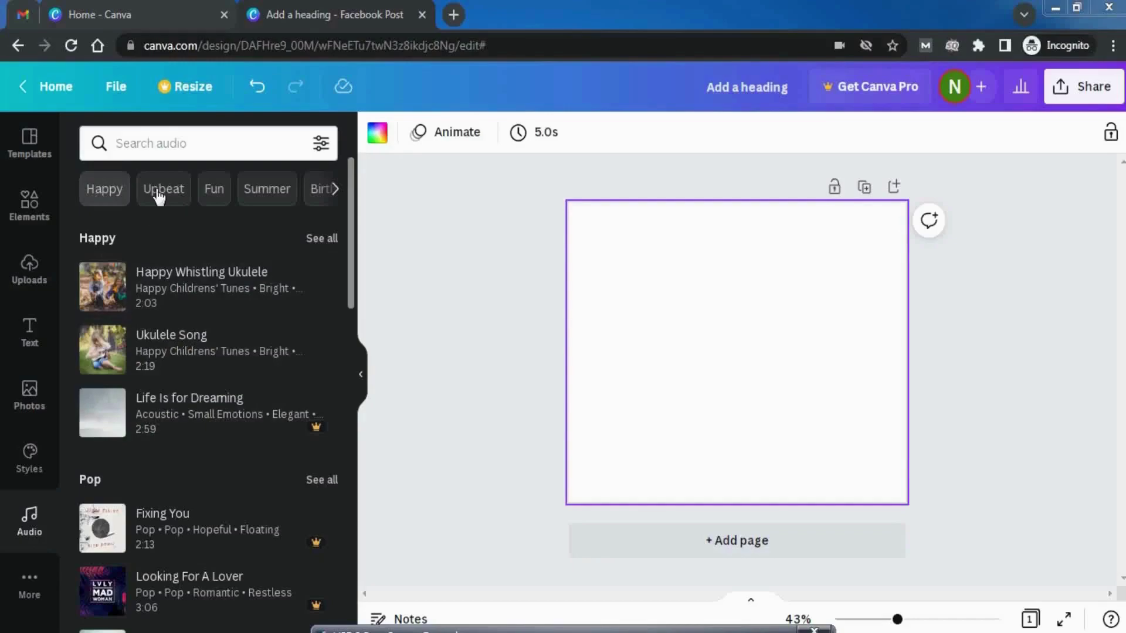
Browse the audio category filters from Happy through Relaxing and examine the track lists, including Vocal
click(336, 191)
click(335, 191)
click(335, 190)
click(335, 191)
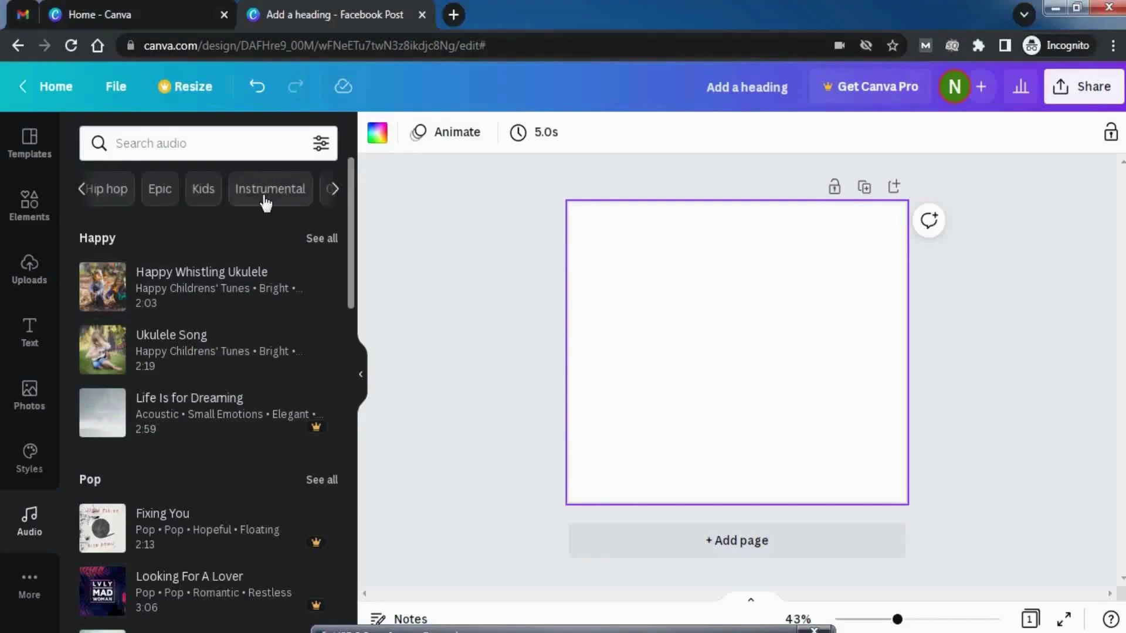
click(336, 191)
click(336, 190)
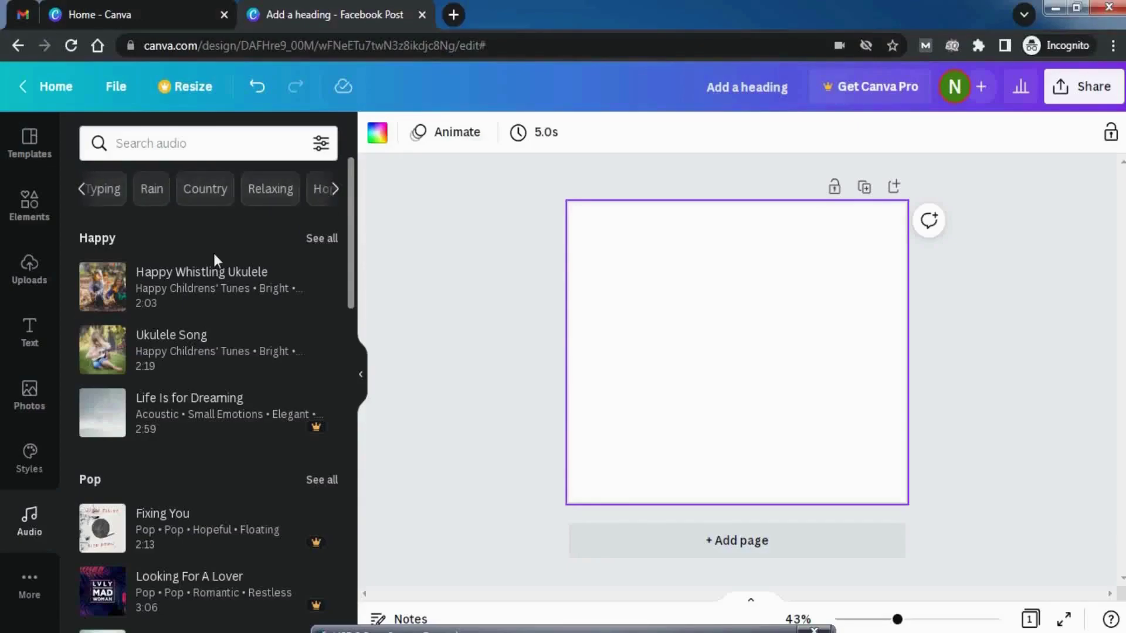
scroll(168, 369, down, 10)
scroll(165, 367, down, 10)
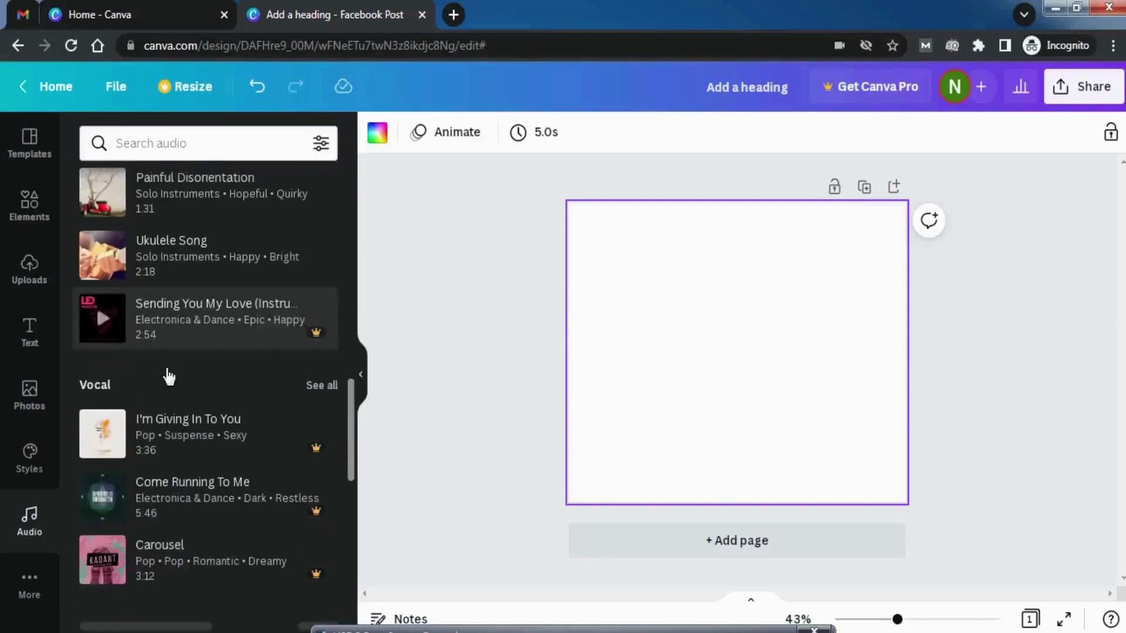
scroll(167, 351, up, 12)
scroll(167, 331, up, 10)
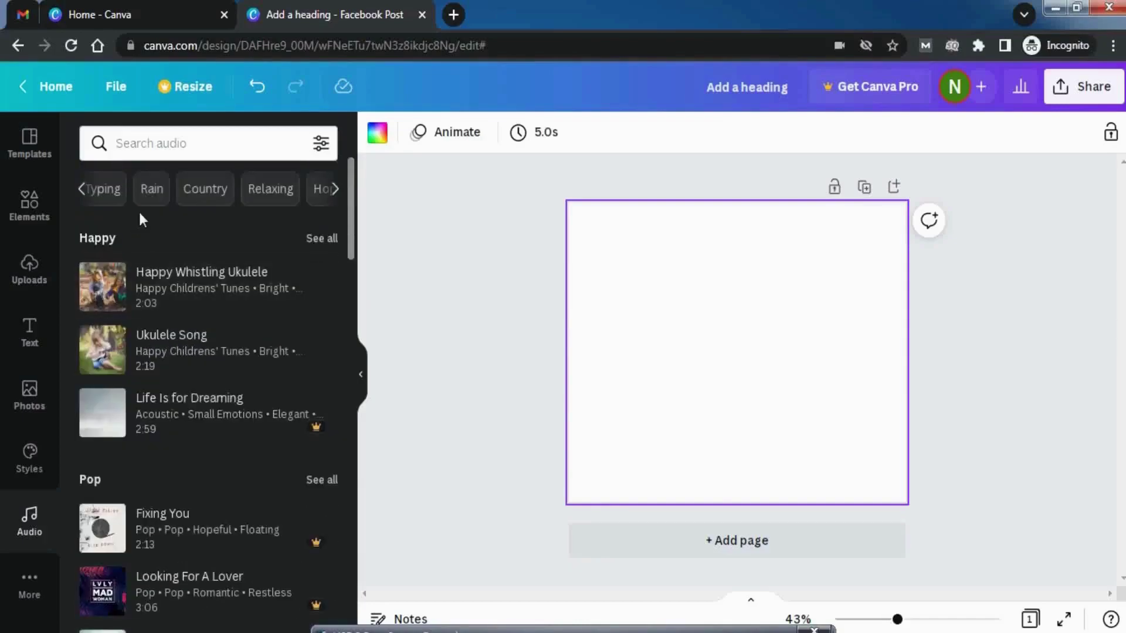
Open the video library from Canva's additional content and look through categories such as Nature, Beach, Sky and Sea
click(33, 589)
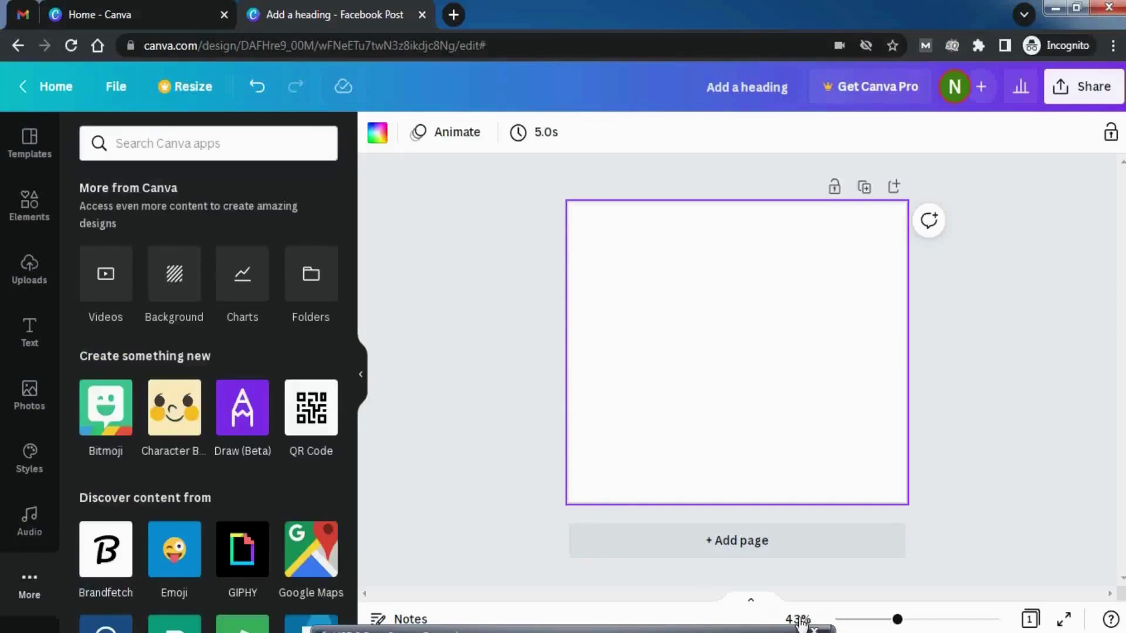
mouse_move(132, 328)
mouse_down()
mouse_move(97, 244)
mouse_move(109, 342)
mouse_up()
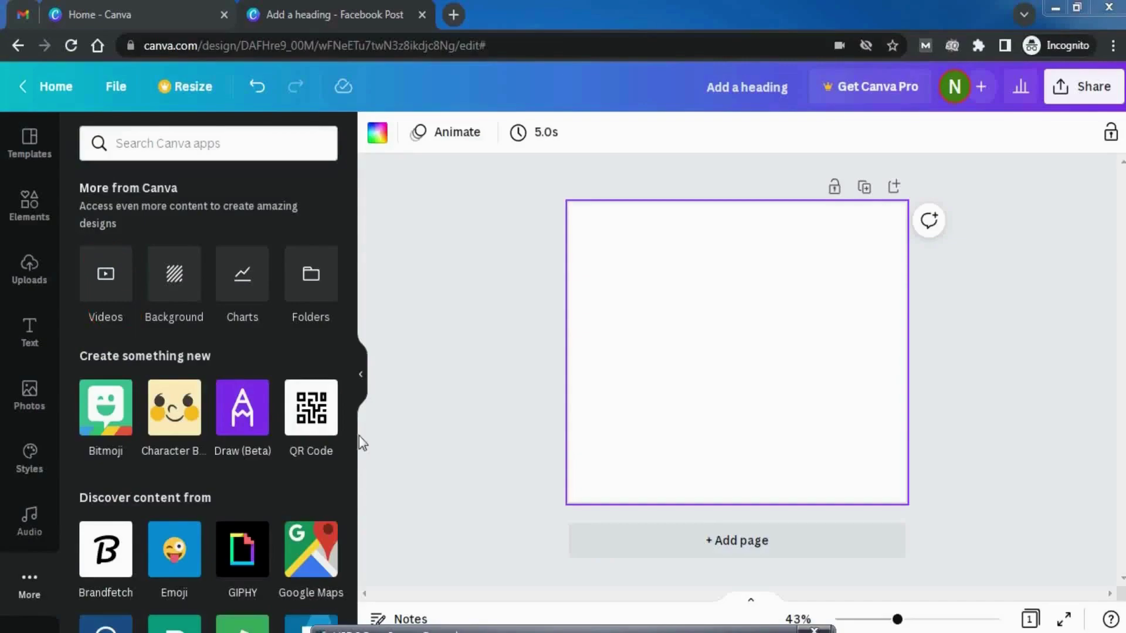
click(108, 287)
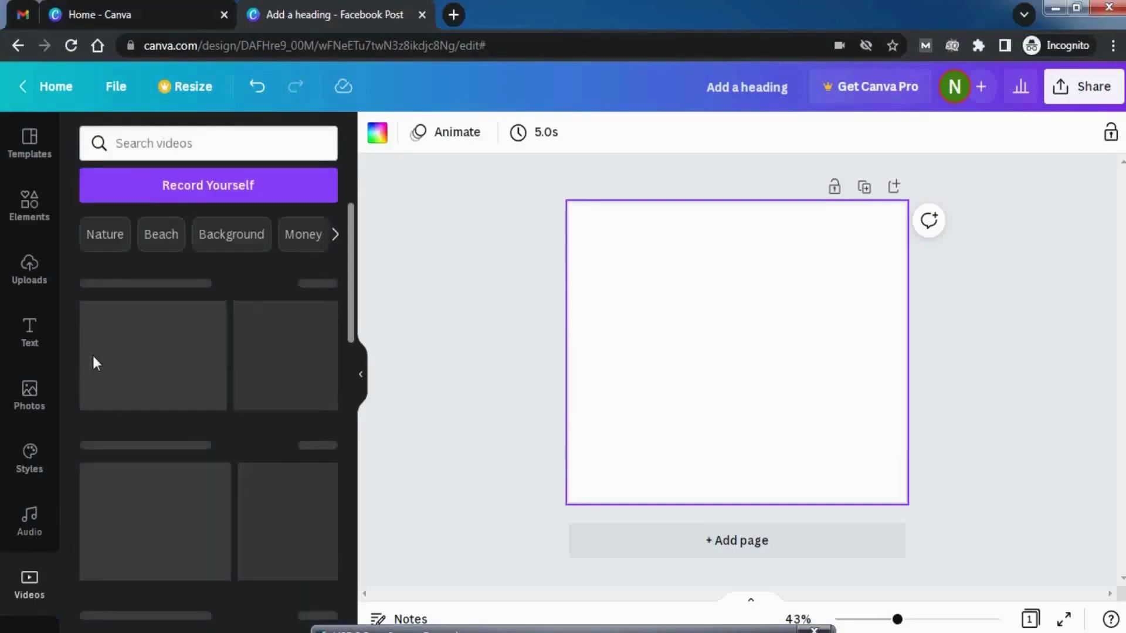
scroll(174, 394, down, 6)
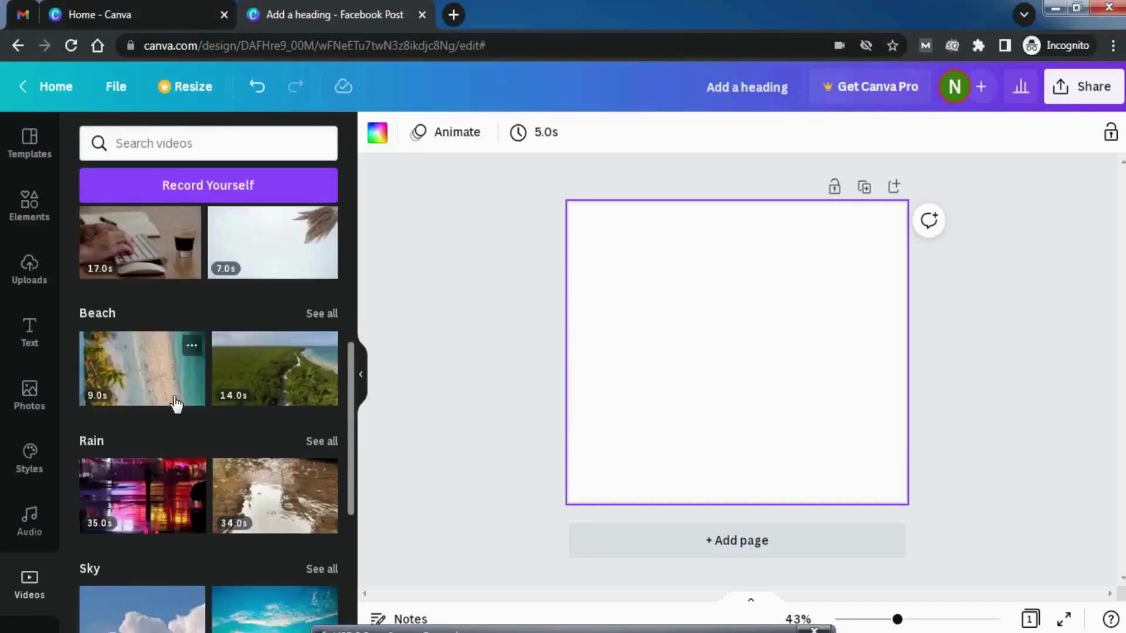
scroll(176, 404, down, 3)
scroll(174, 402, down, 3)
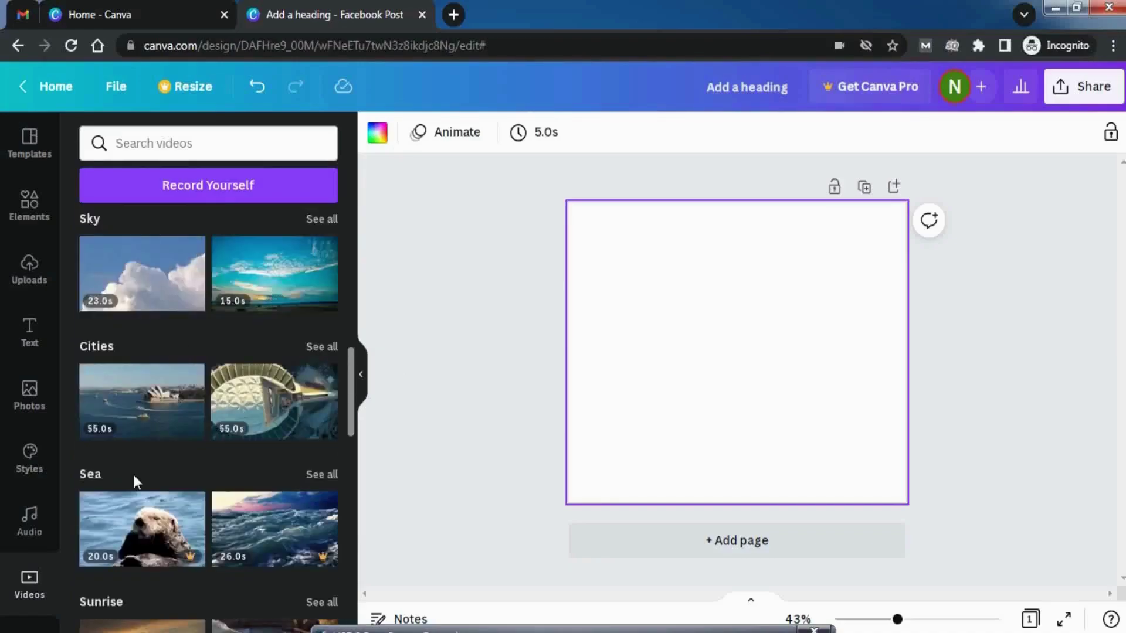
scroll(133, 476, up, 12)
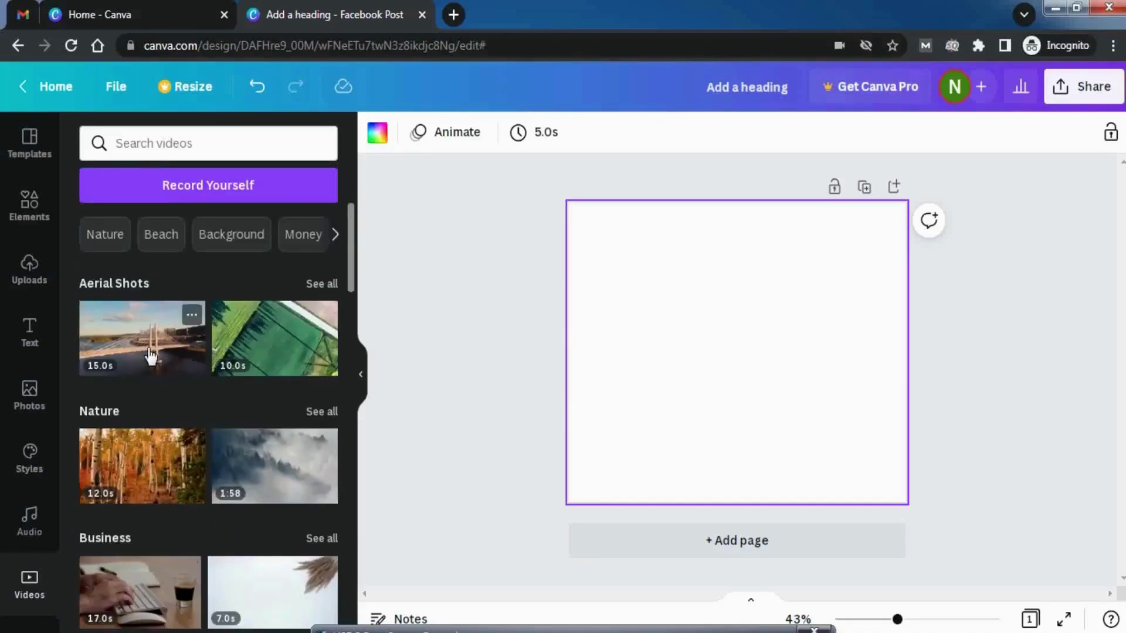
Try out the 15-second bridge video from Aerial Shots on the page and remove it after previewing
click(149, 354)
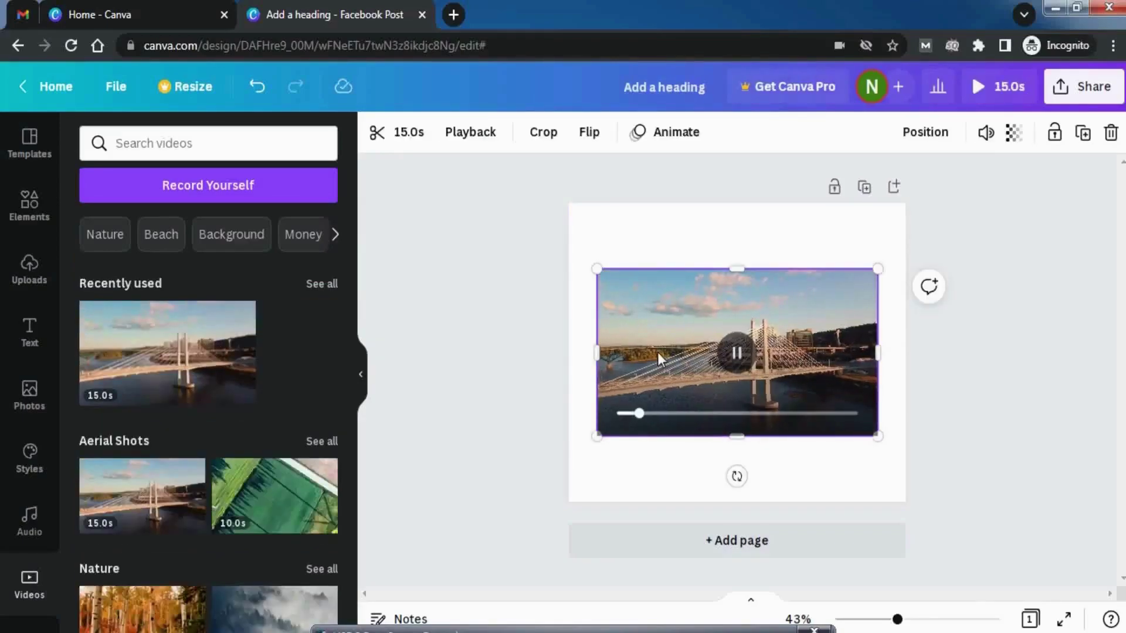
mouse_move(752, 376)
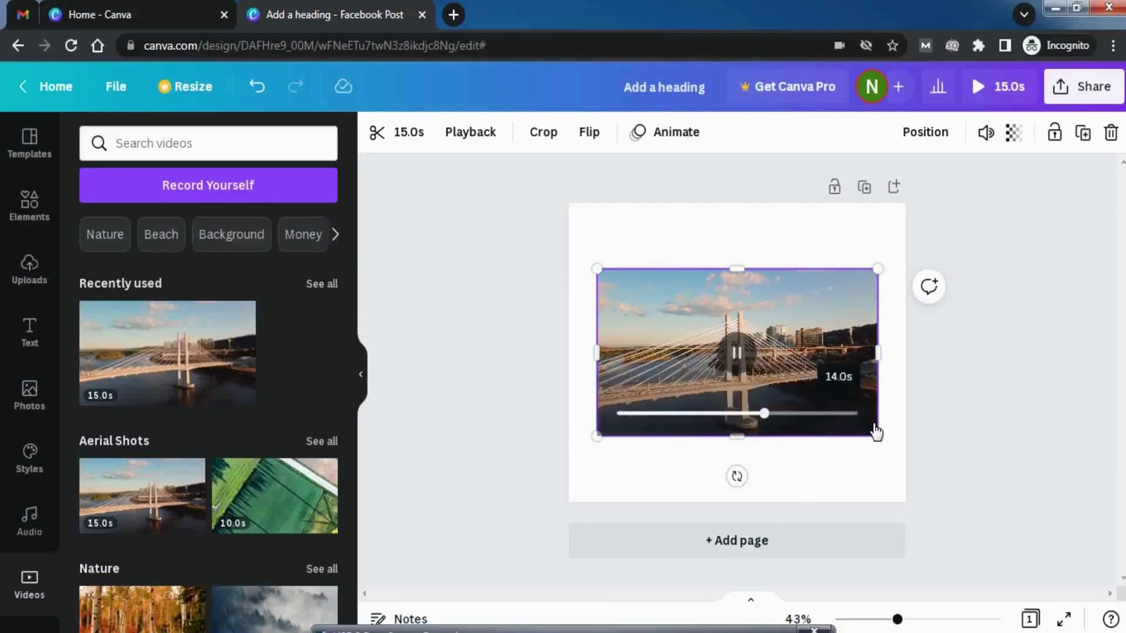
mouse_move(800, 336)
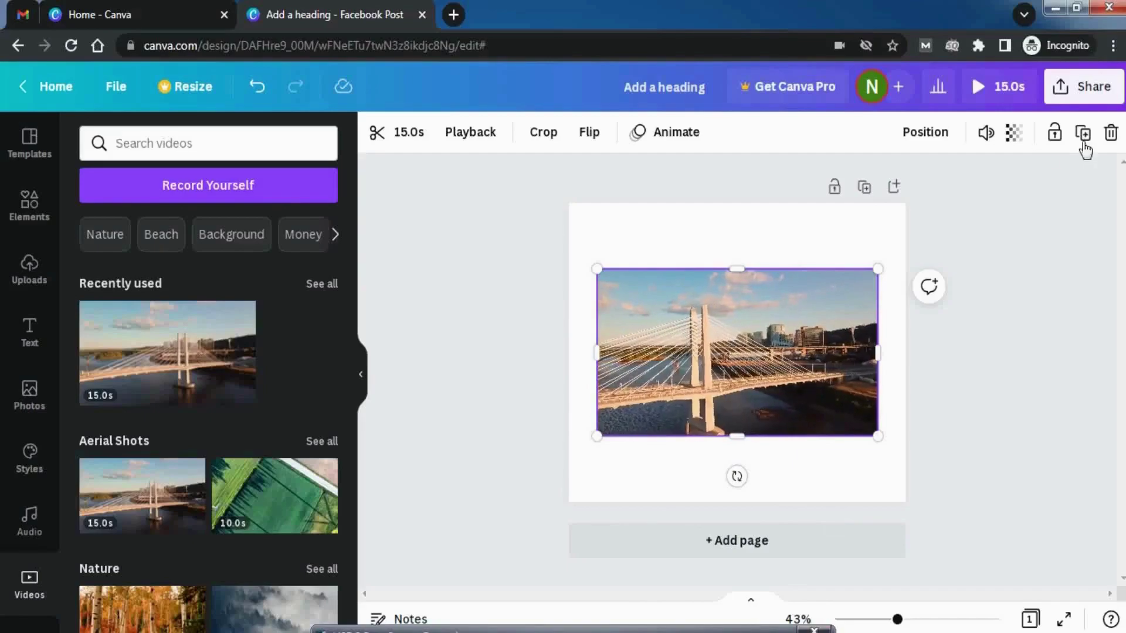
click(1111, 132)
Add the 26-second ocean waves Pro video from the Sea category to the blank page
scroll(194, 477, down, 6)
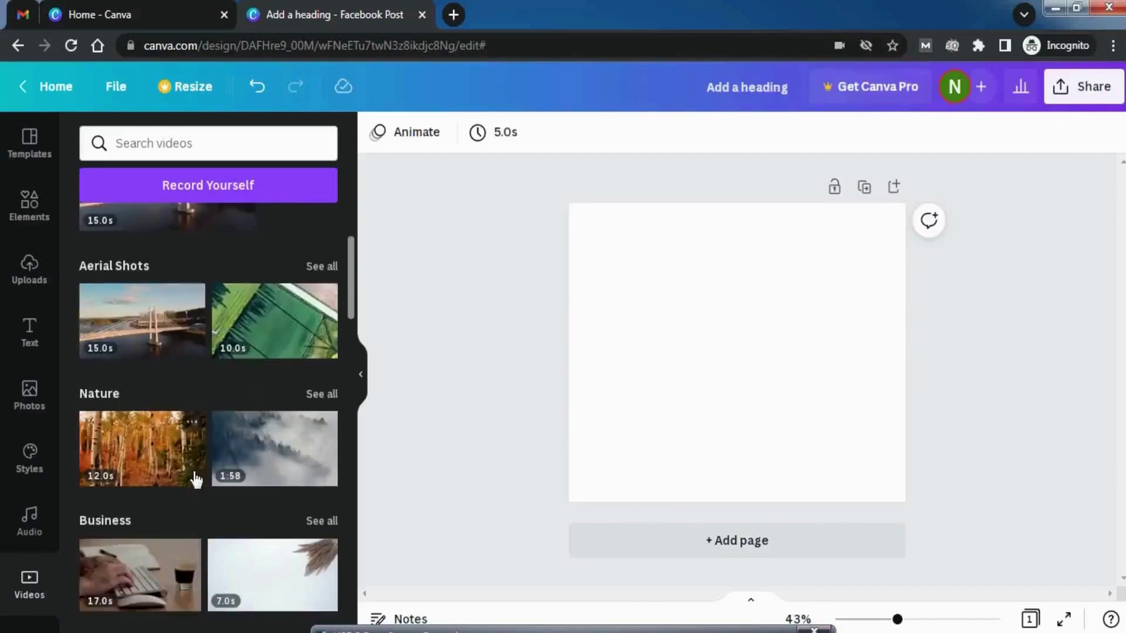
scroll(195, 475, down, 5)
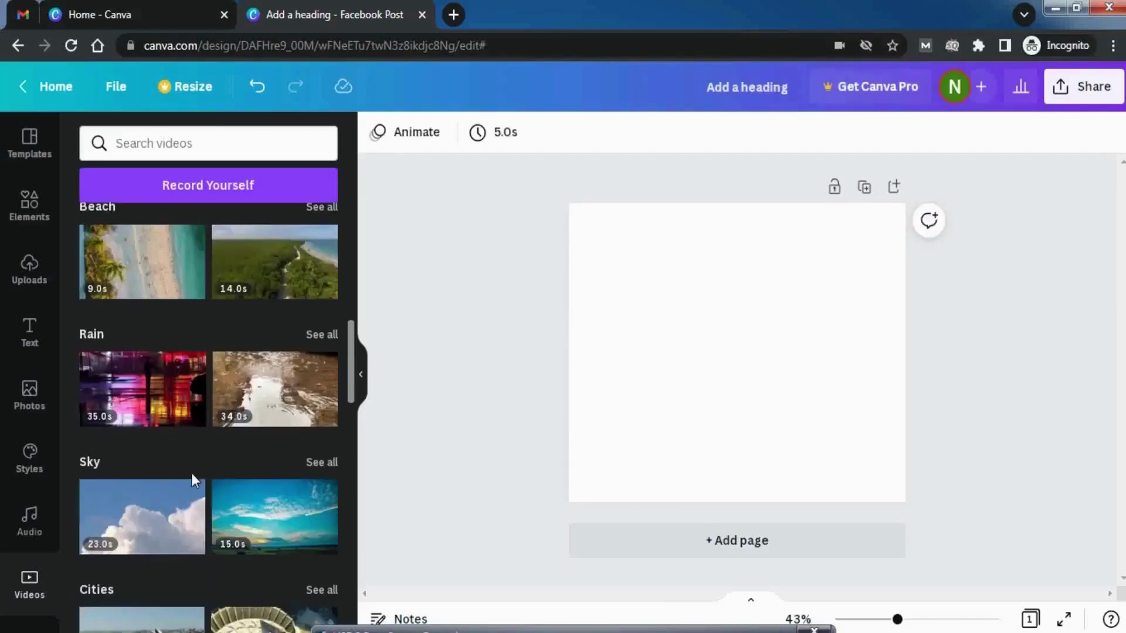
scroll(199, 466, down, 5)
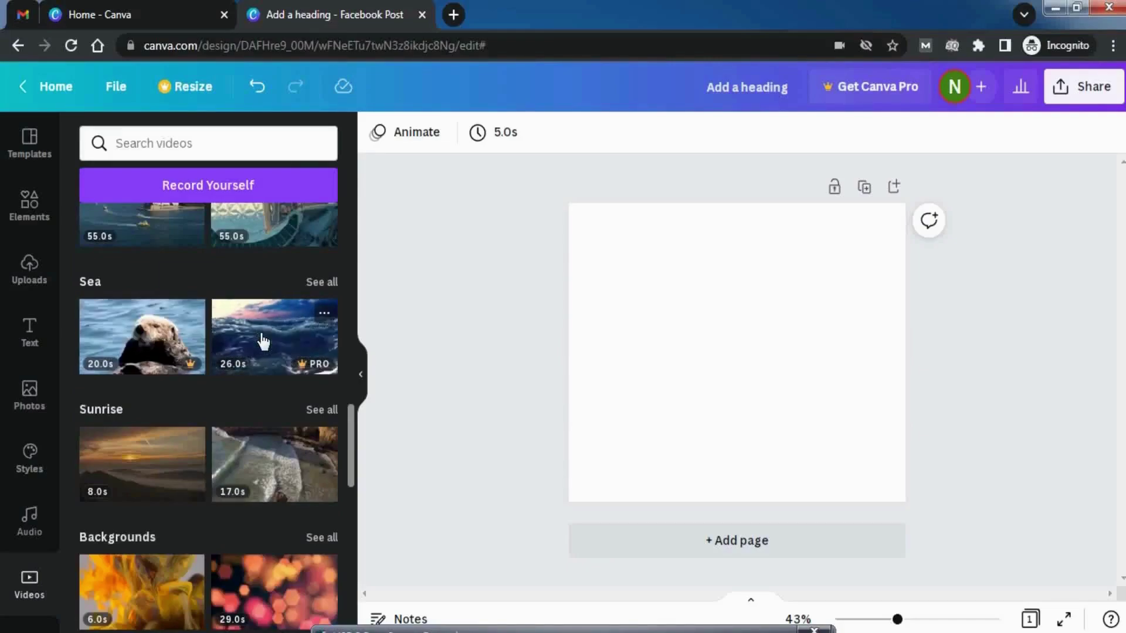
click(270, 352)
click(740, 355)
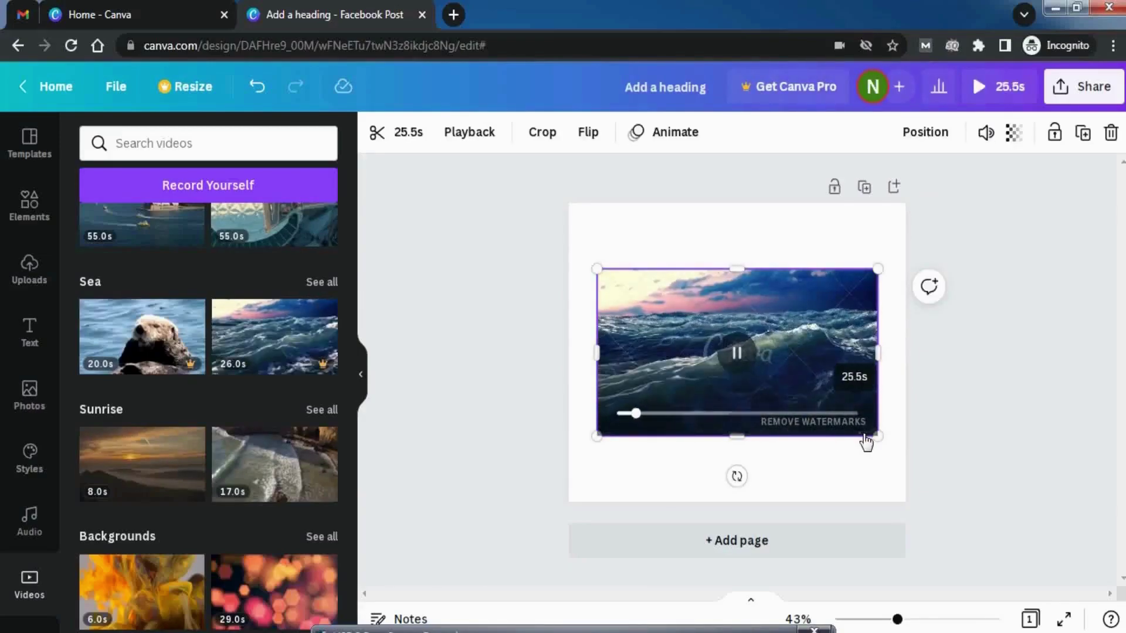
Enlarge the ocean waves video to fill the whole page, preview it and delete it
drag(597, 268, 570, 252)
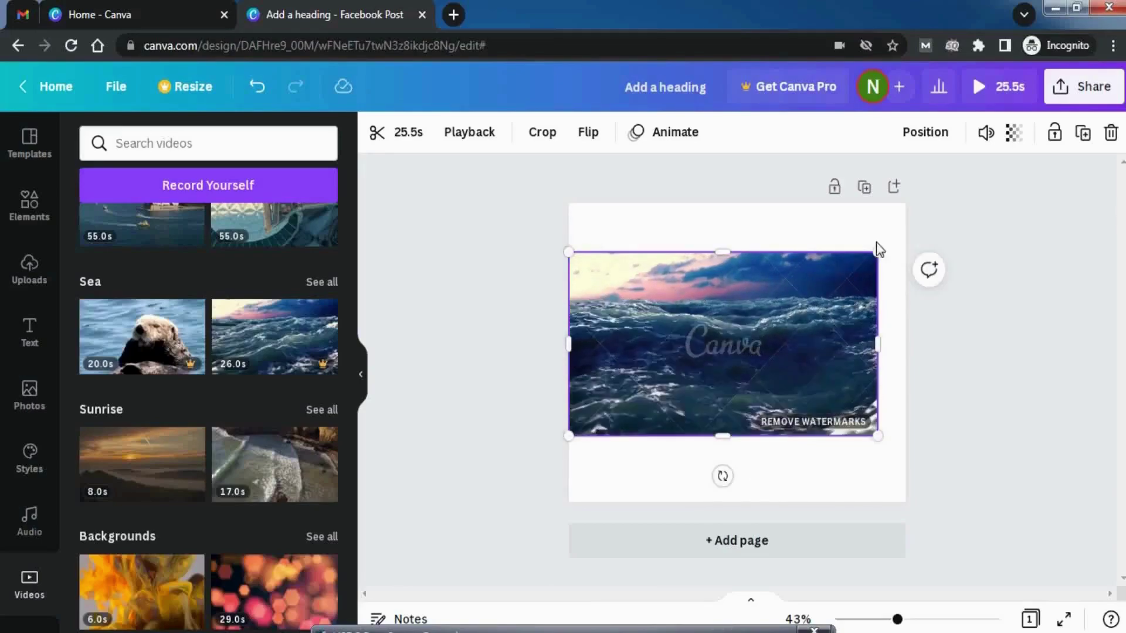
drag(878, 252, 903, 246)
drag(739, 236, 741, 207)
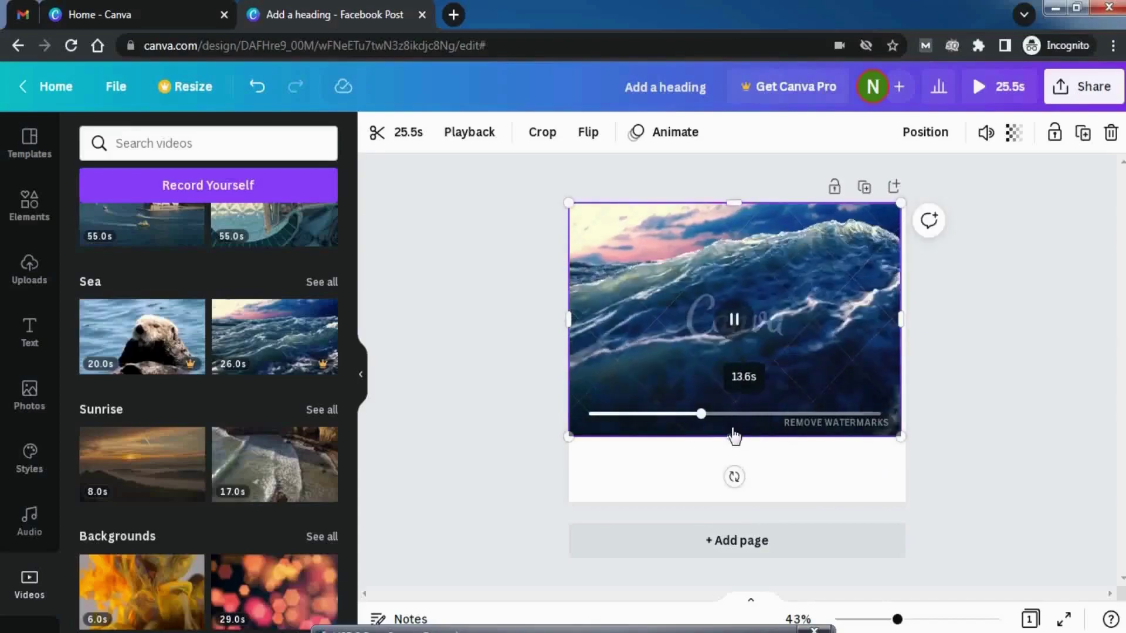
drag(737, 439, 742, 509)
drag(905, 353, 912, 353)
mouse_move(761, 473)
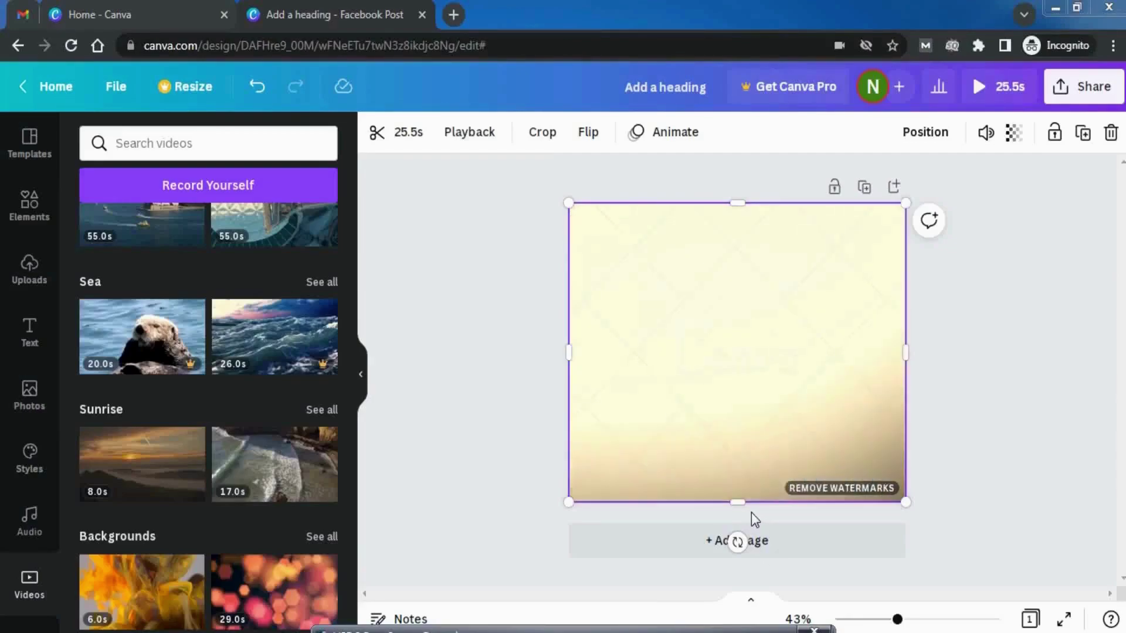
mouse_move(830, 378)
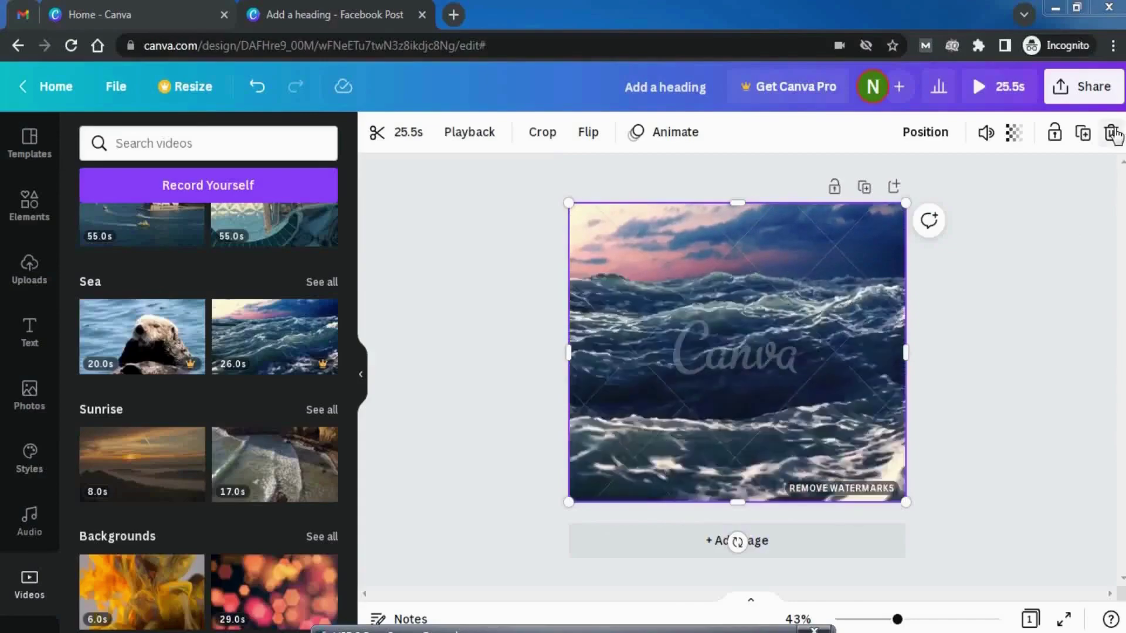
click(1112, 136)
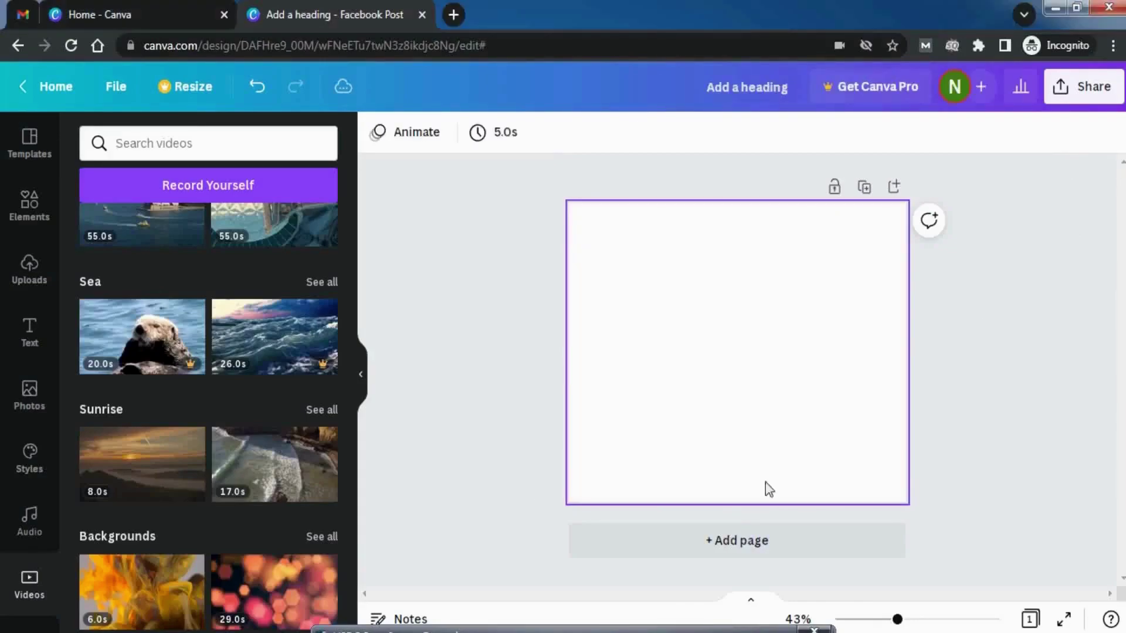
Open the background library from Canva's additional content and apply the crumpled white paper background to the page
scroll(205, 481, up, 2)
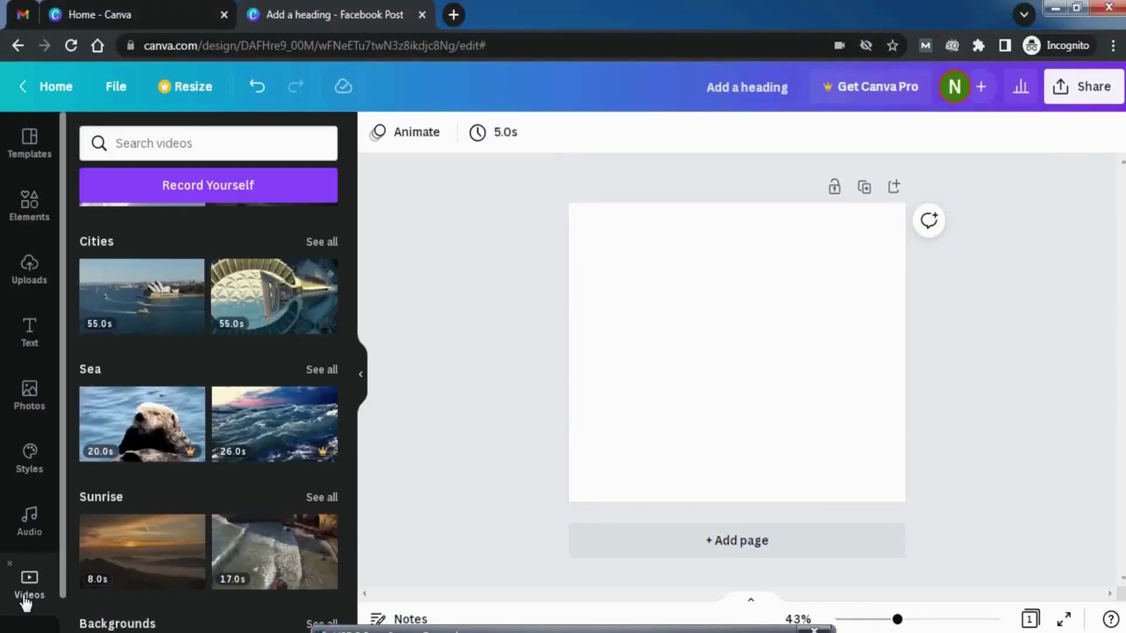
scroll(29, 587, down, 1)
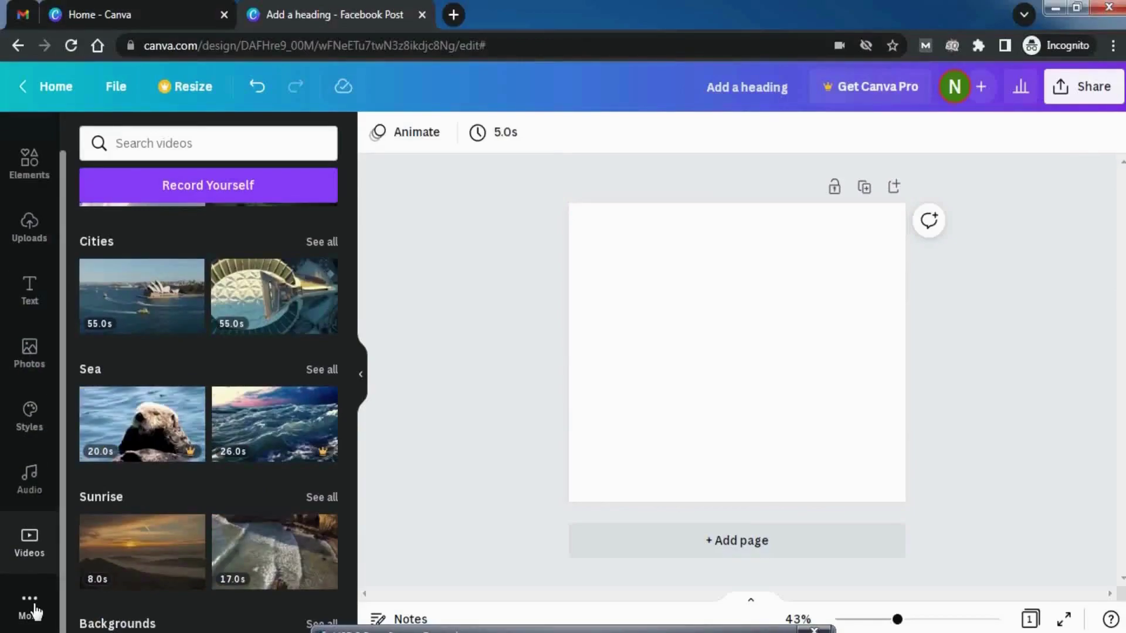
click(32, 610)
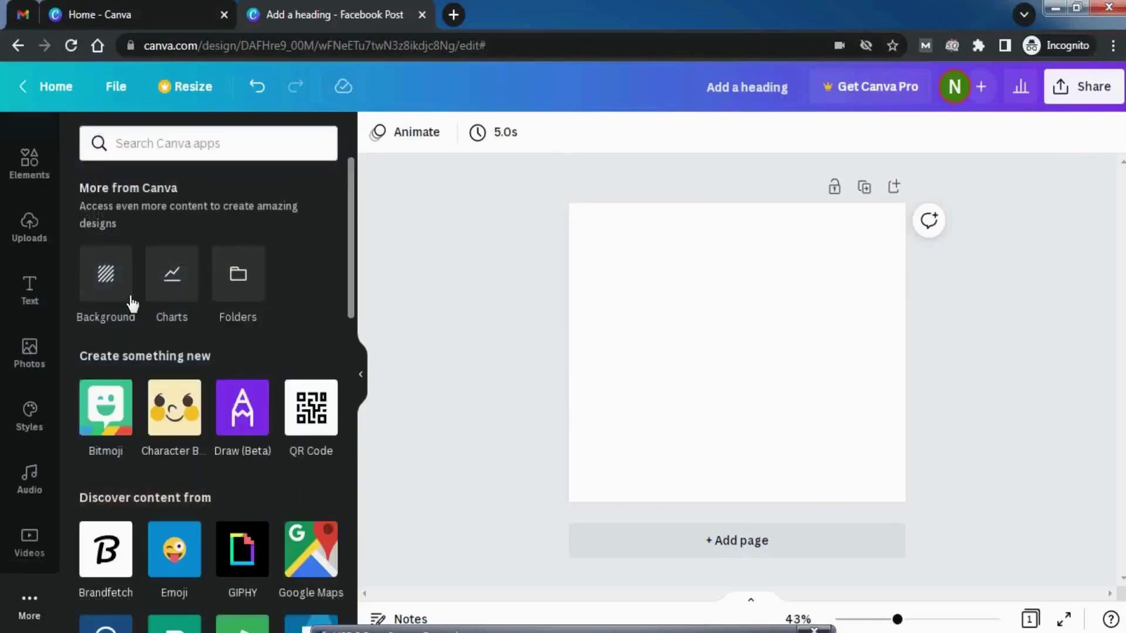
drag(102, 257, 66, 272)
mouse_move(109, 321)
mouse_down()
mouse_move(123, 274)
mouse_move(102, 254)
mouse_up()
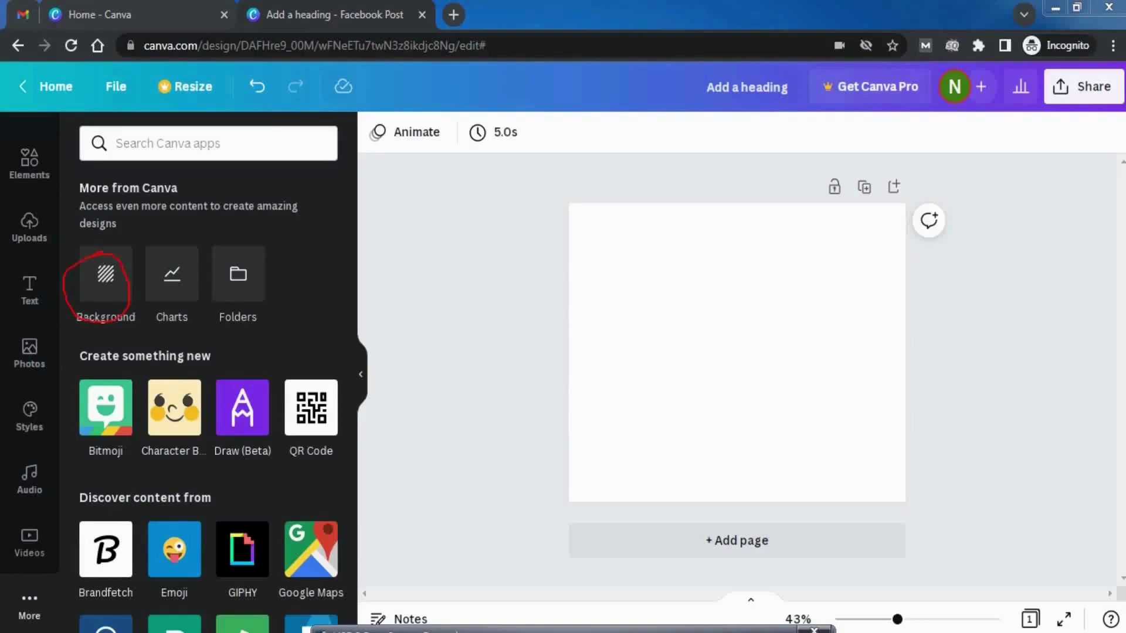
key(Escape)
click(94, 283)
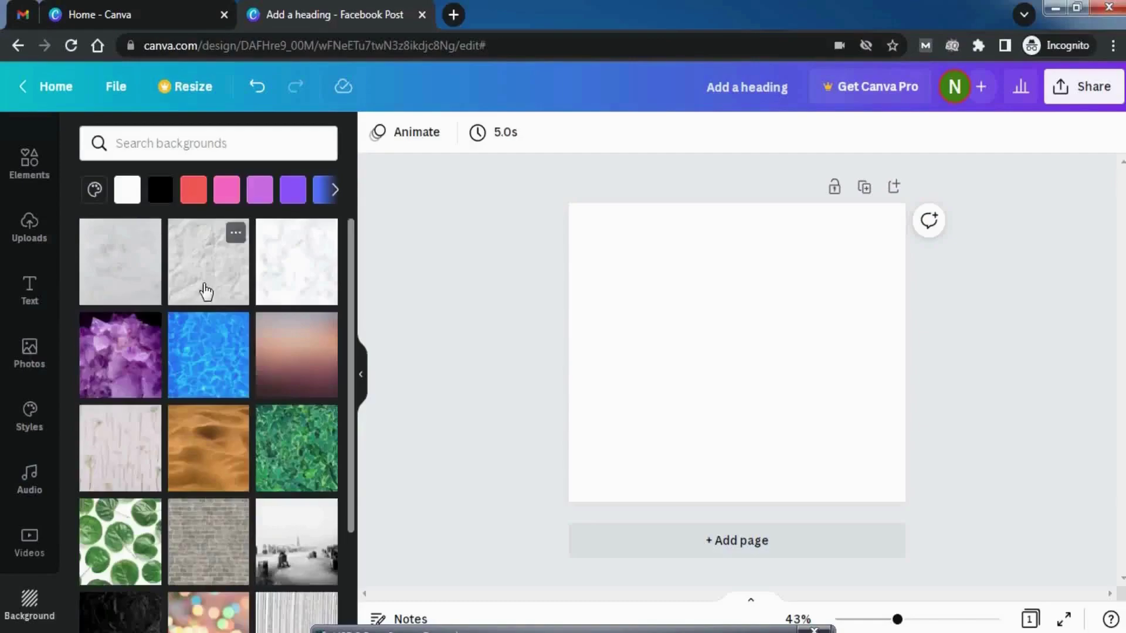
click(233, 265)
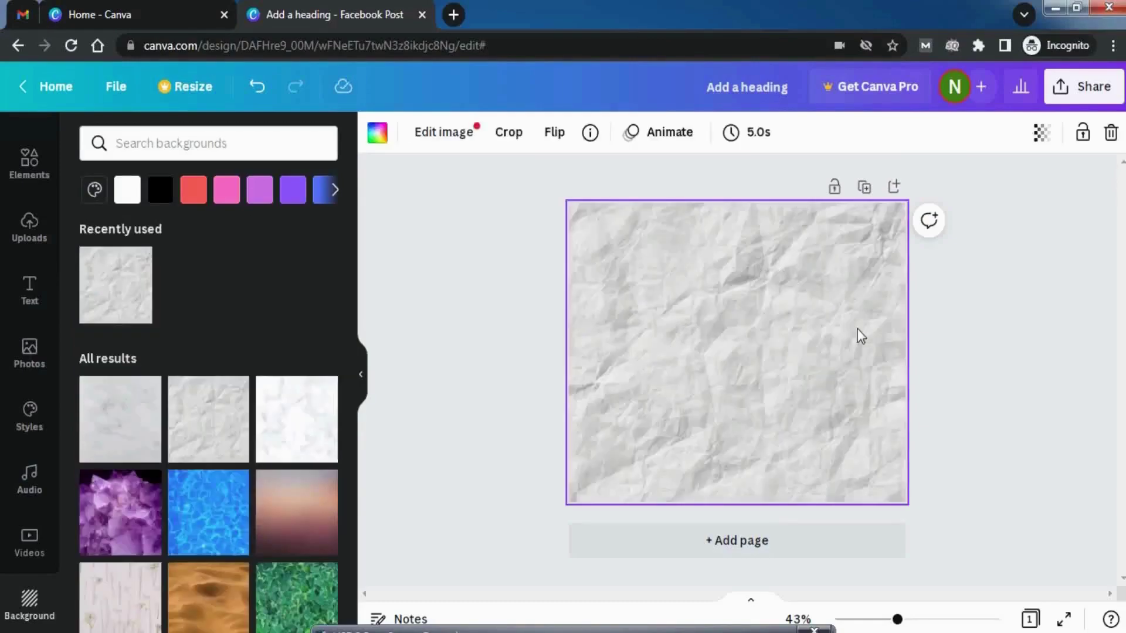
Try to reposition the crumpled paper background on the page
drag(686, 301, 846, 336)
click(839, 421)
drag(730, 283, 787, 328)
double_click(773, 328)
drag(740, 275, 736, 342)
key(Return)
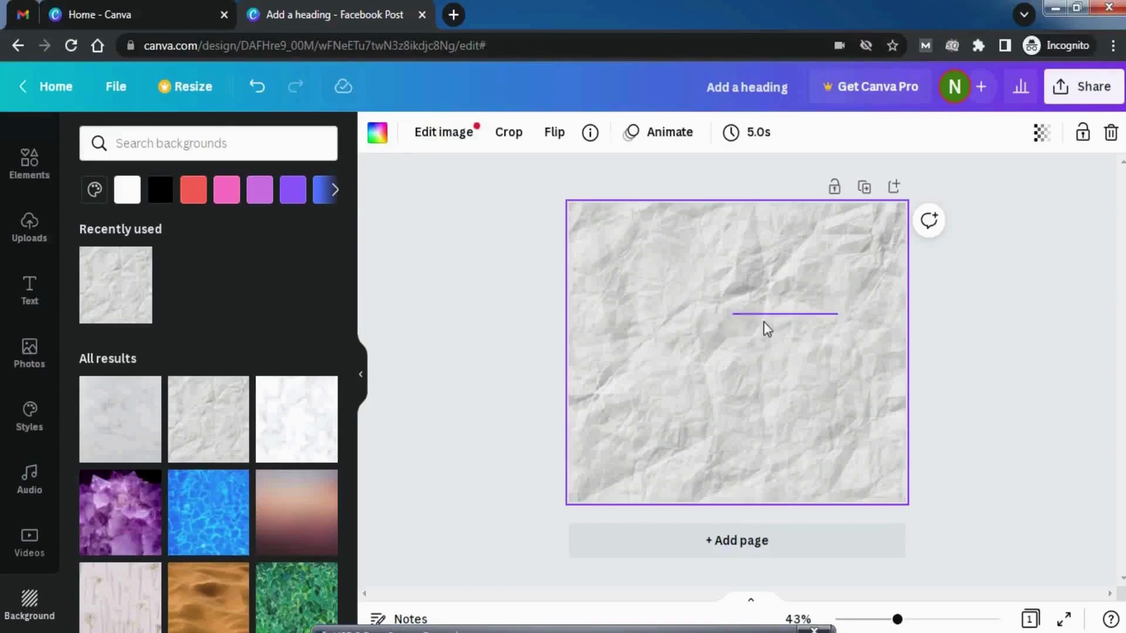
Delete the crumpled paper background and apply the blue pool water background to the page
key(Delete)
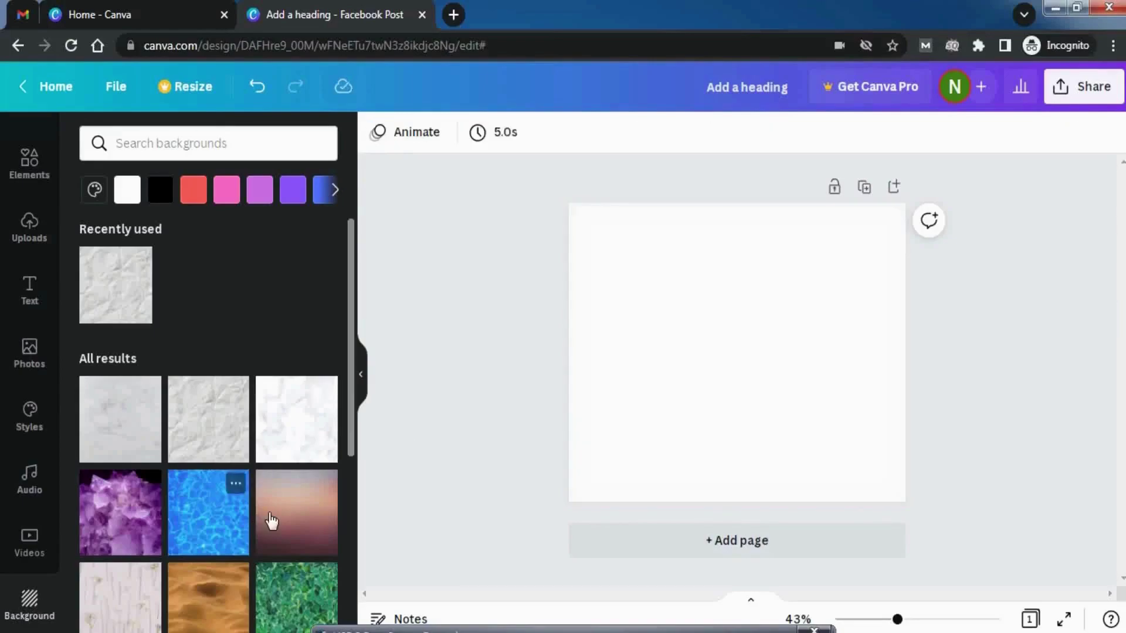
click(211, 531)
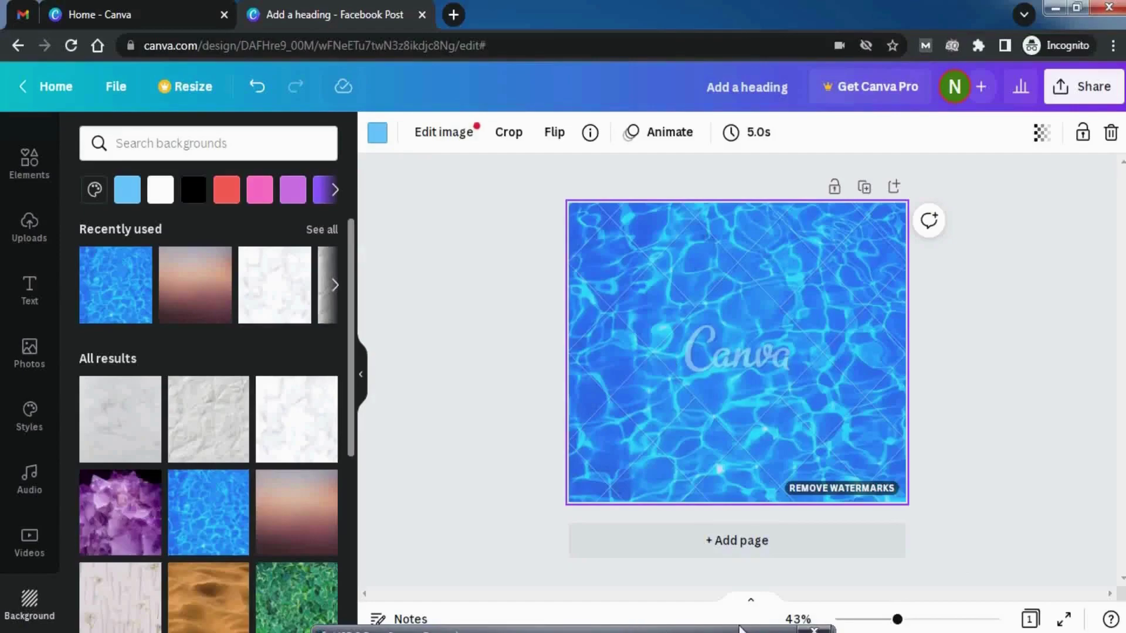
mouse_move(764, 503)
mouse_down()
mouse_move(849, 455)
mouse_move(756, 467)
mouse_up()
drag(678, 386, 814, 383)
drag(724, 310, 689, 413)
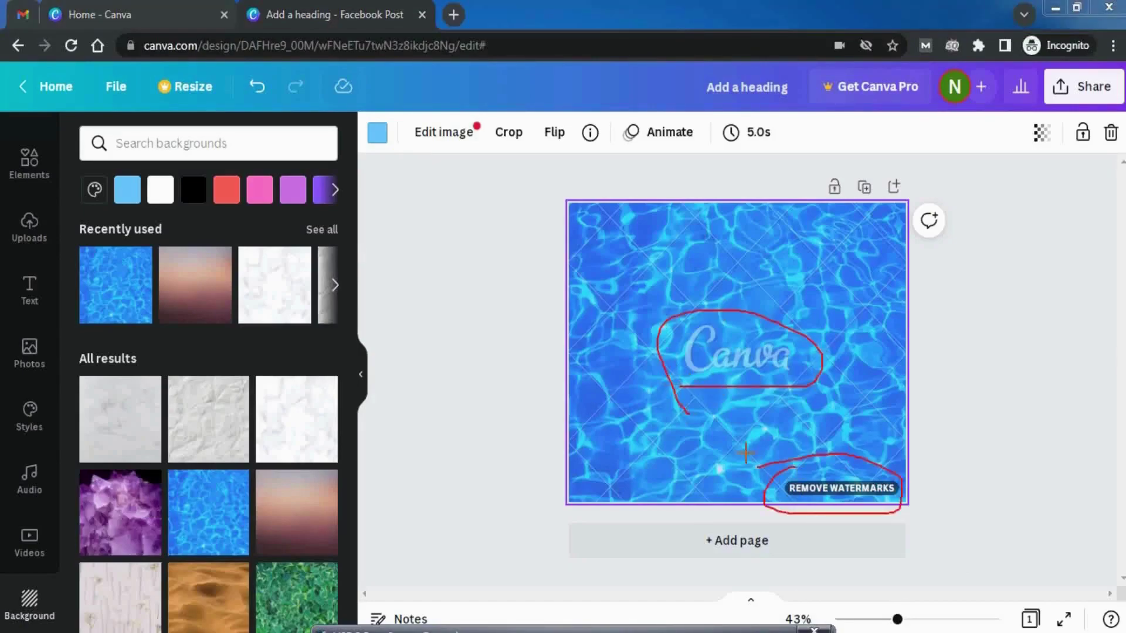
key(Escape)
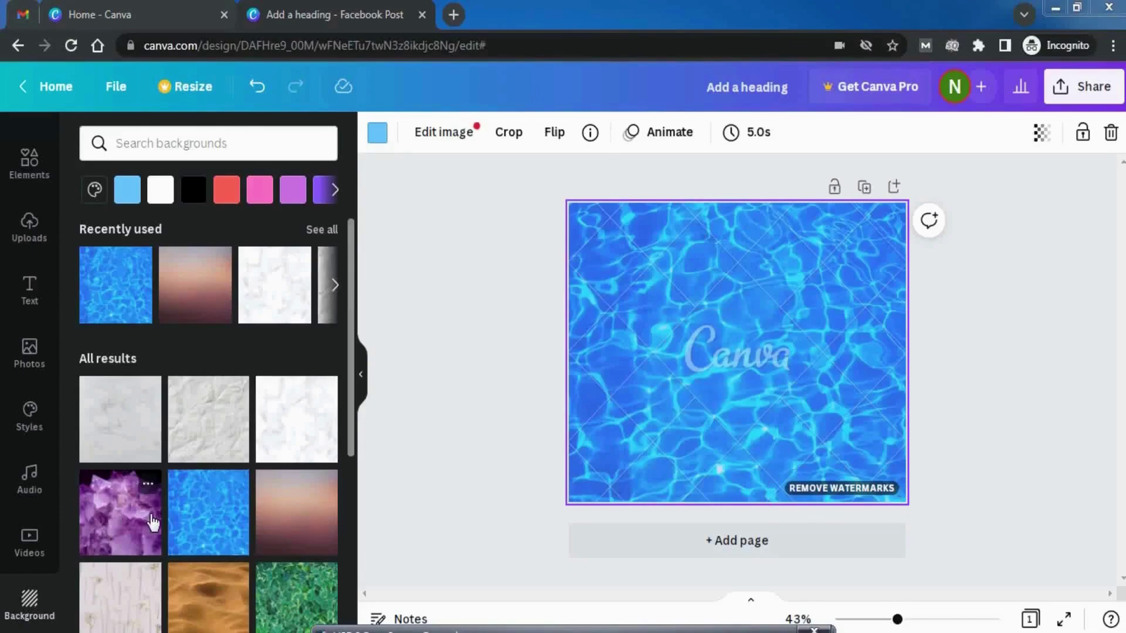
Replace the blue water background with the black marble texture from the background library
drag(352, 455, 355, 610)
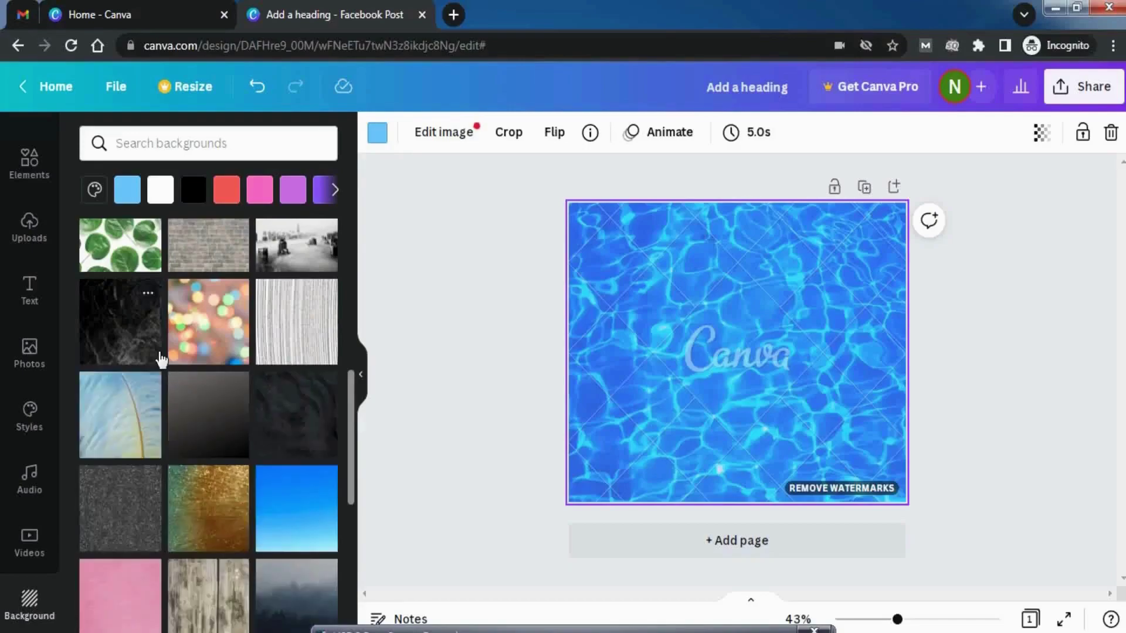
click(136, 327)
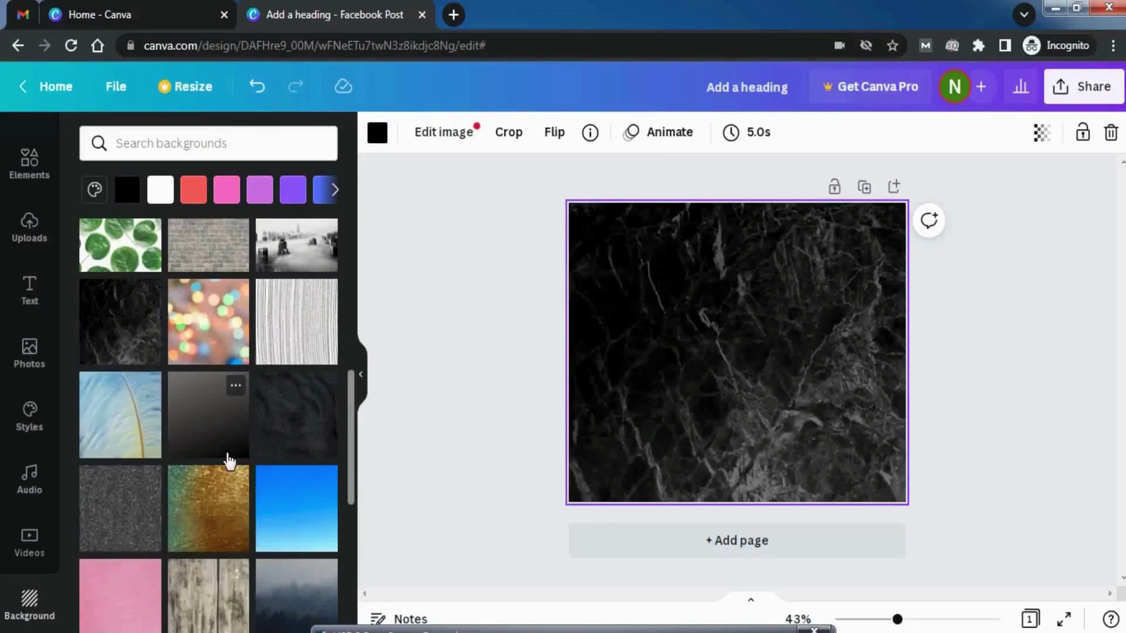
Open the Charts library from Canva's additional content and delete the black marble background from the page
scroll(49, 602, down, 1)
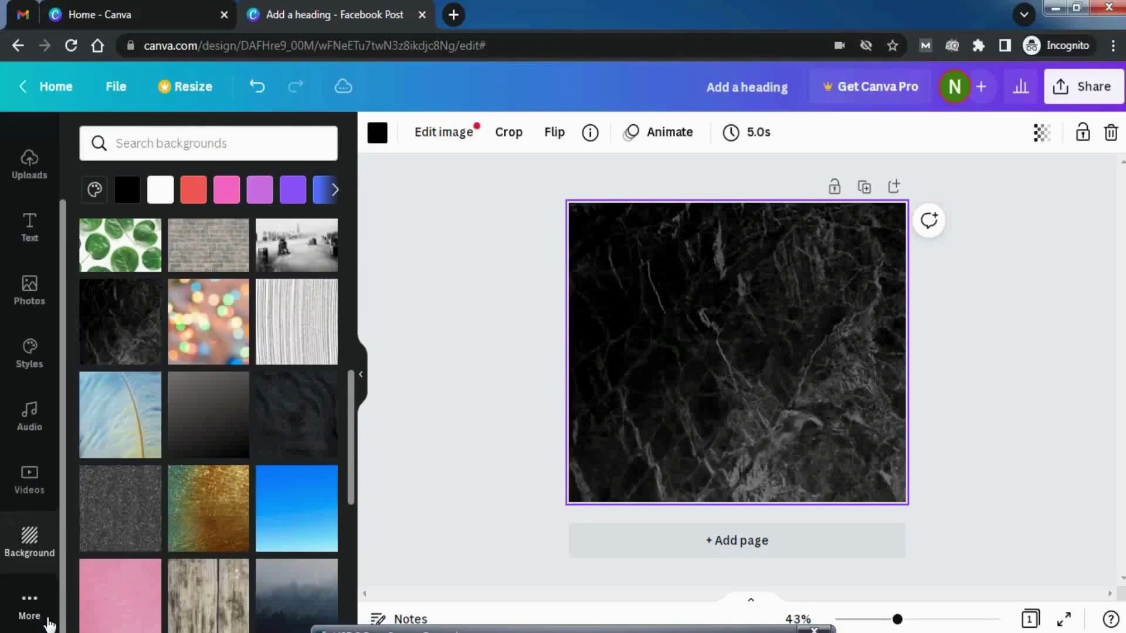
click(30, 610)
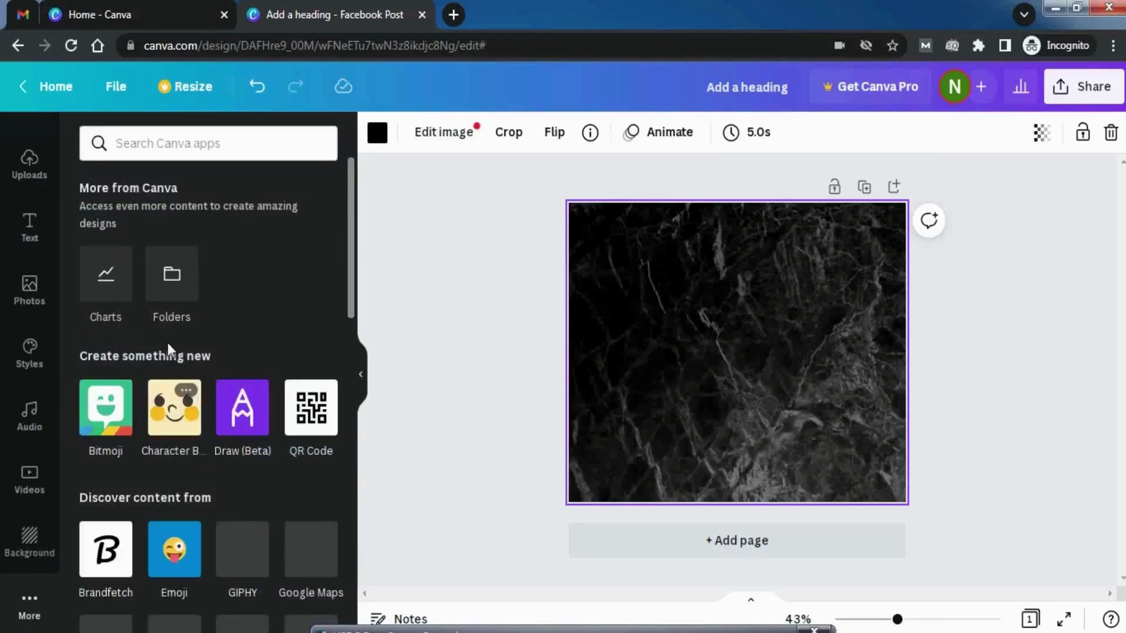
click(106, 293)
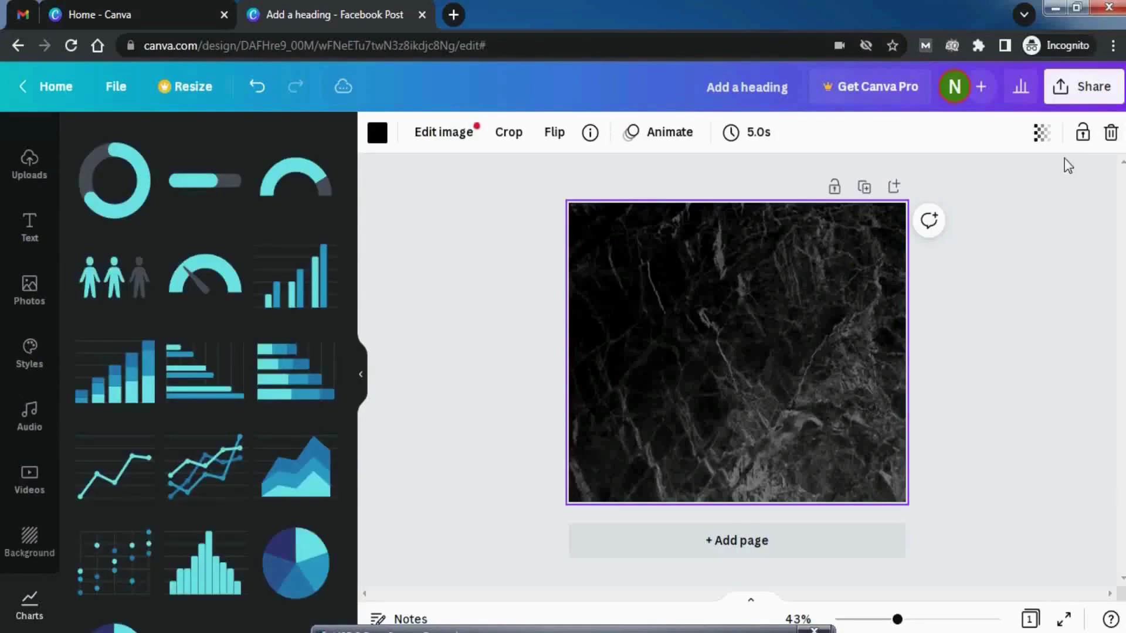
click(1109, 136)
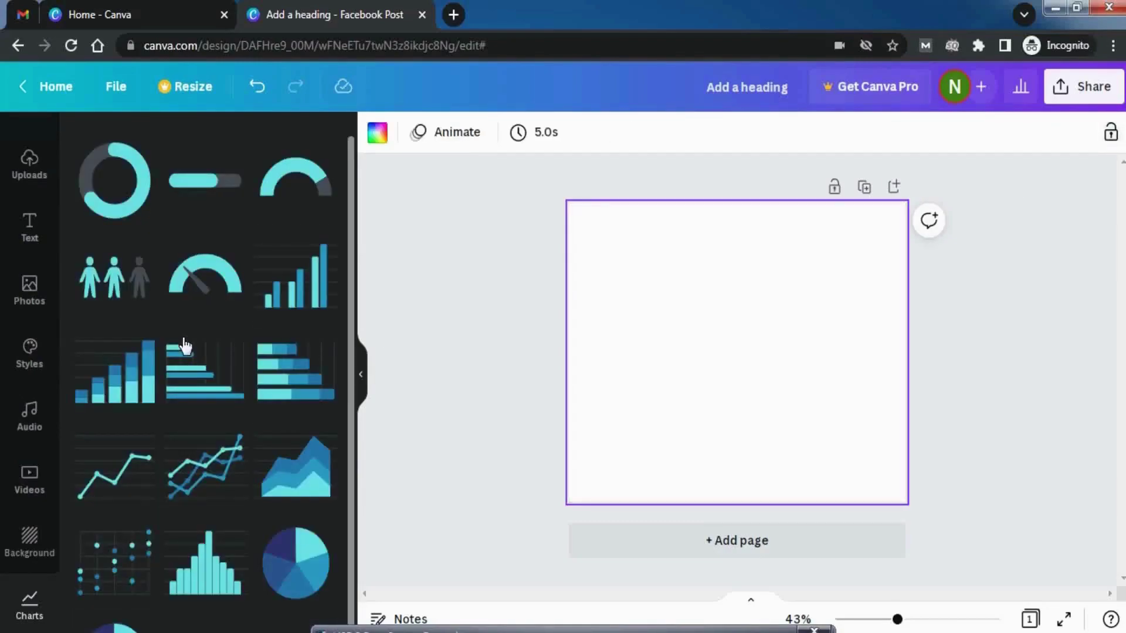
Look over the chart types offered in the Charts library
scroll(188, 410, down, 1)
scroll(182, 498, up, 1)
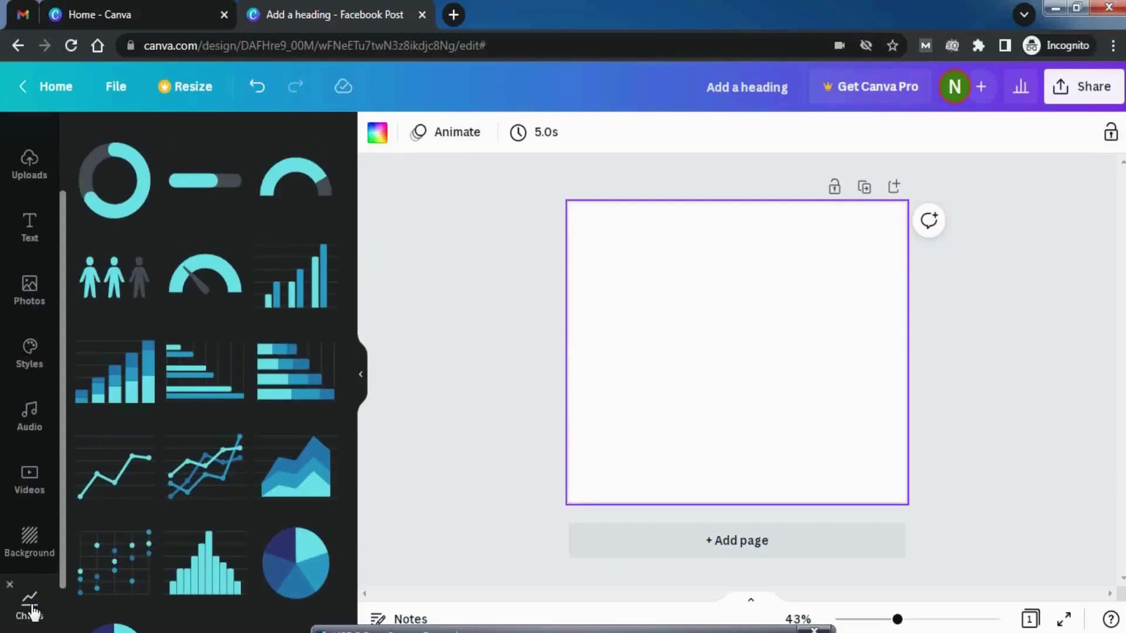
scroll(61, 580, down, 1)
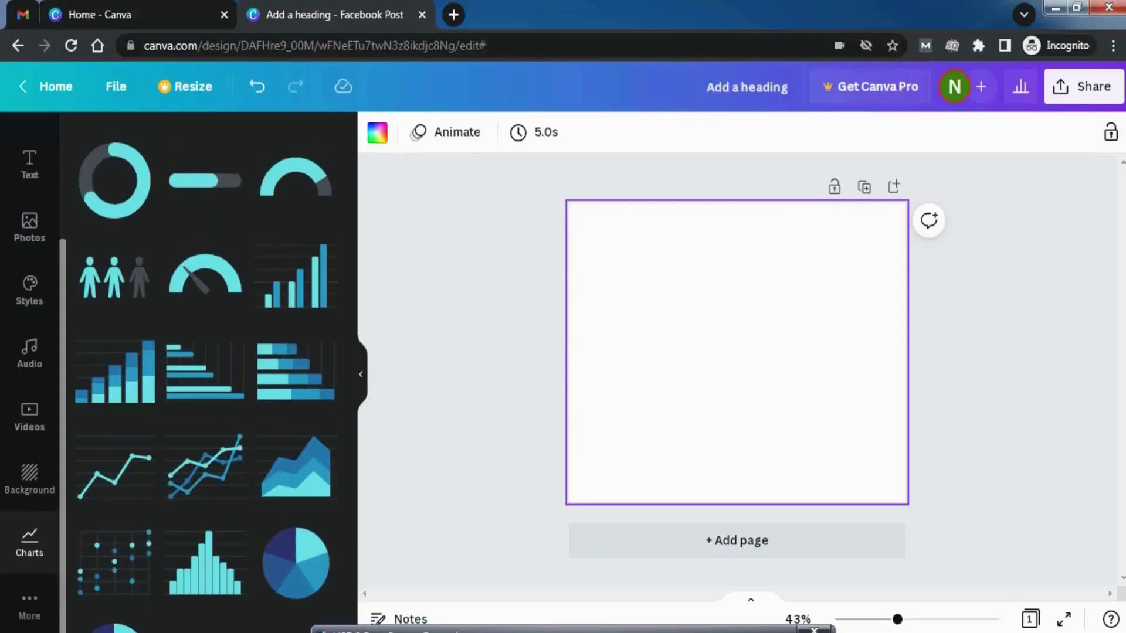
click(29, 614)
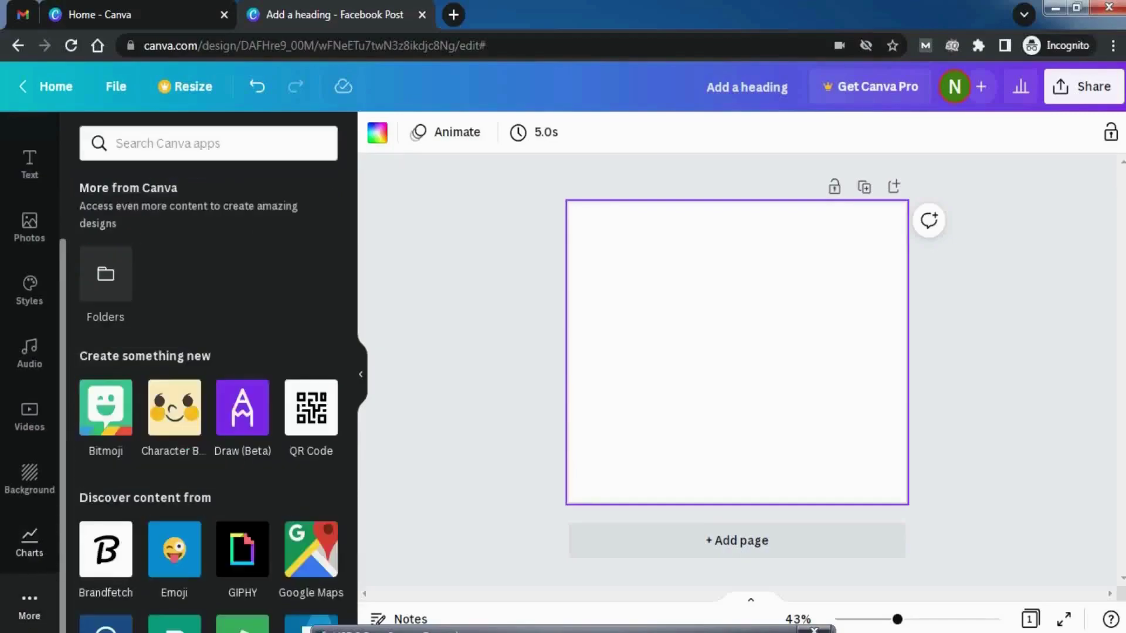
click(43, 558)
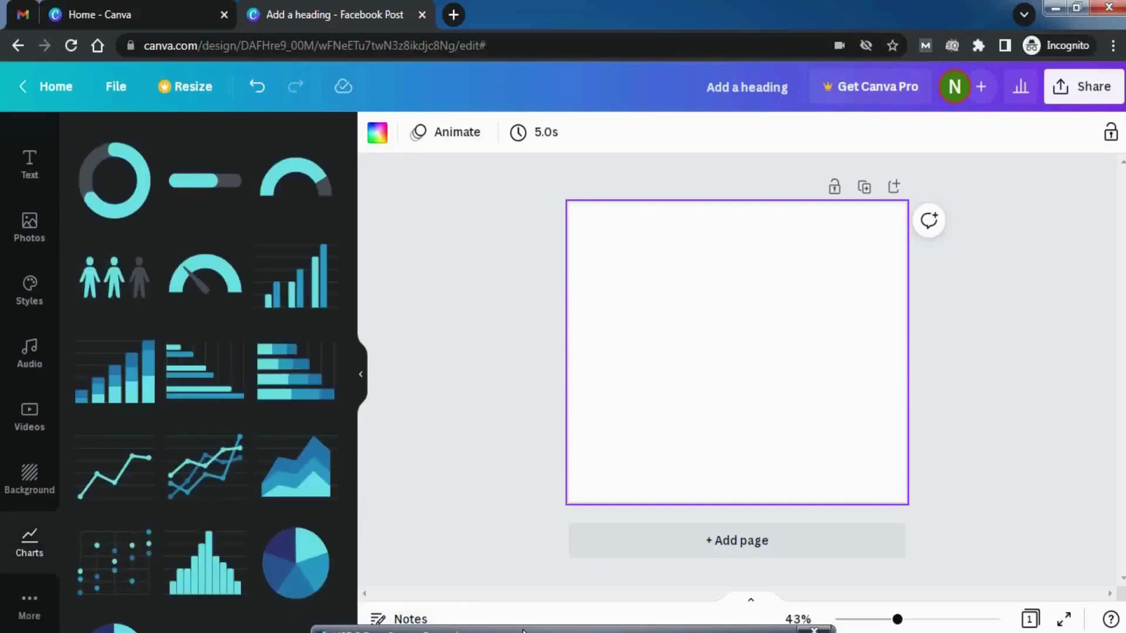
mouse_move(4, 546)
mouse_down()
mouse_move(52, 545)
mouse_move(30, 575)
mouse_up()
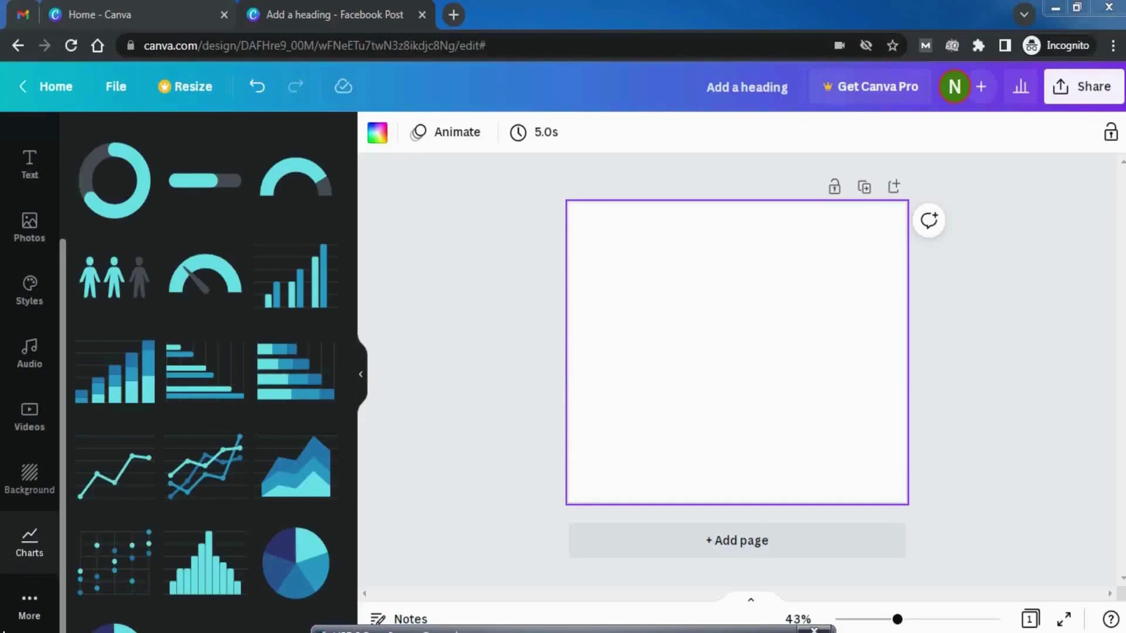
Open the Folders tool from Canva's additional content
click(29, 609)
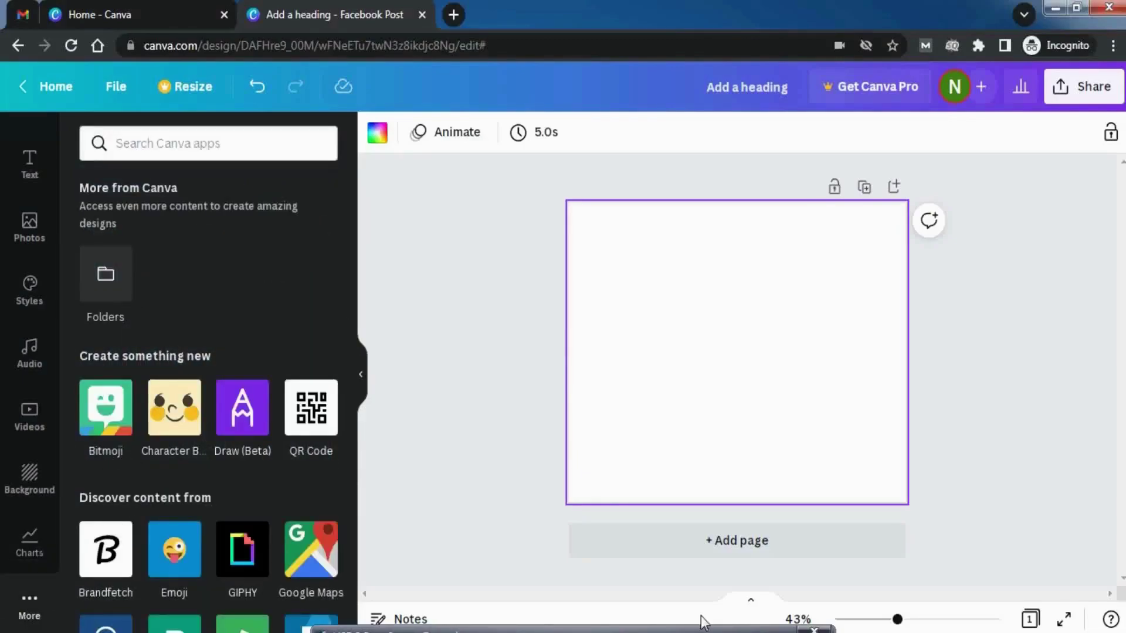
mouse_move(102, 340)
mouse_down()
mouse_move(159, 256)
mouse_move(124, 237)
mouse_move(62, 304)
mouse_up()
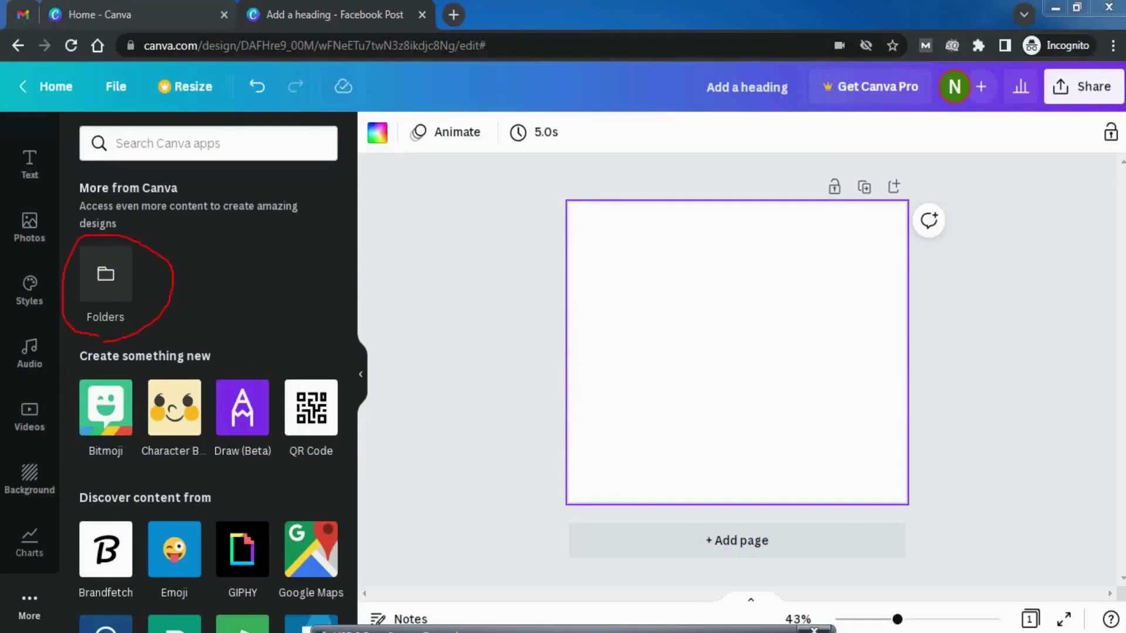
click(107, 275)
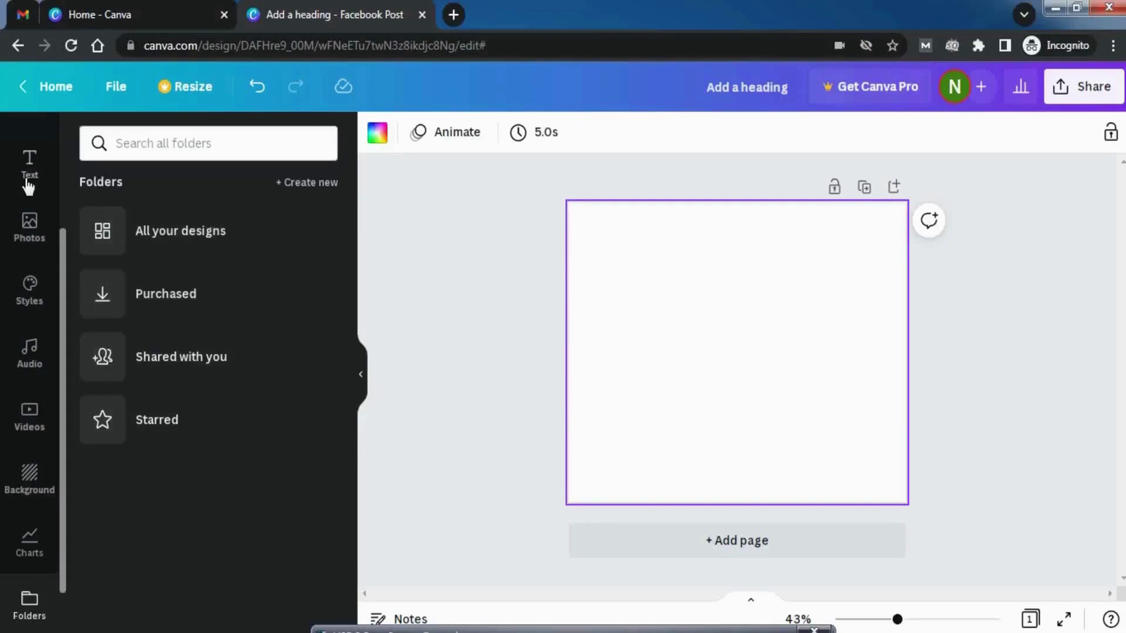
Apply the purple School Admission 2022 template from the school search results to the blank page
scroll(33, 206, up, 3)
click(30, 143)
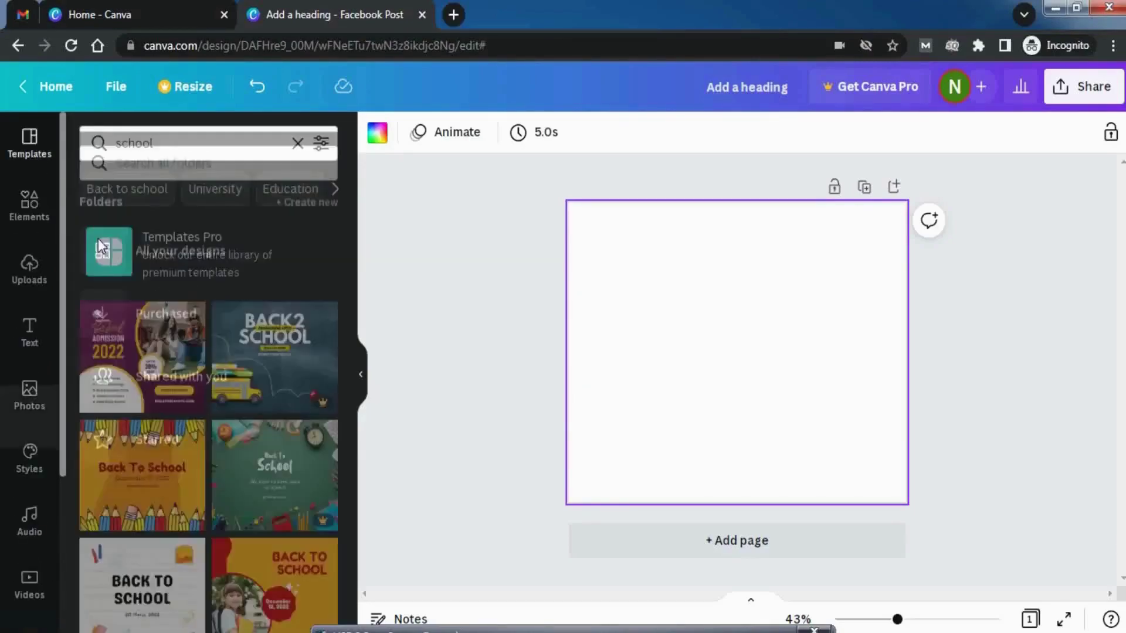
click(161, 366)
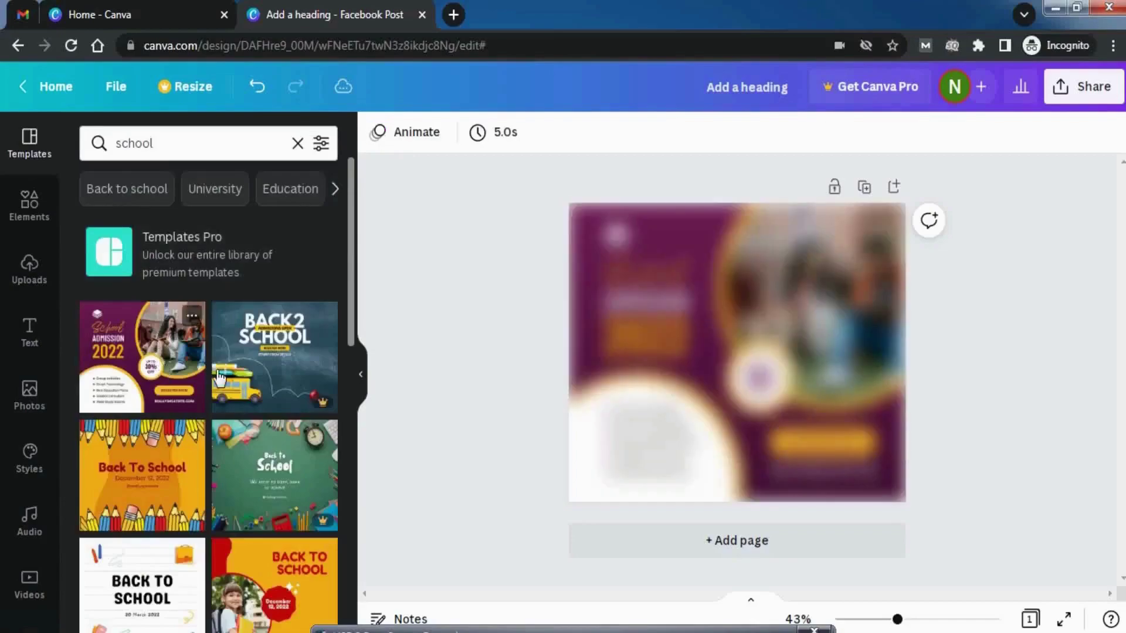
click(782, 349)
View the designs stored under All your designs in Folders and return to the folder list
scroll(50, 575, down, 4)
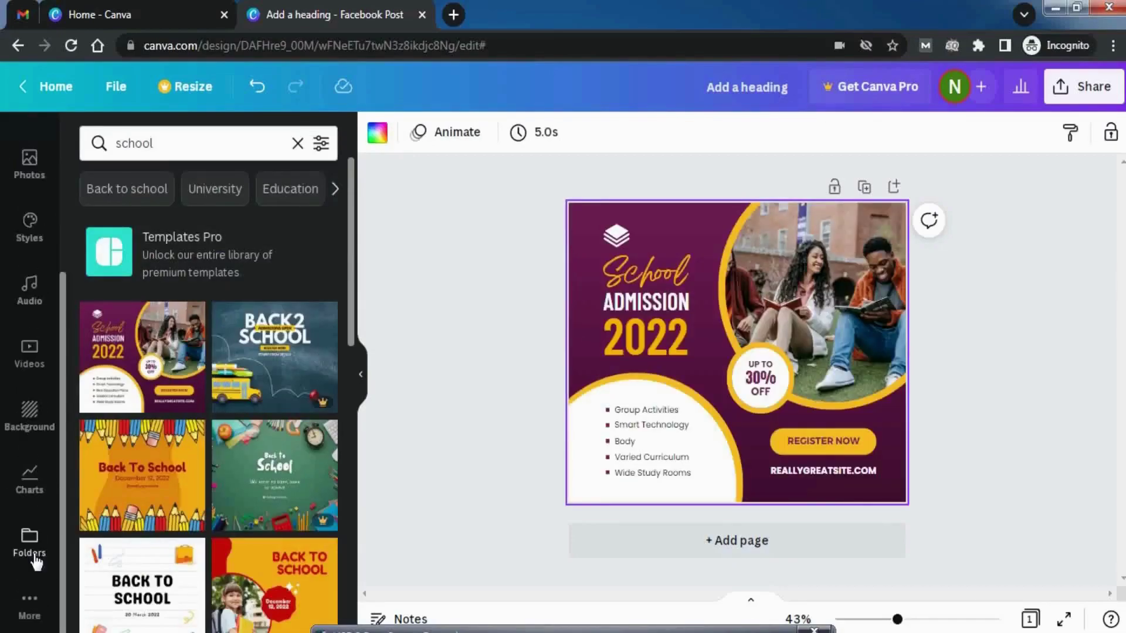
click(32, 548)
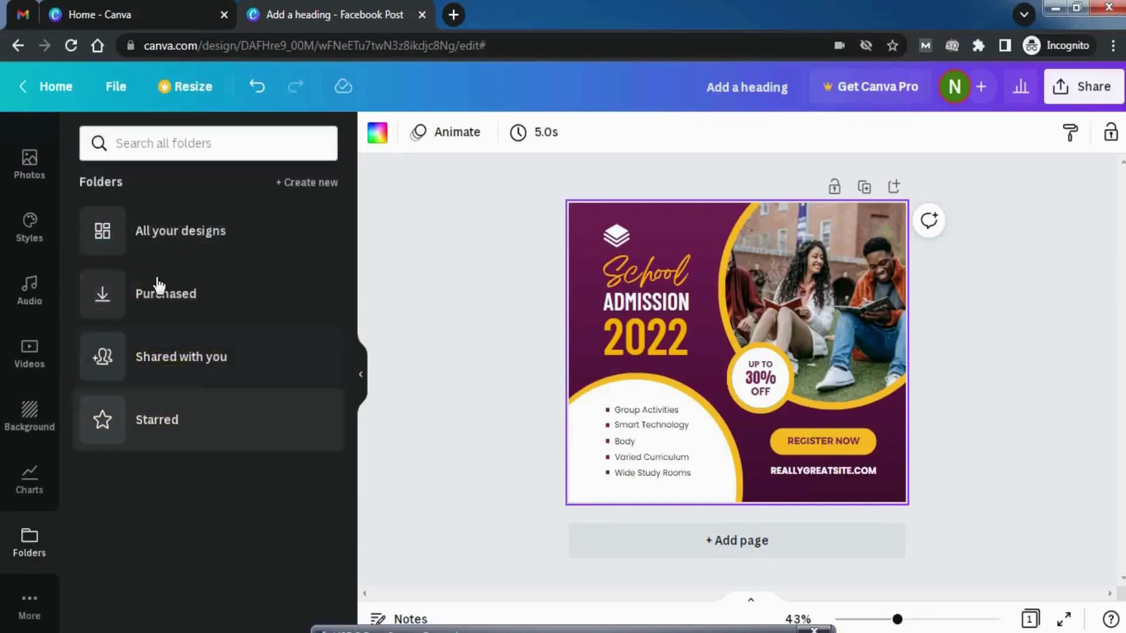
click(160, 238)
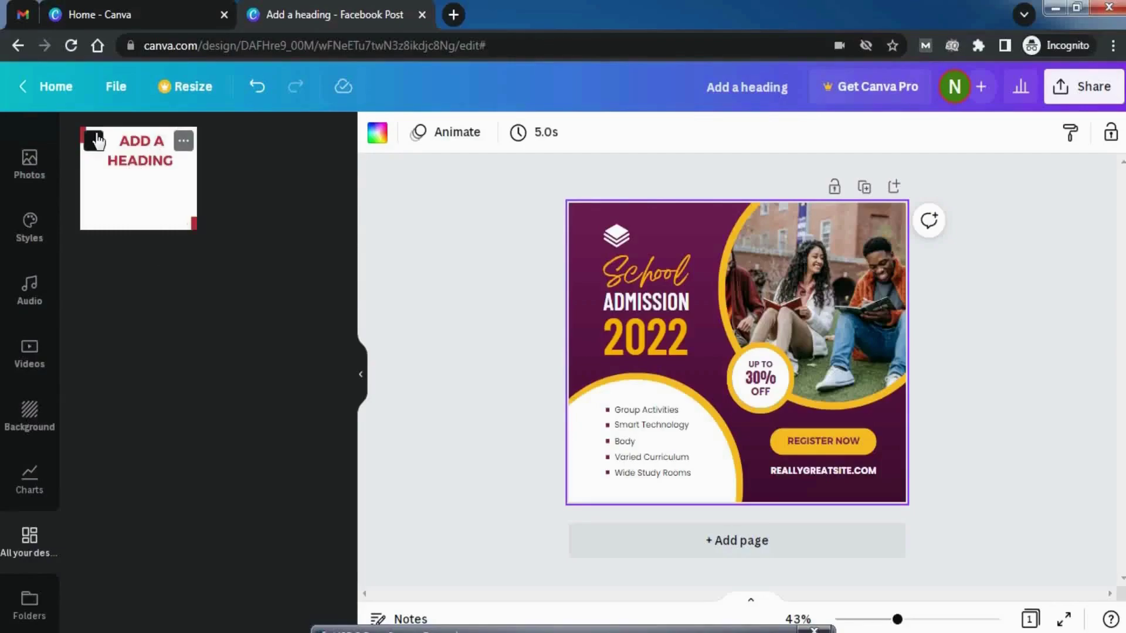
click(30, 604)
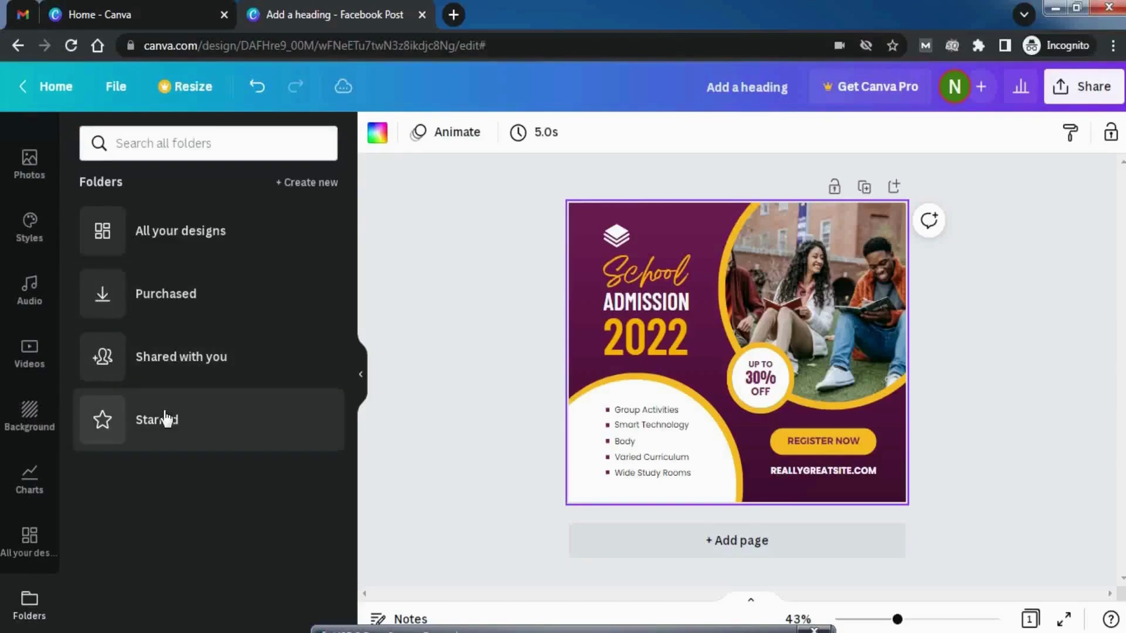
Create a new folder named N-techspot
click(307, 184)
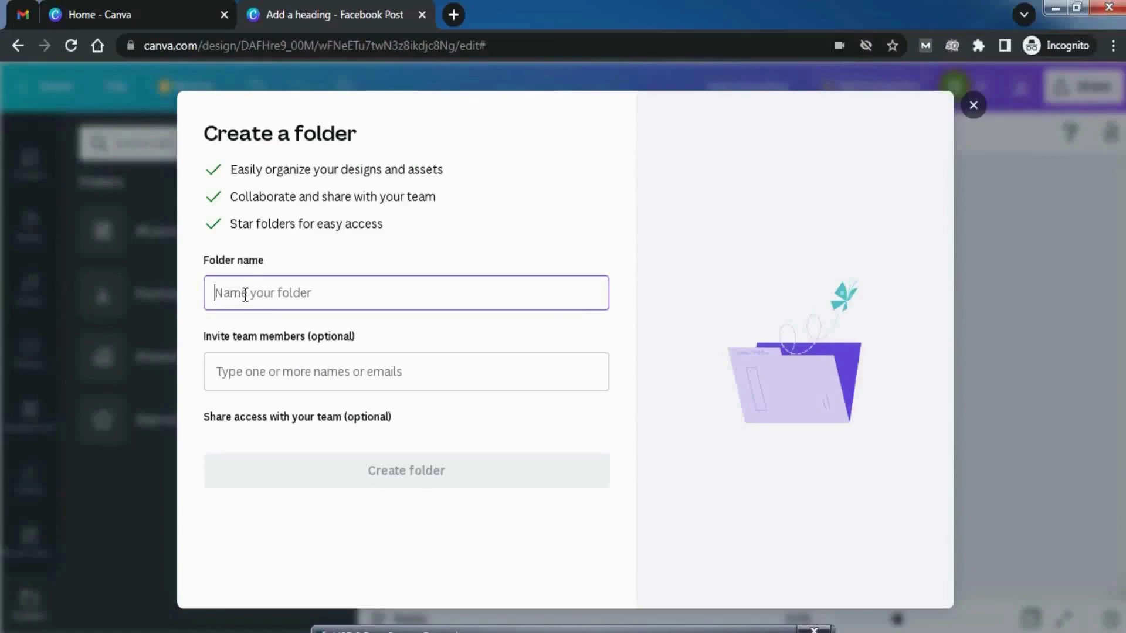
text(N-tech)
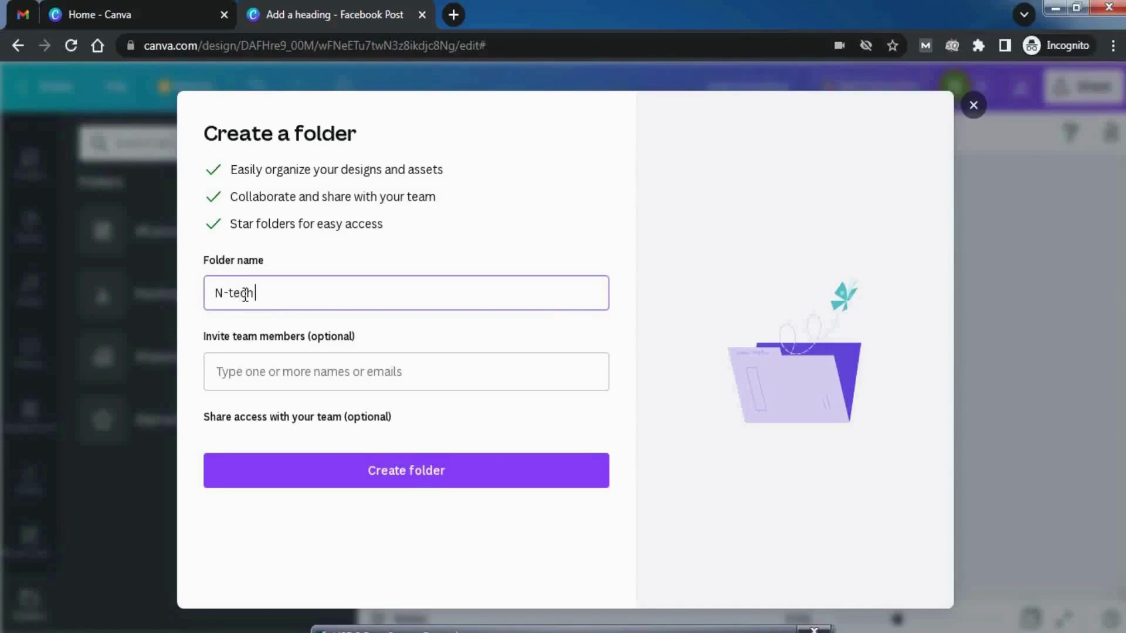
text(spot)
click(349, 472)
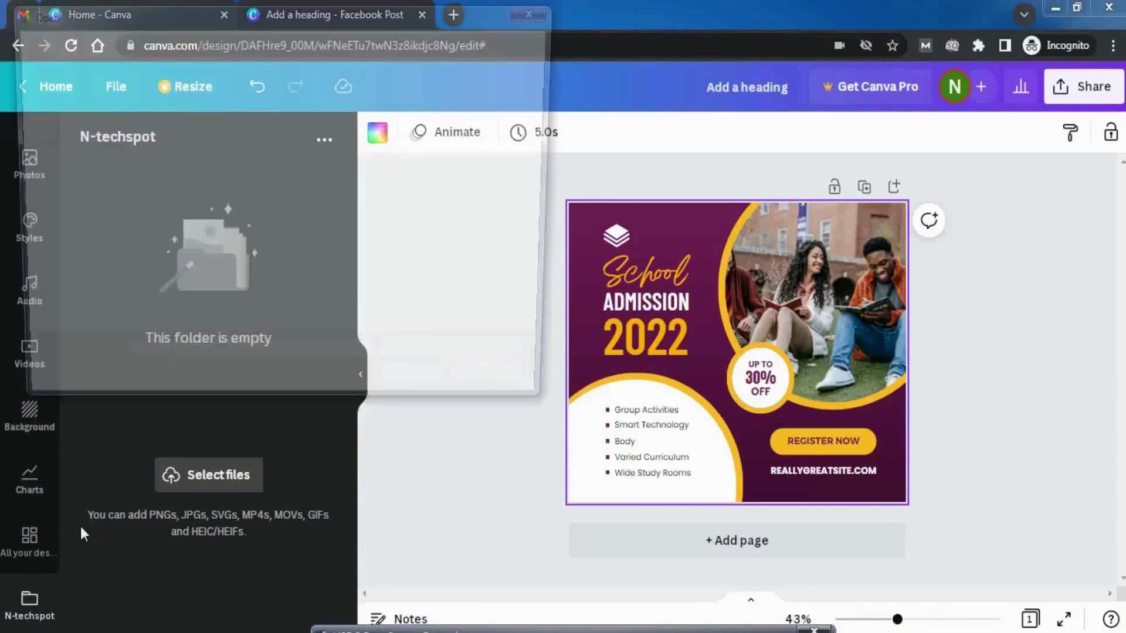
click(518, 394)
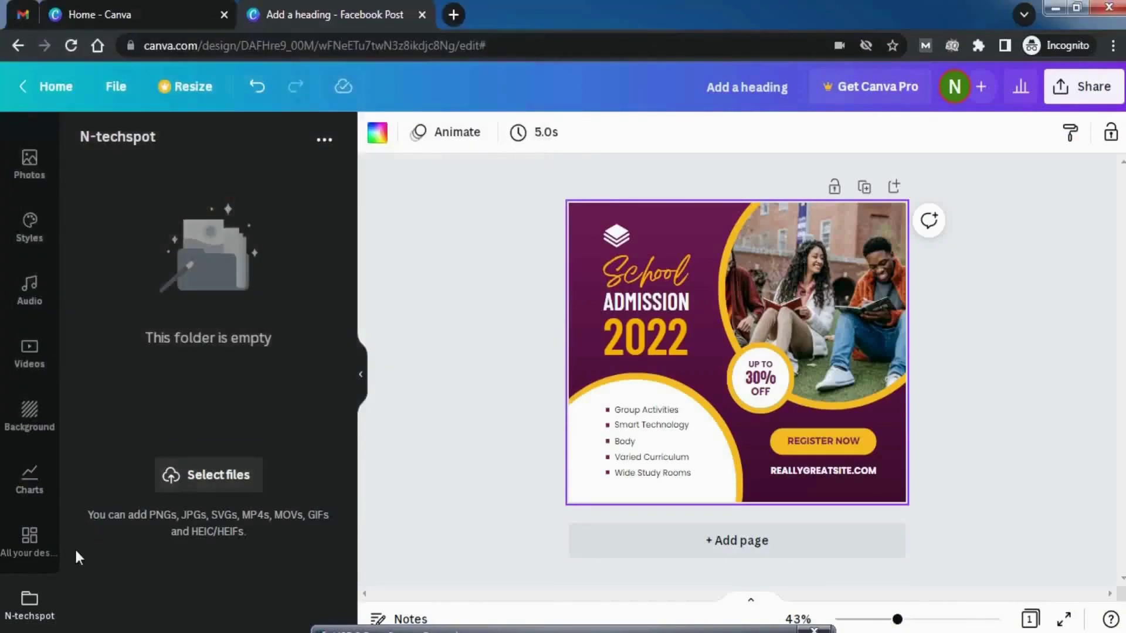
Reopen the folder list and view the contents of the N-techspot folder
scroll(62, 540, down, 2)
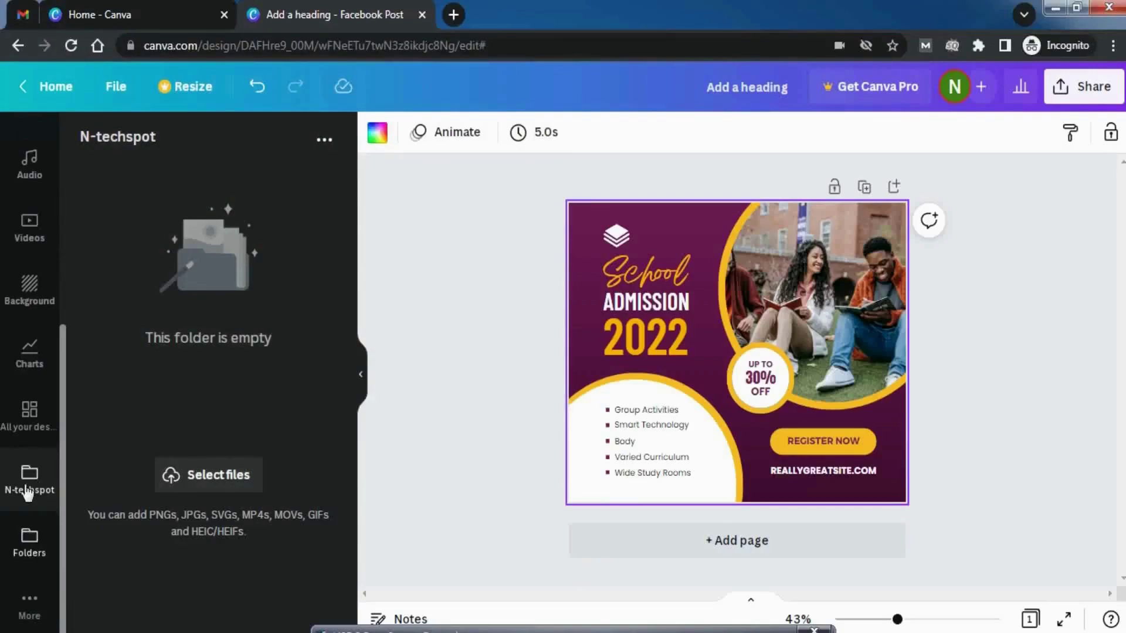
click(29, 544)
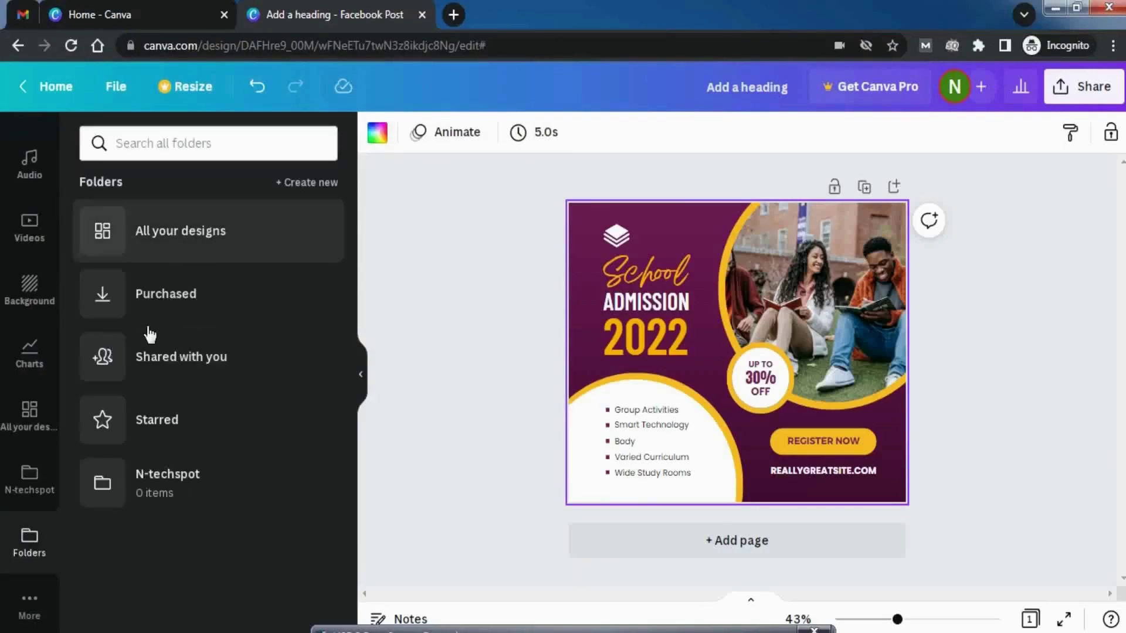
click(119, 484)
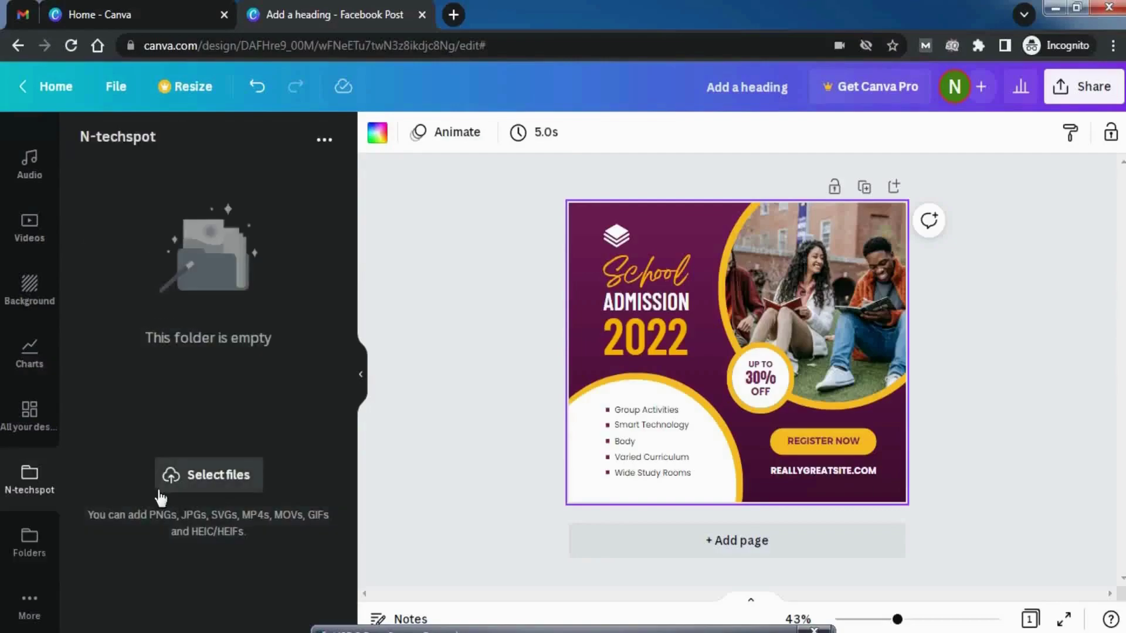
Save the School Admission 2022 design to the N-techspot folder under Your projects
click(116, 91)
mouse_move(151, 437)
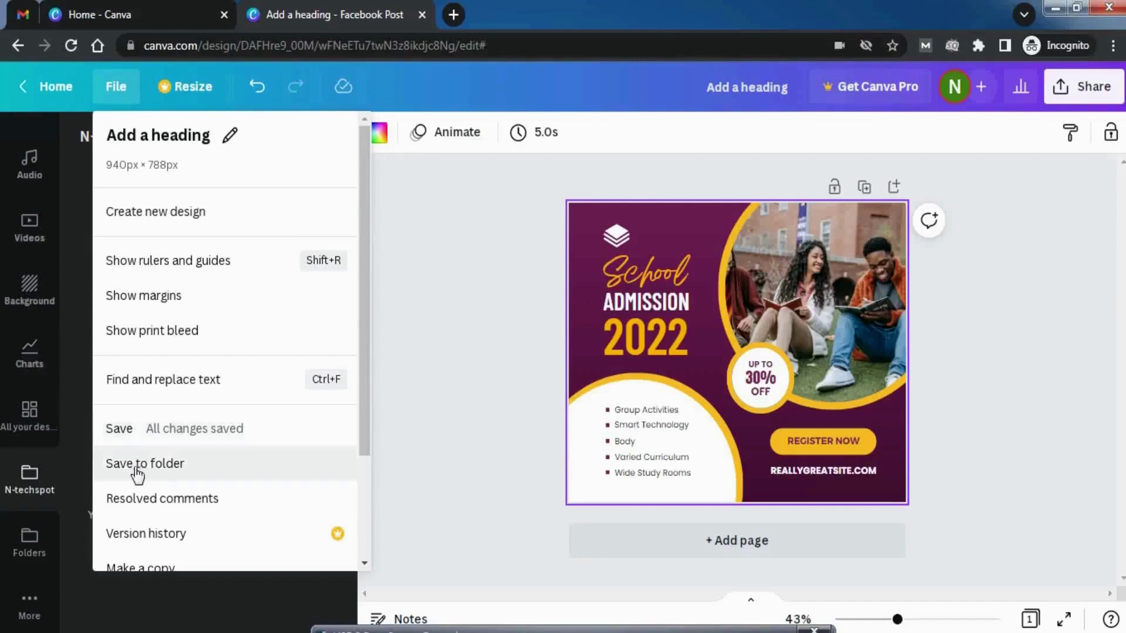
click(139, 464)
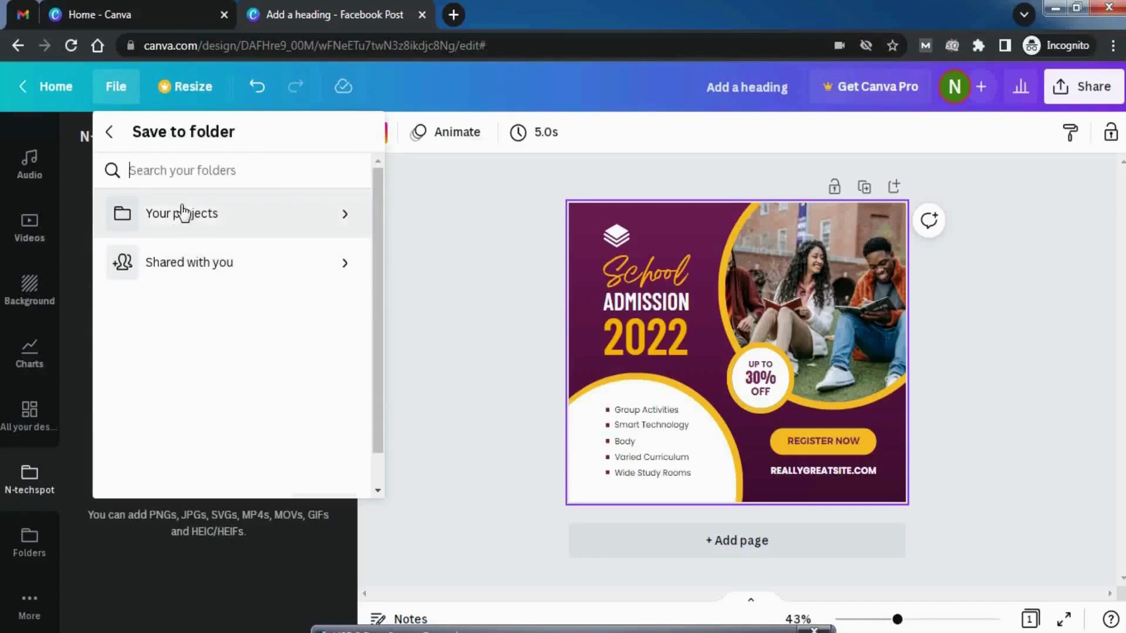
click(343, 220)
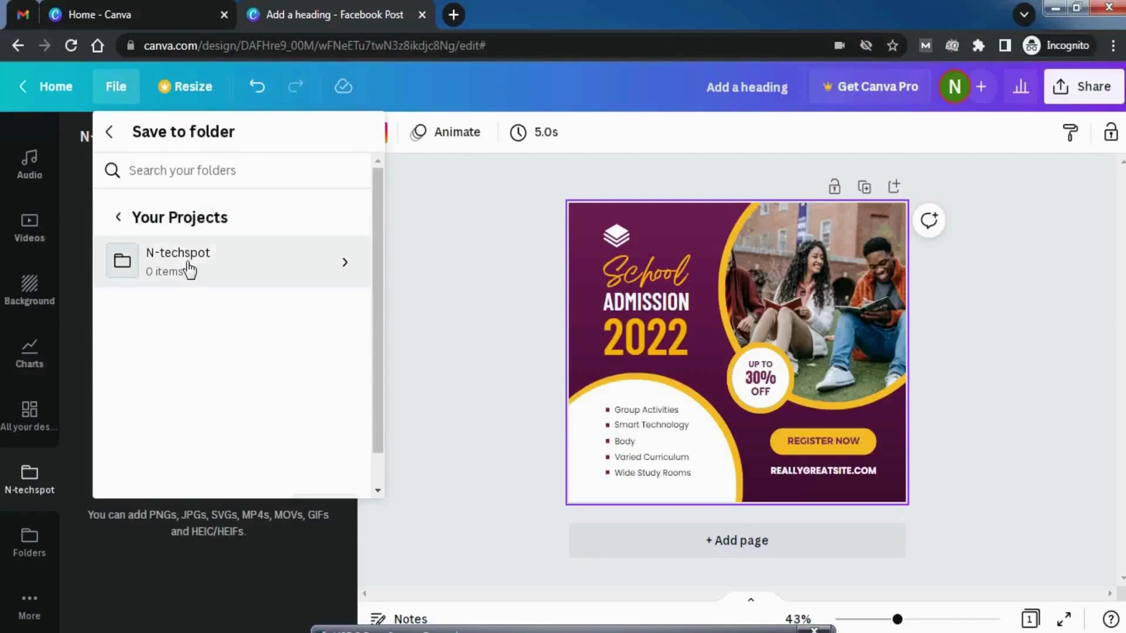
click(347, 263)
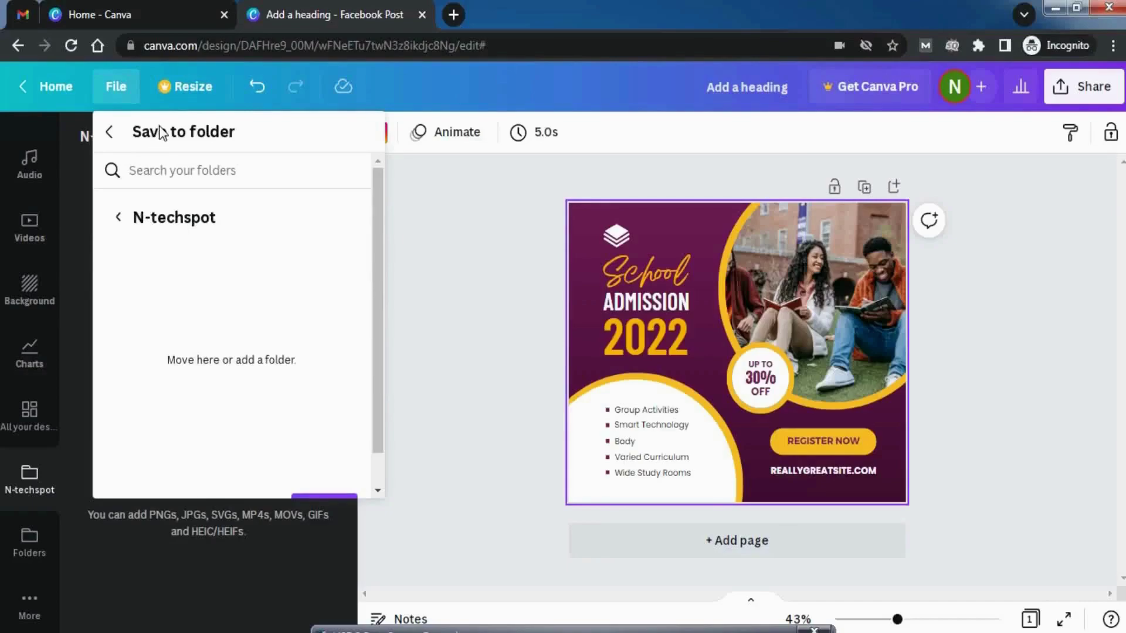
click(311, 472)
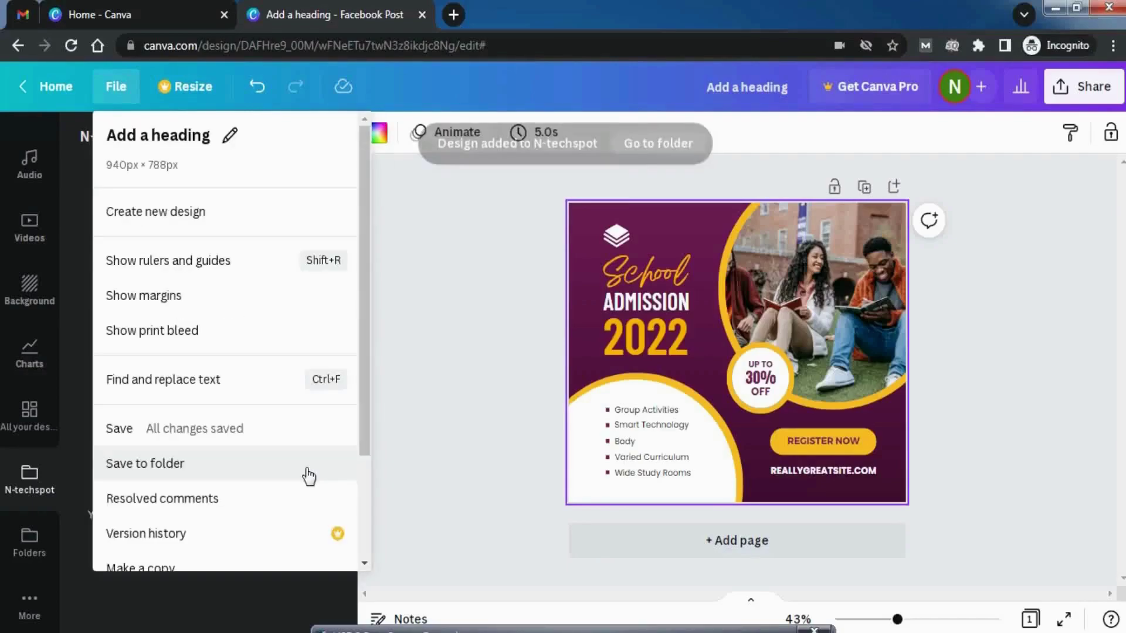
click(529, 266)
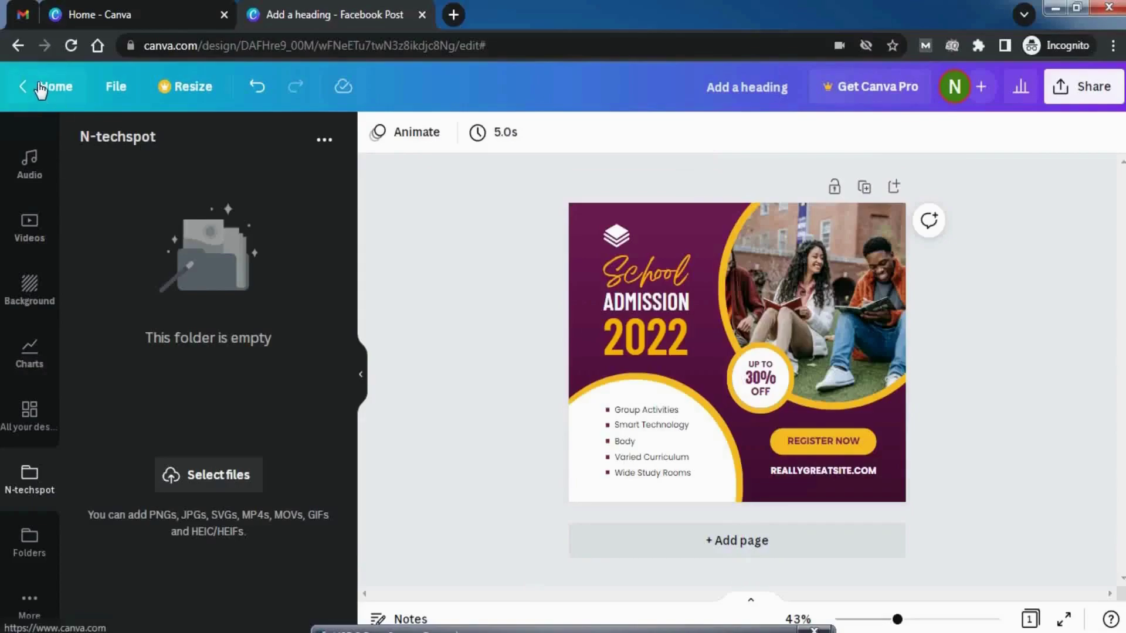
Switch to the Canva home page, refresh the Projects list and view the contents of the N-techspot folder
click(113, 6)
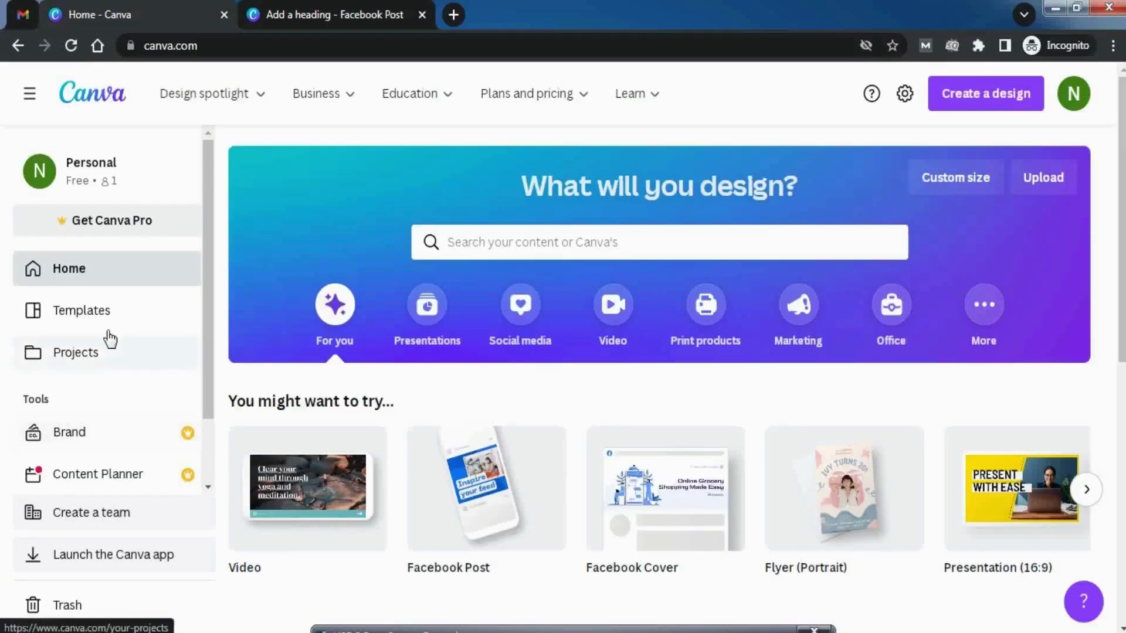
click(100, 359)
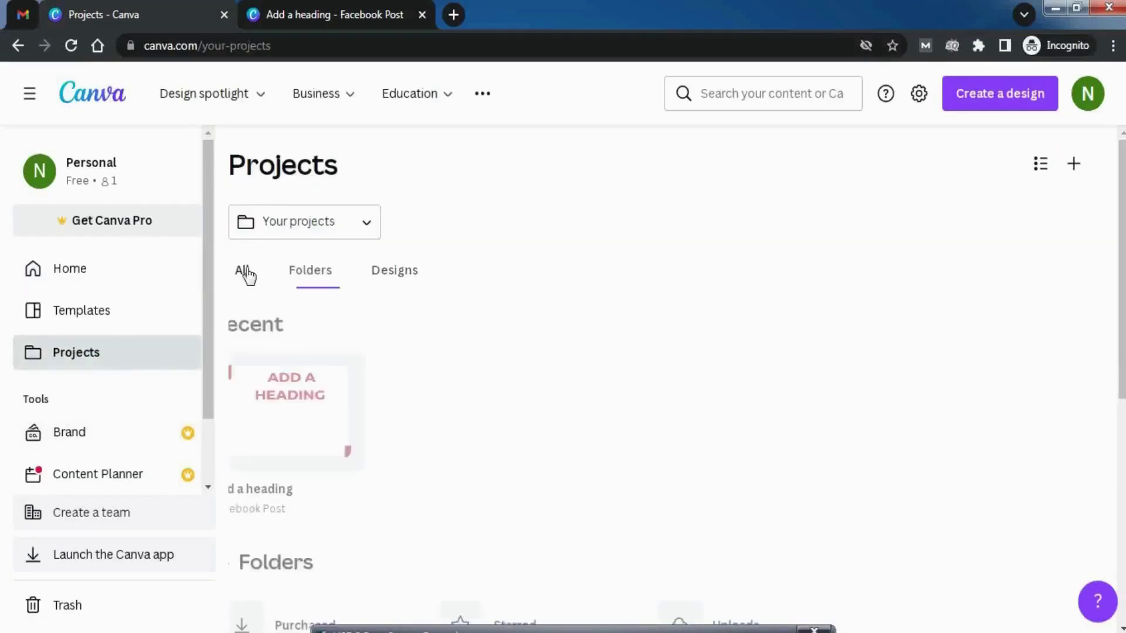
click(70, 45)
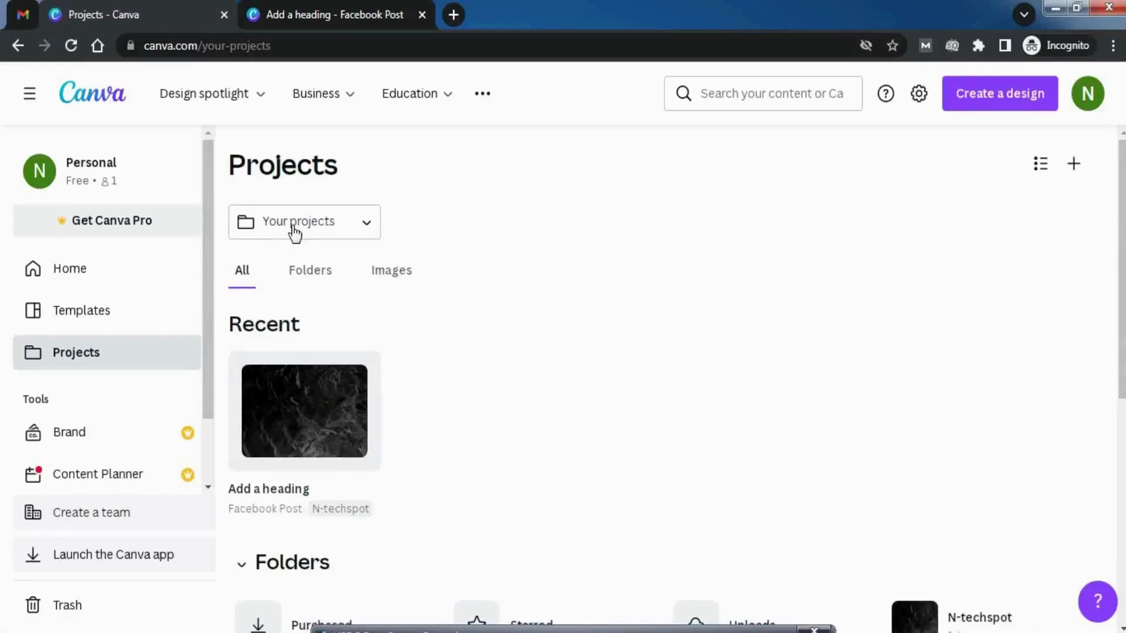
scroll(340, 339, down, 6)
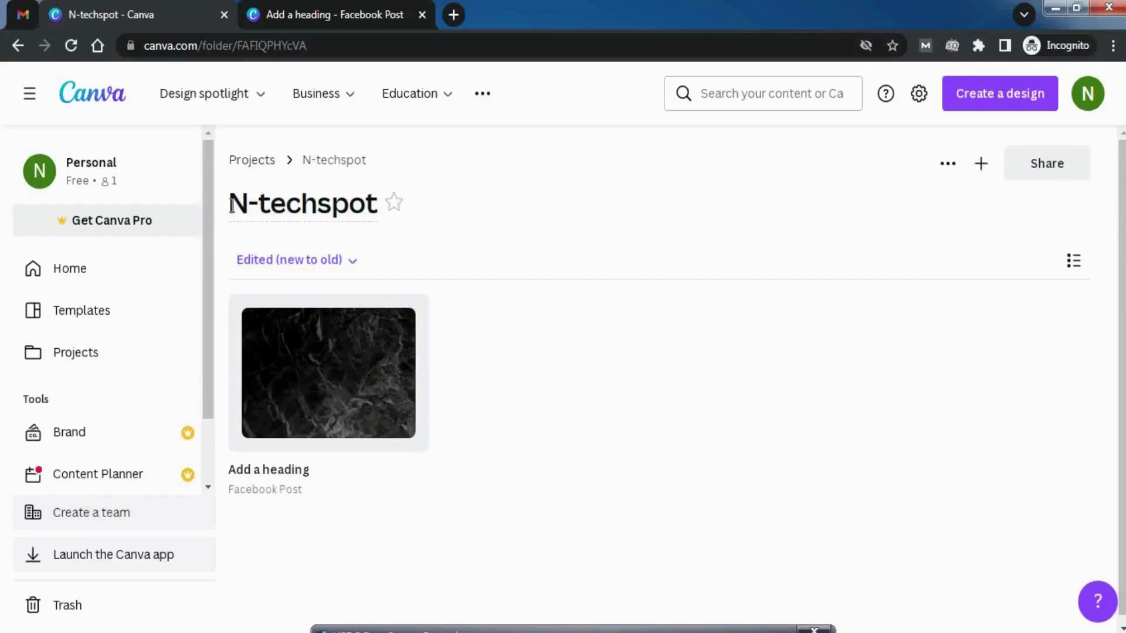
click(374, 203)
click(502, 428)
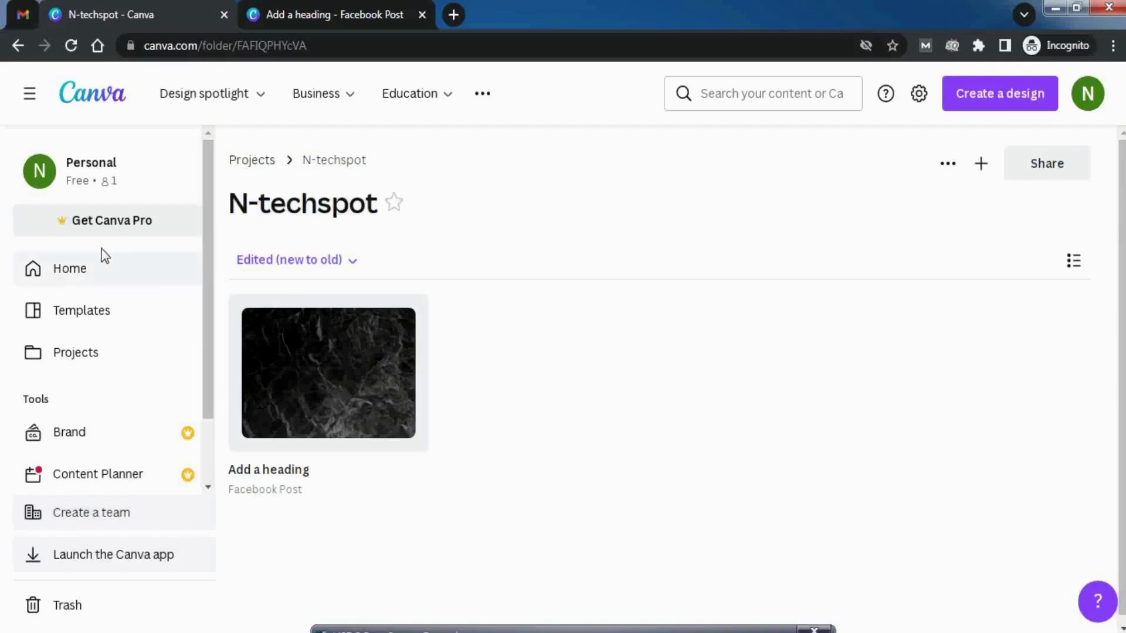
Return to the open Facebook Post design and bring the tool list back to its beginning, starting with Templates
click(94, 273)
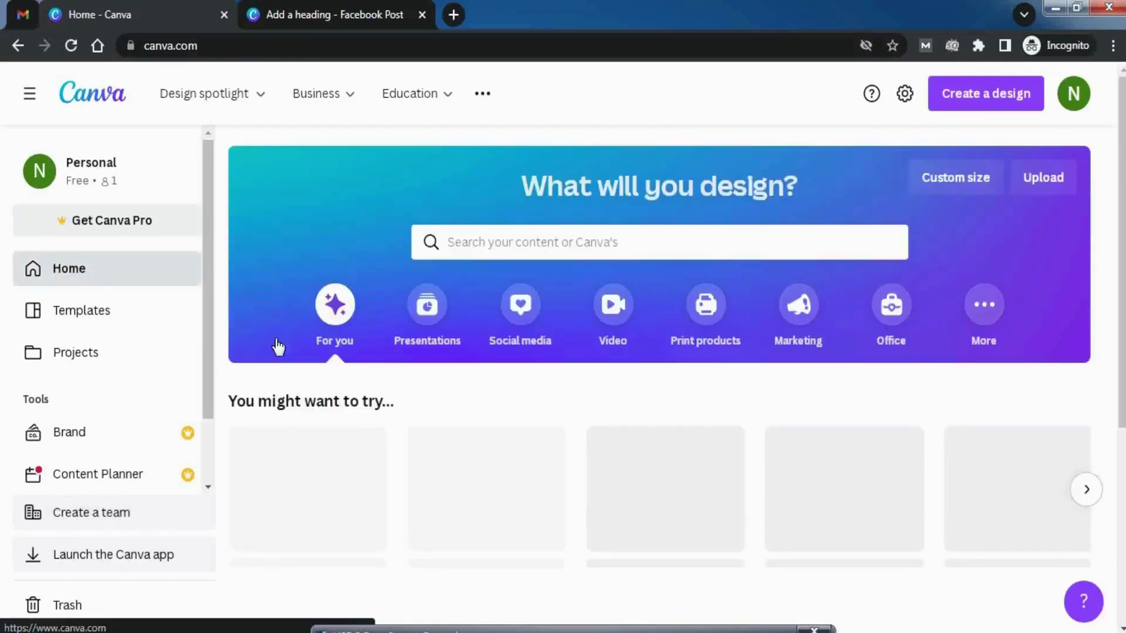
key(ctrl+Tab)
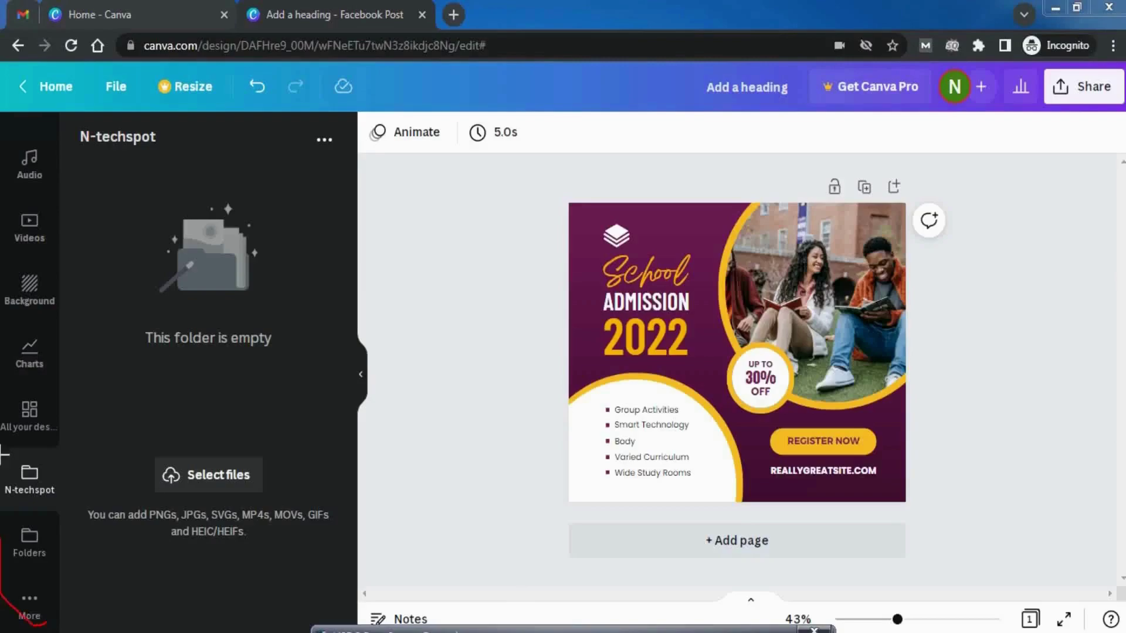
mouse_move(39, 128)
mouse_down()
mouse_move(78, 346)
mouse_move(65, 581)
mouse_up()
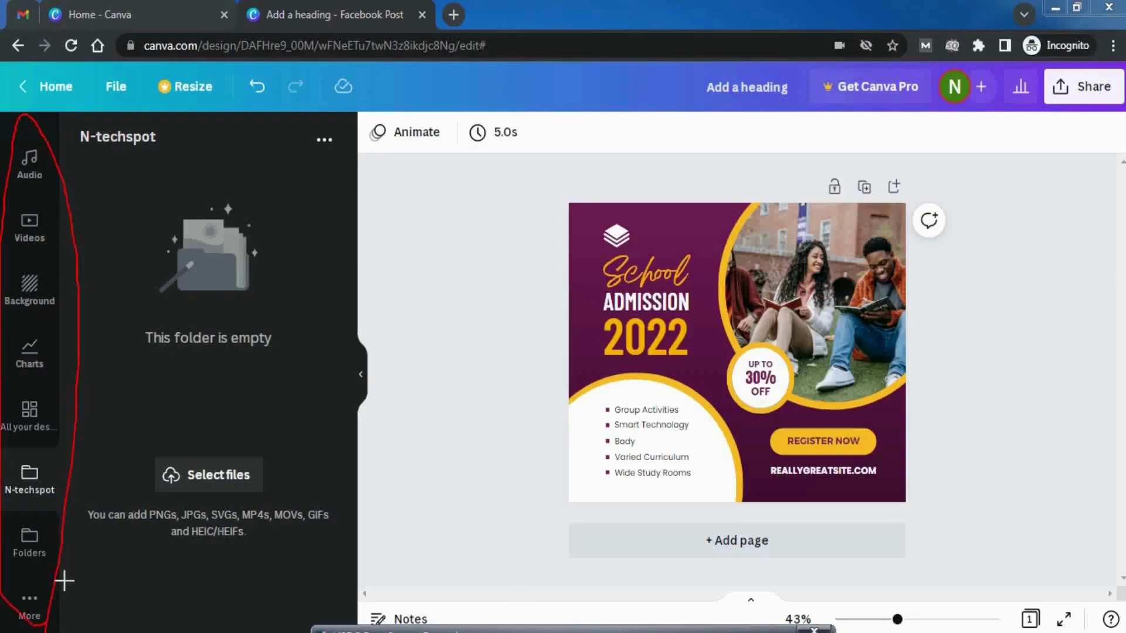
key(Escape)
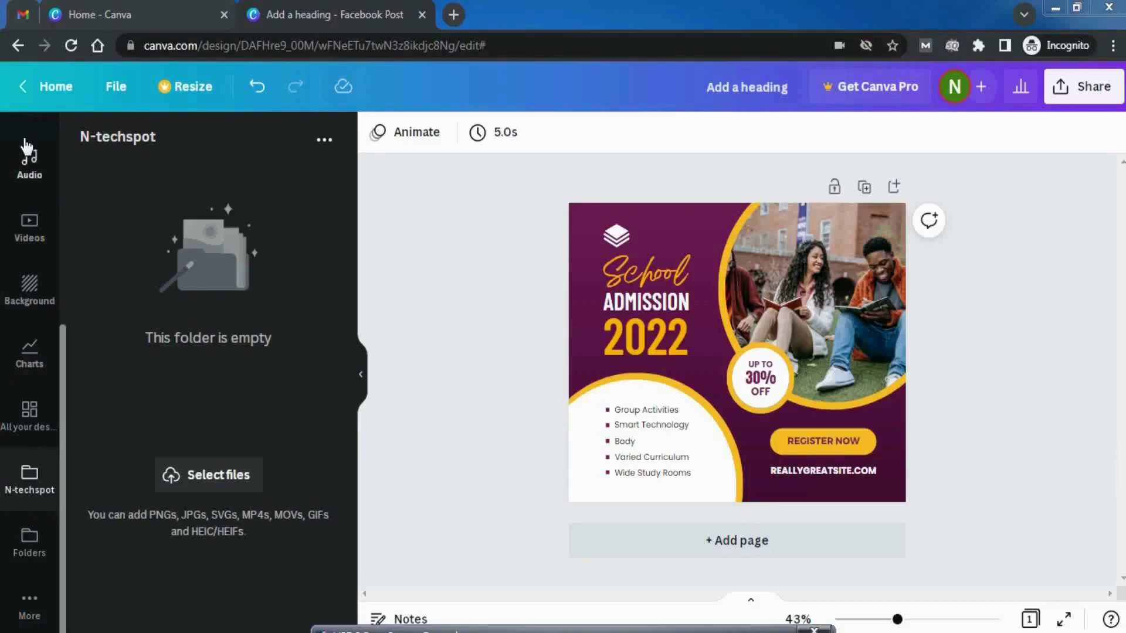
drag(60, 340, 74, 138)
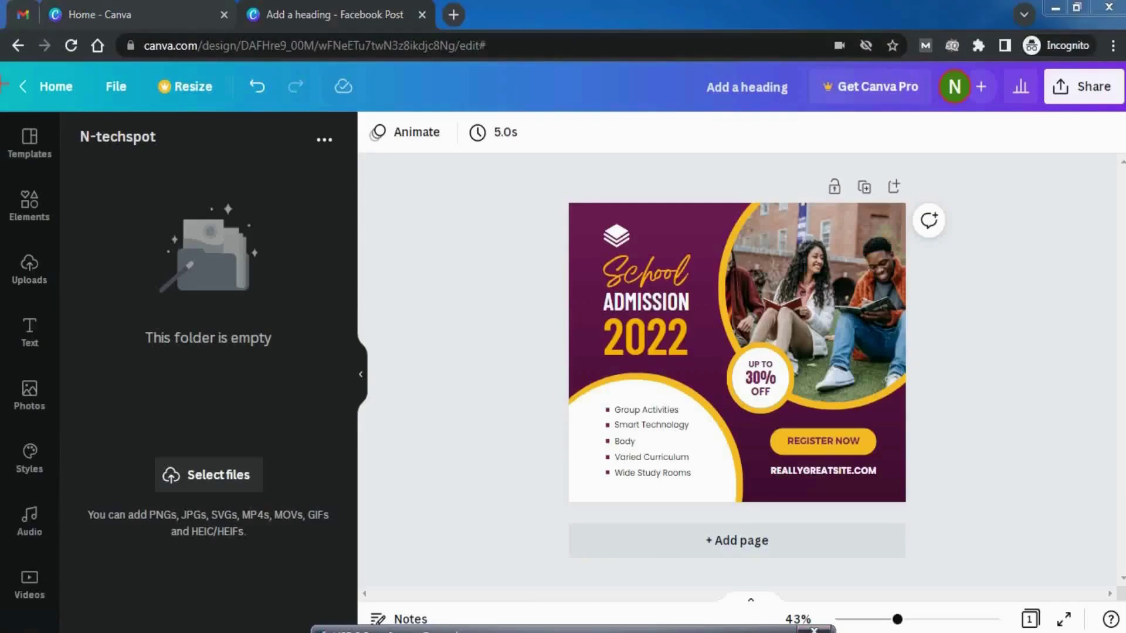
mouse_move(44, 122)
mouse_down()
mouse_move(81, 201)
mouse_move(103, 377)
mouse_move(88, 597)
mouse_move(55, 628)
mouse_move(10, 598)
mouse_move(10, 145)
mouse_up()
key(Escape)
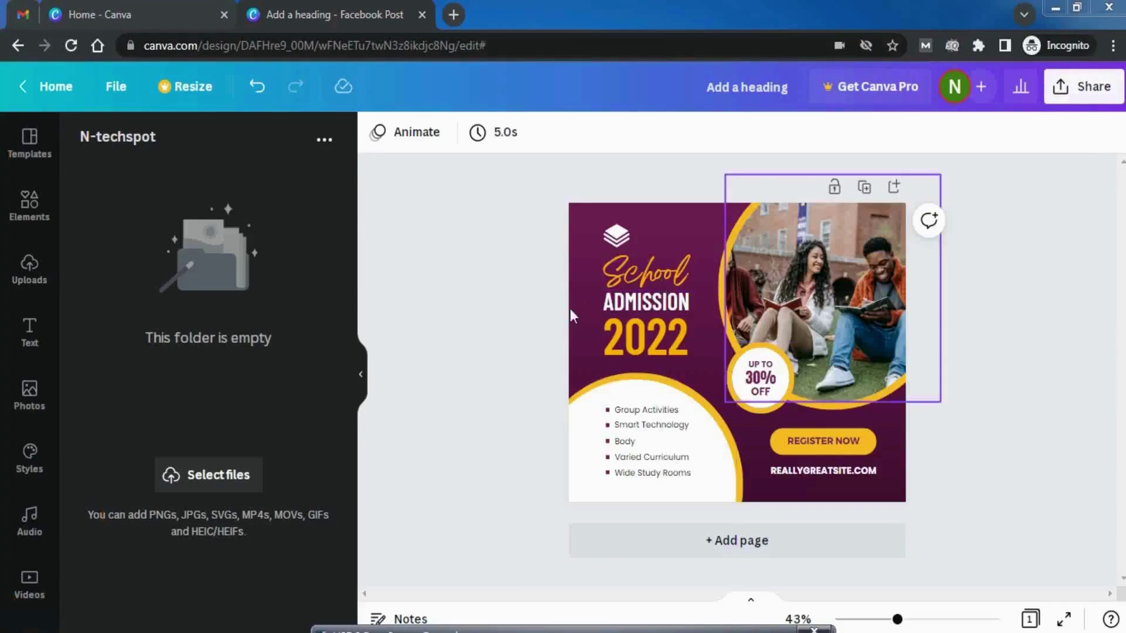
Browse the school template results and clear the search to show the recently used templates
click(28, 147)
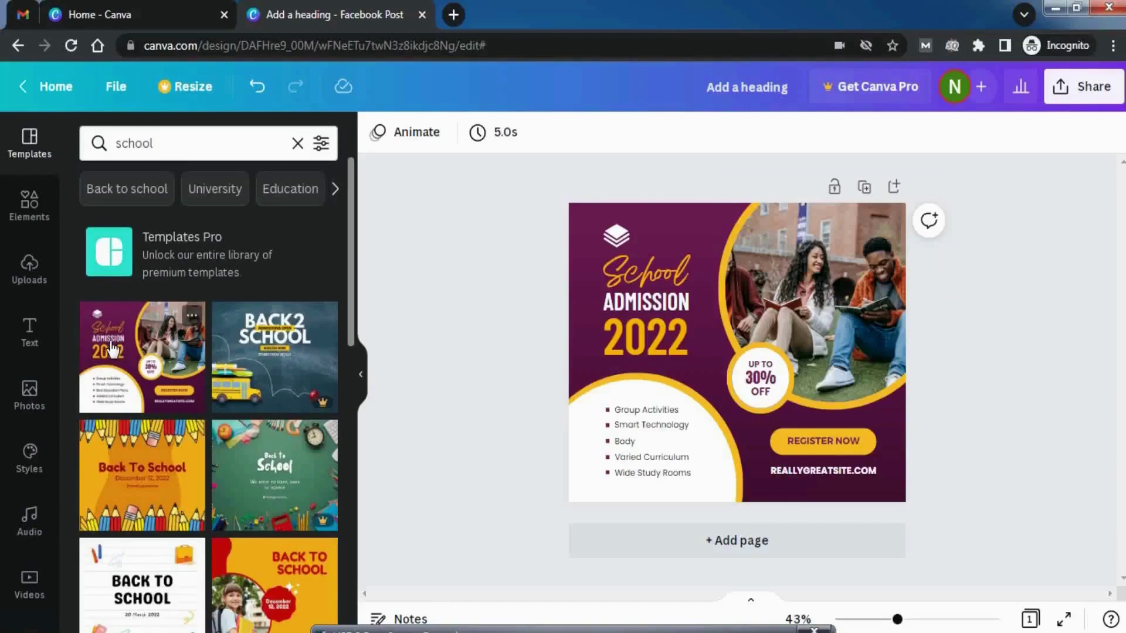
scroll(152, 444, down, 5)
scroll(150, 443, down, 6)
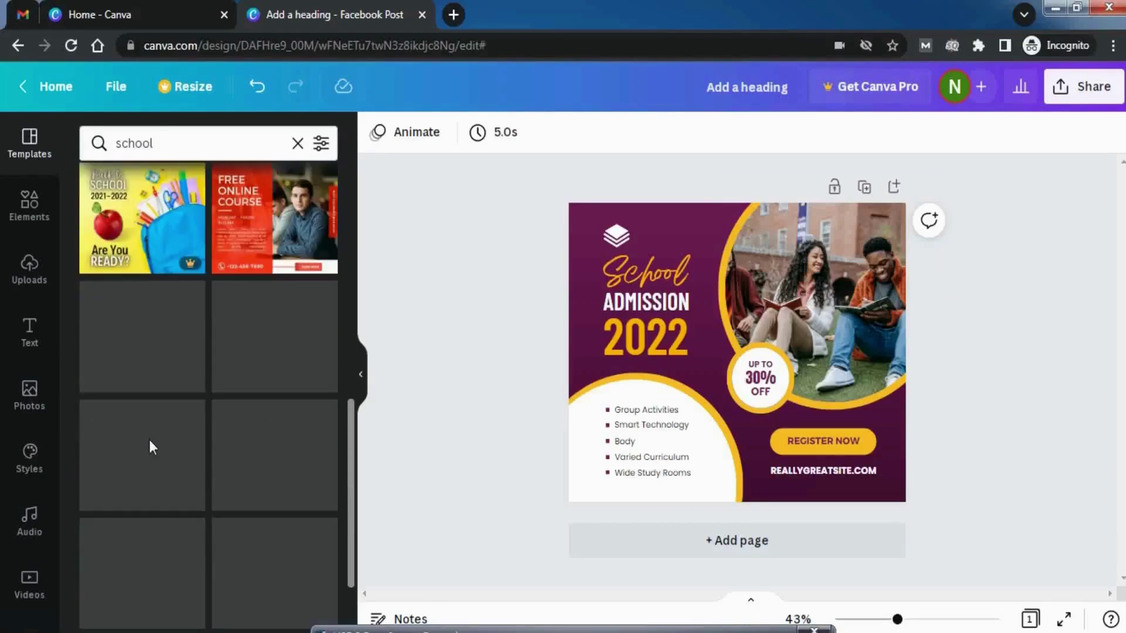
scroll(170, 411, up, 6)
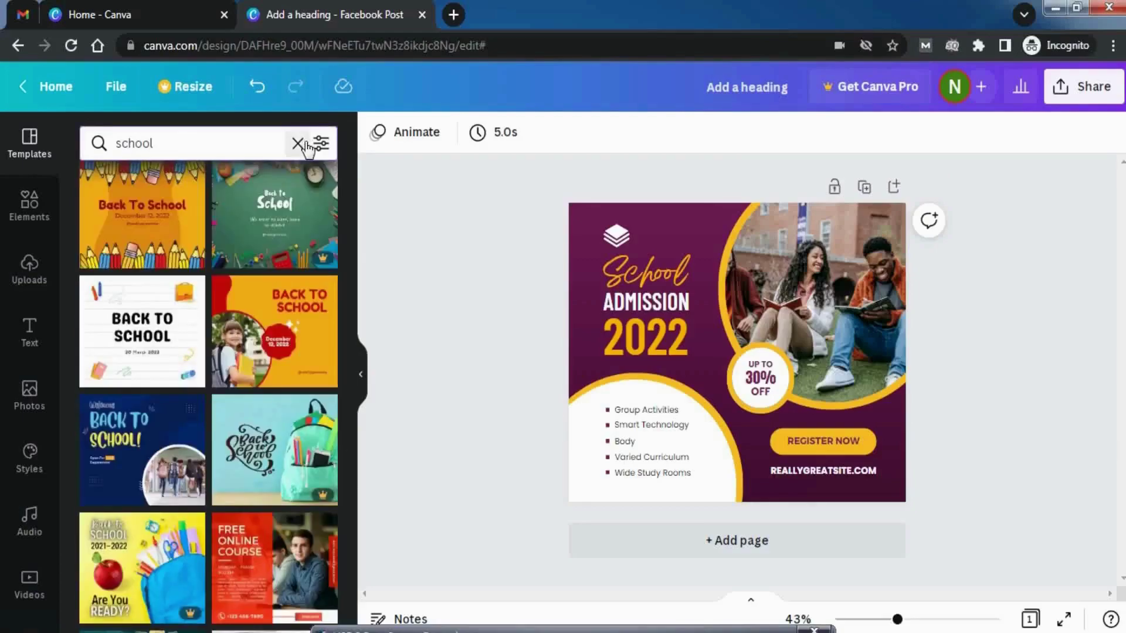
click(298, 143)
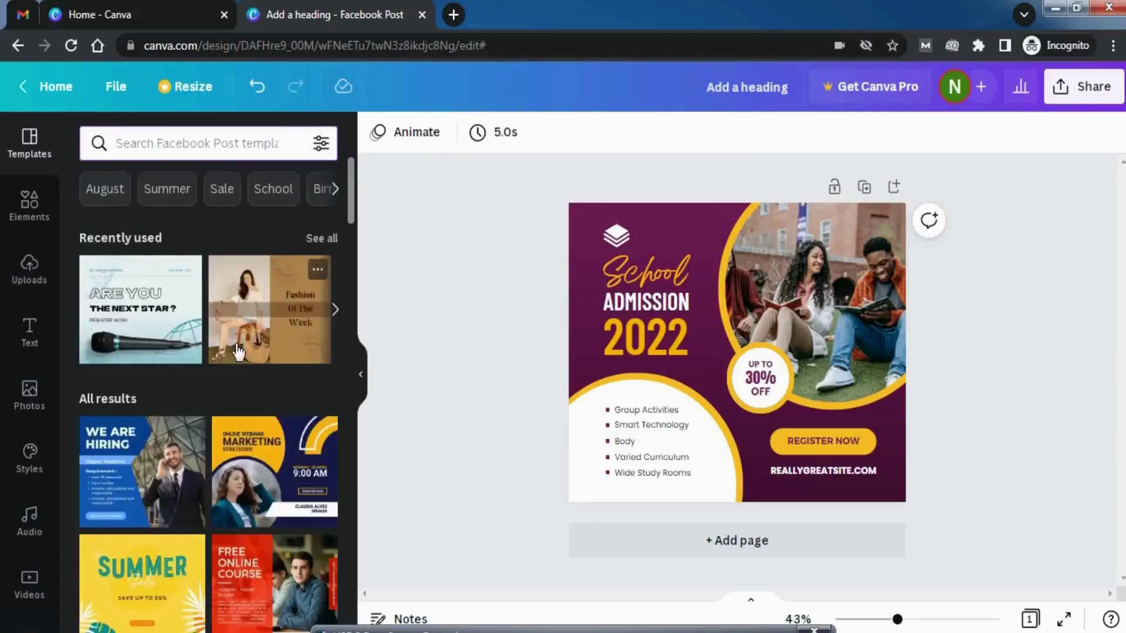
Delete the purple background graphic and apply the recently used Are You The Next Star? template to the page
click(676, 233)
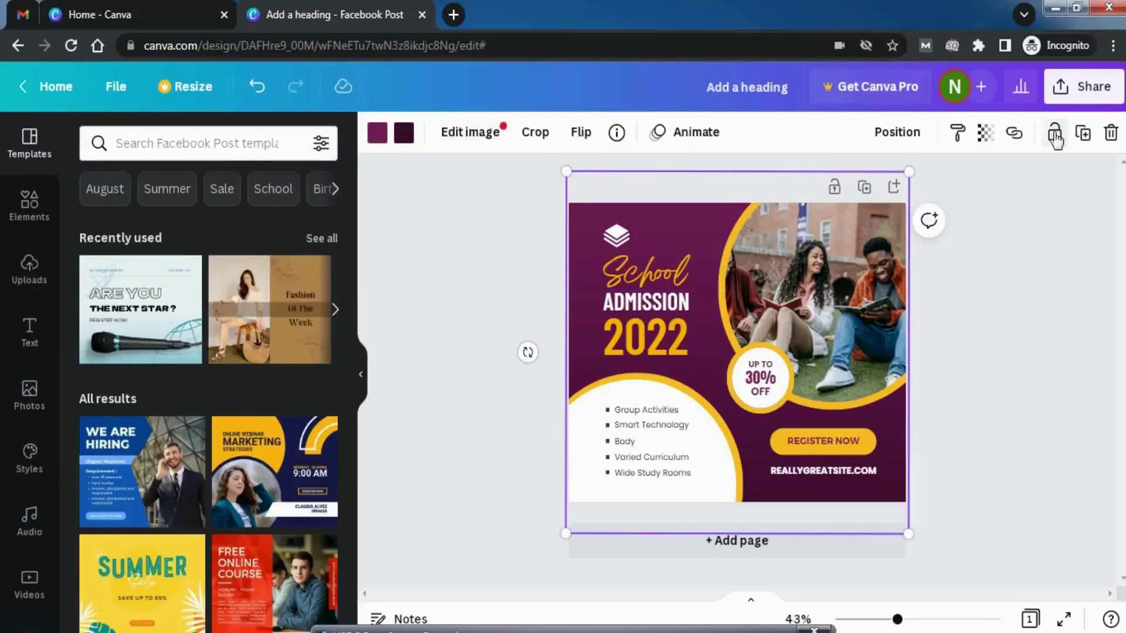
click(1110, 132)
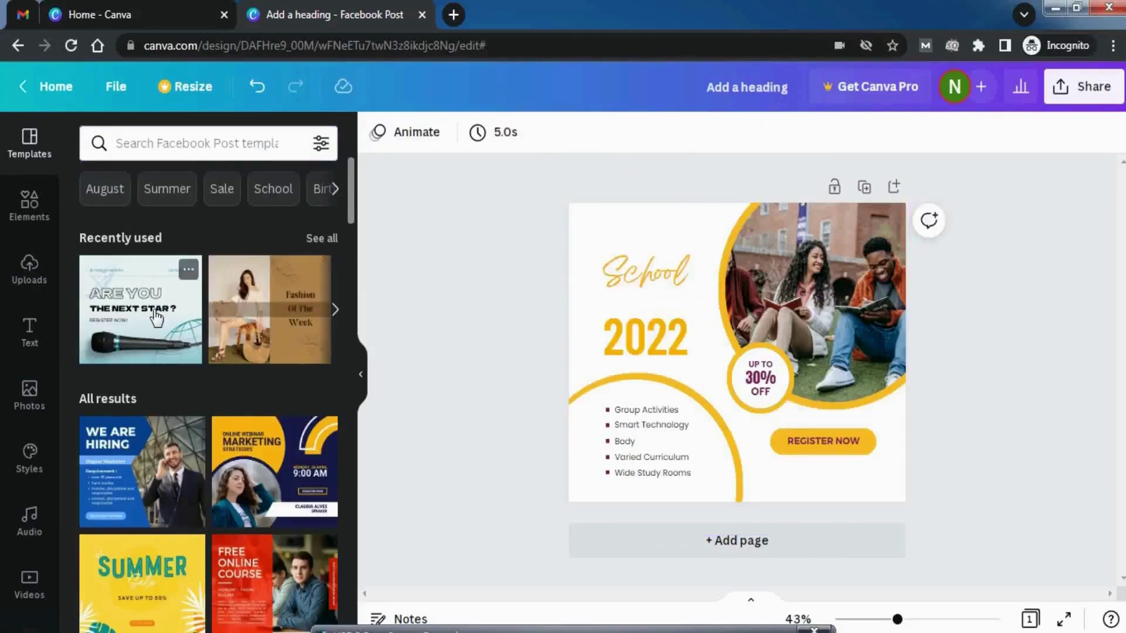
click(157, 318)
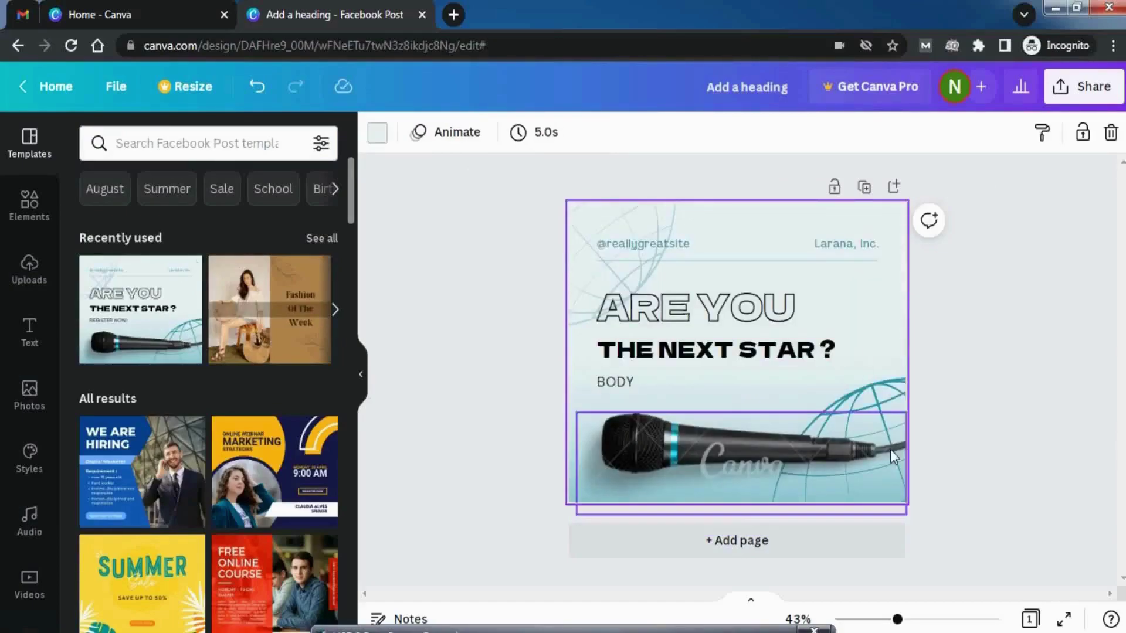
Examine the template's individual elements, selecting the microphone image, the globe graphics and the BODY text, and clear the selection
click(717, 460)
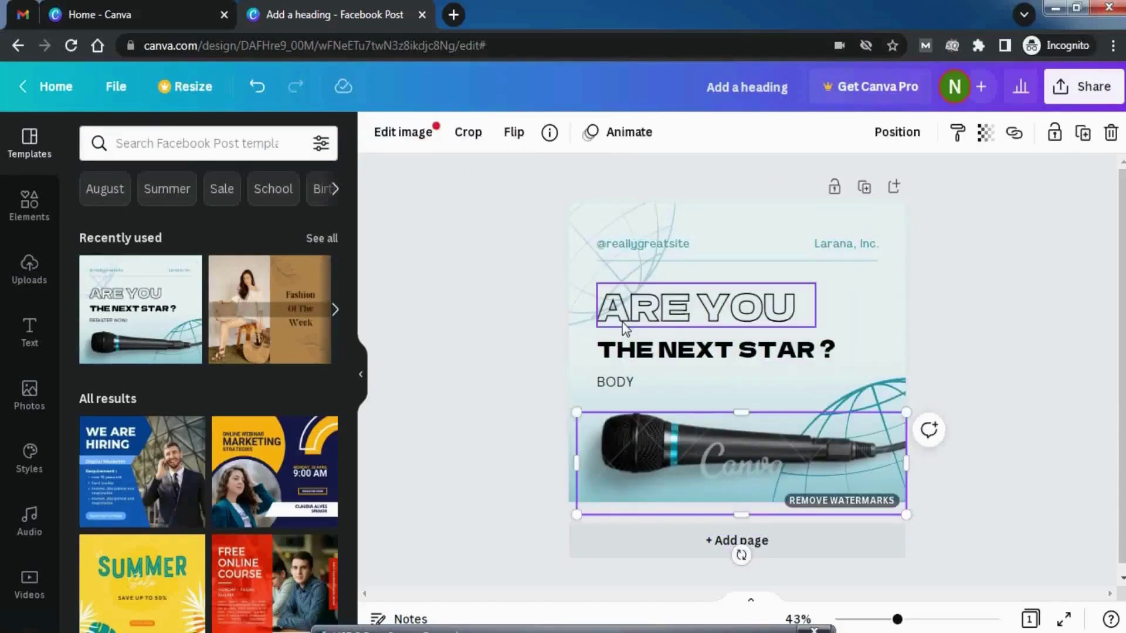
click(603, 215)
click(838, 416)
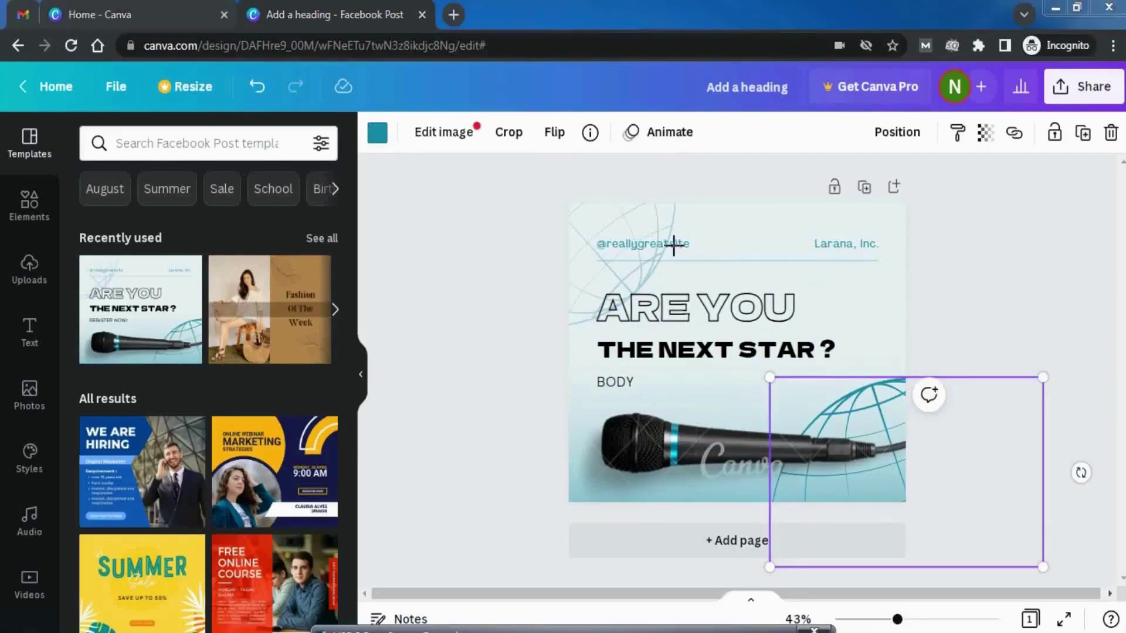
mouse_move(642, 188)
mouse_down()
mouse_move(541, 229)
mouse_move(547, 472)
mouse_move(567, 508)
mouse_move(738, 516)
mouse_move(944, 494)
mouse_move(966, 345)
mouse_move(933, 214)
mouse_move(859, 203)
mouse_move(612, 215)
mouse_up()
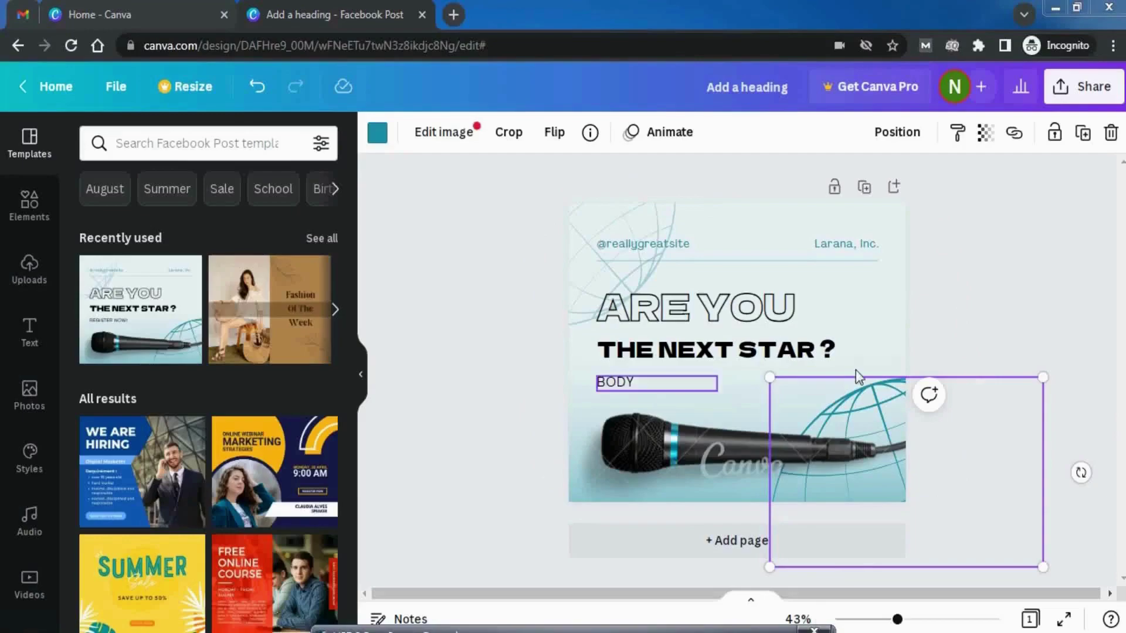
click(950, 325)
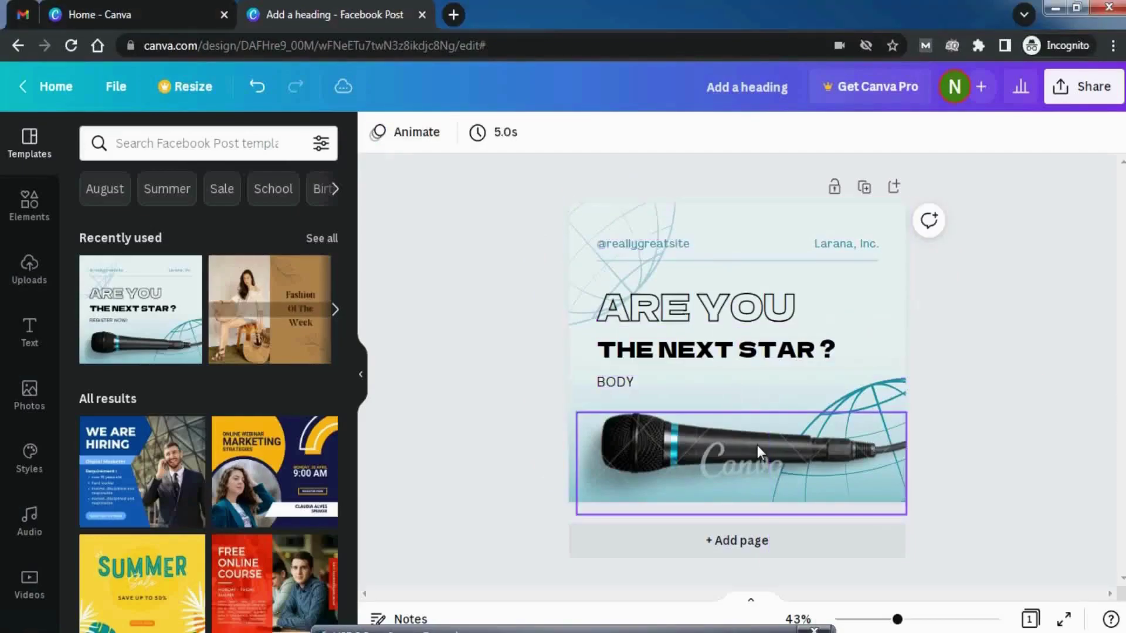
click(617, 382)
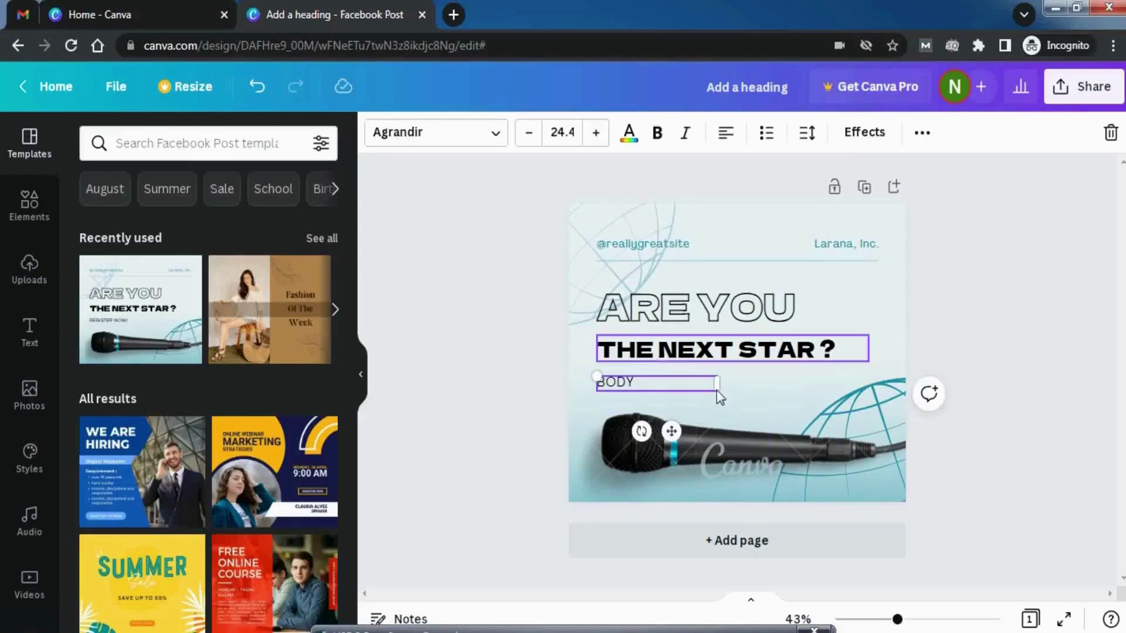
click(1008, 394)
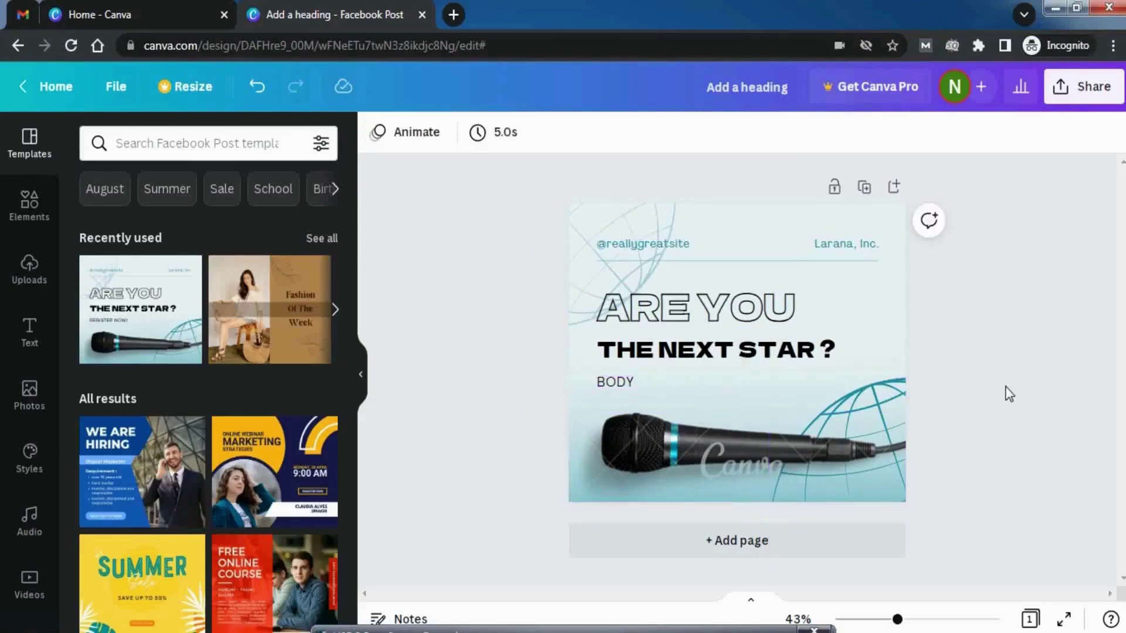